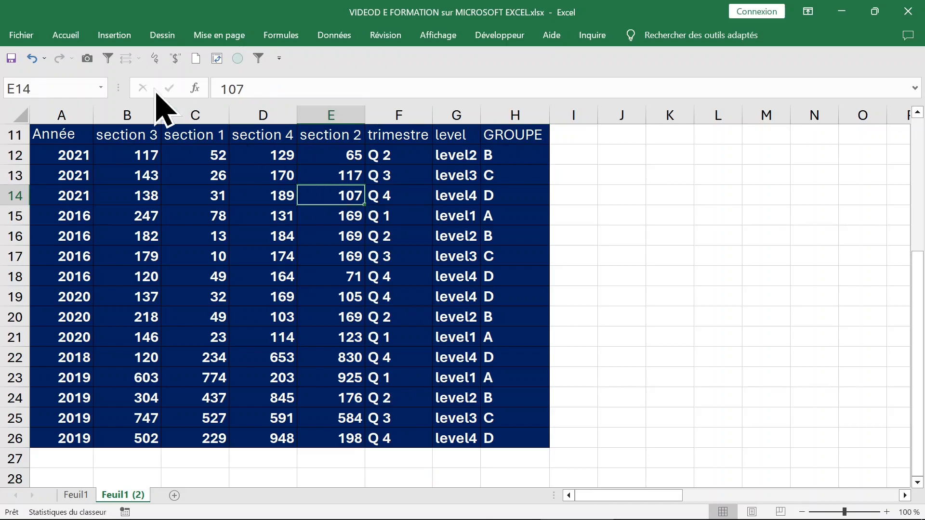
click(118, 42)
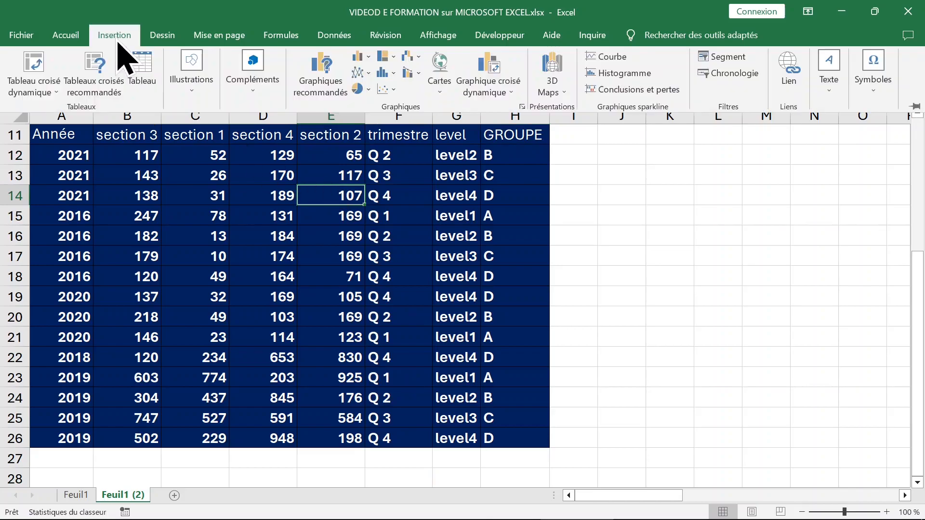
click(46, 92)
click(193, 175)
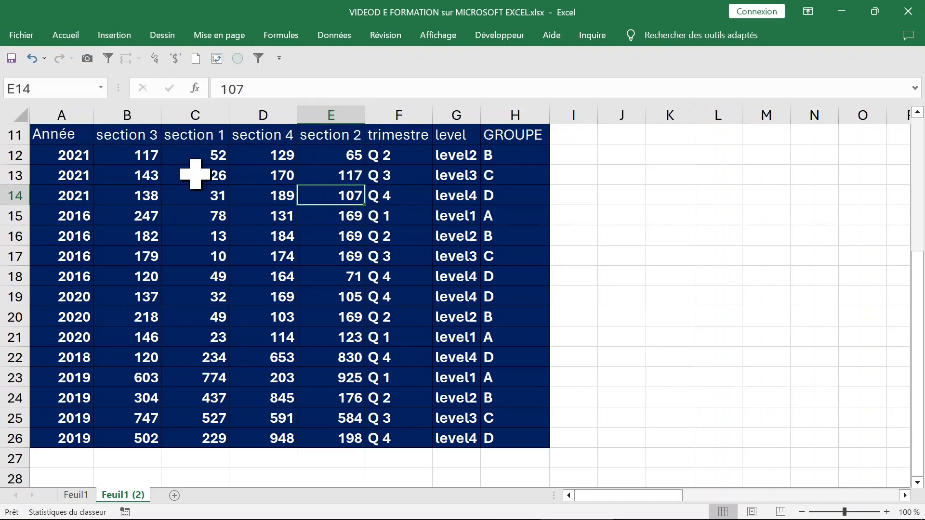
Use Quick Analysis on the data range to insert the suggested pivot table of section 2, section 4 and section 1 by GROUPE; close the field list.
click(183, 179)
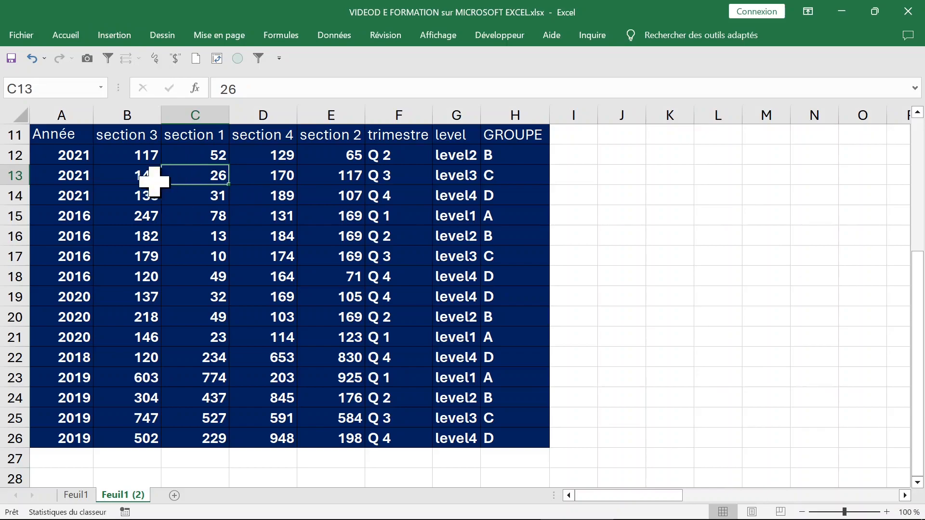
click(134, 178)
click(187, 177)
right_click(187, 175)
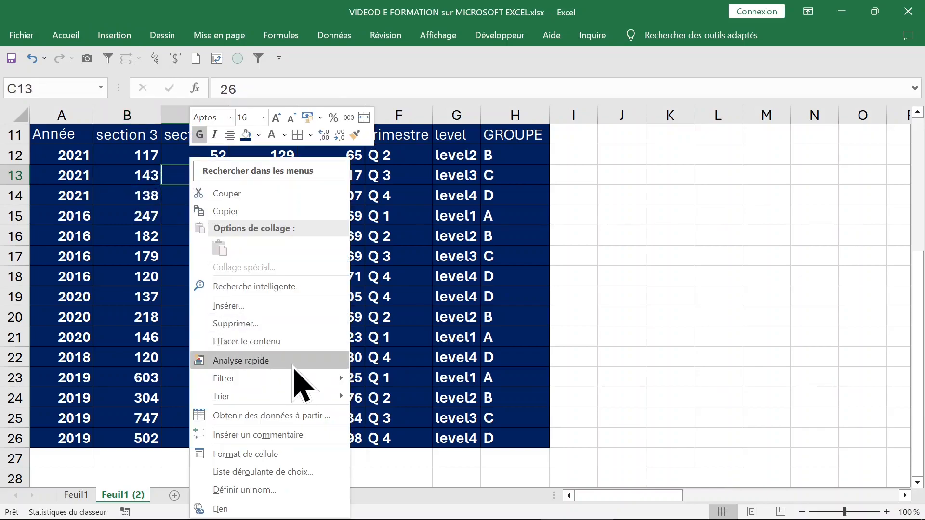
click(285, 362)
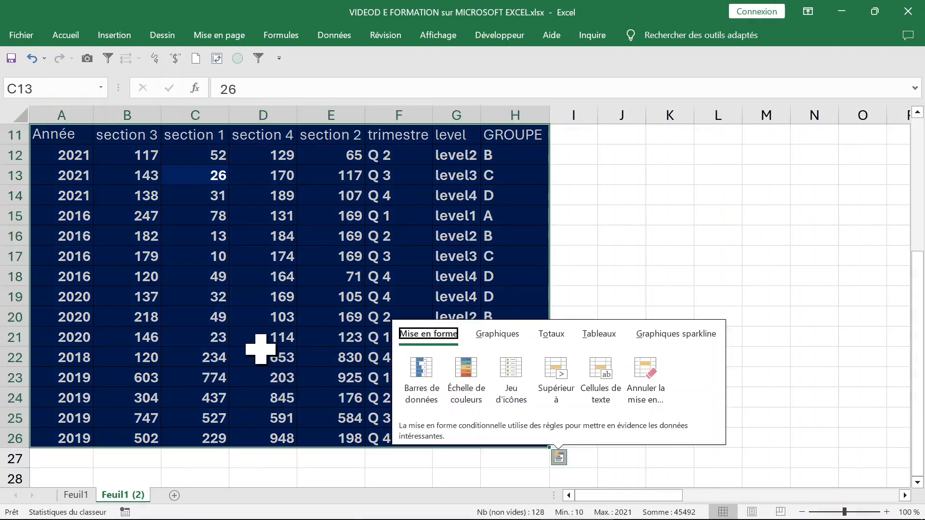
click(597, 337)
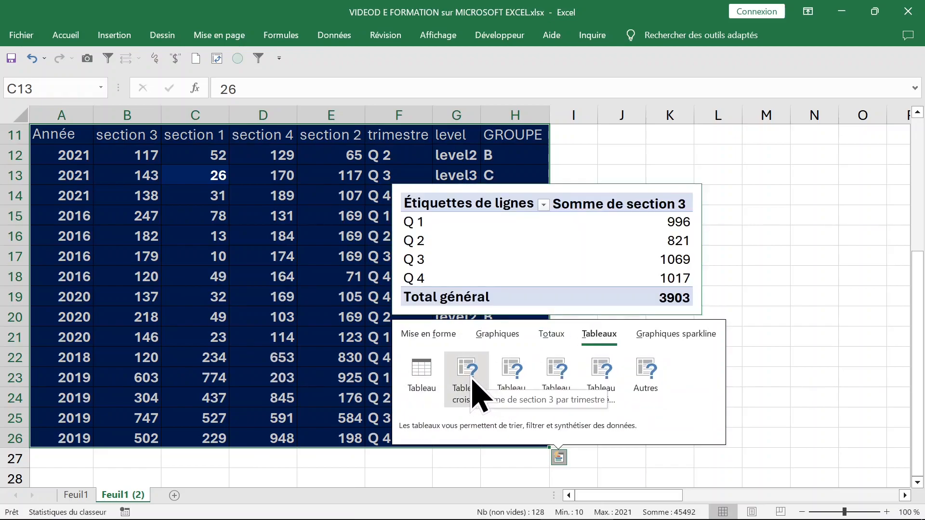
click(557, 372)
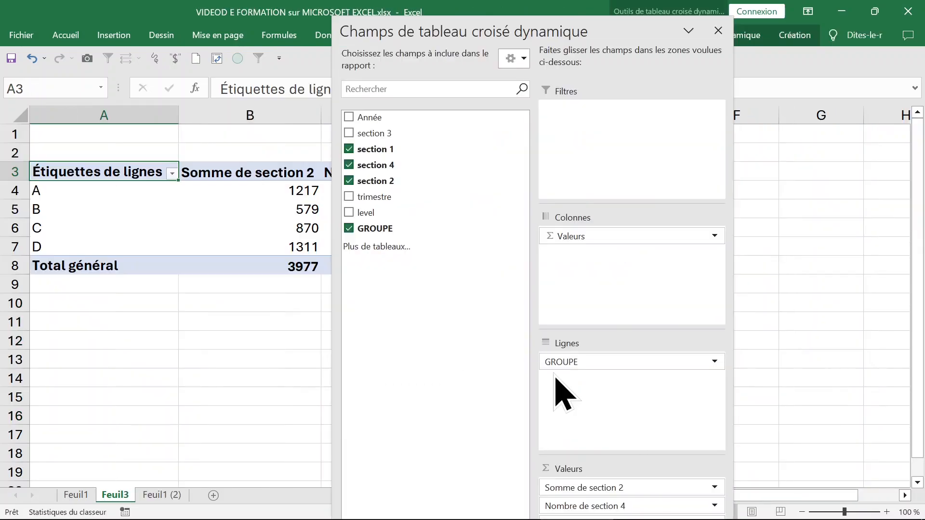
click(718, 30)
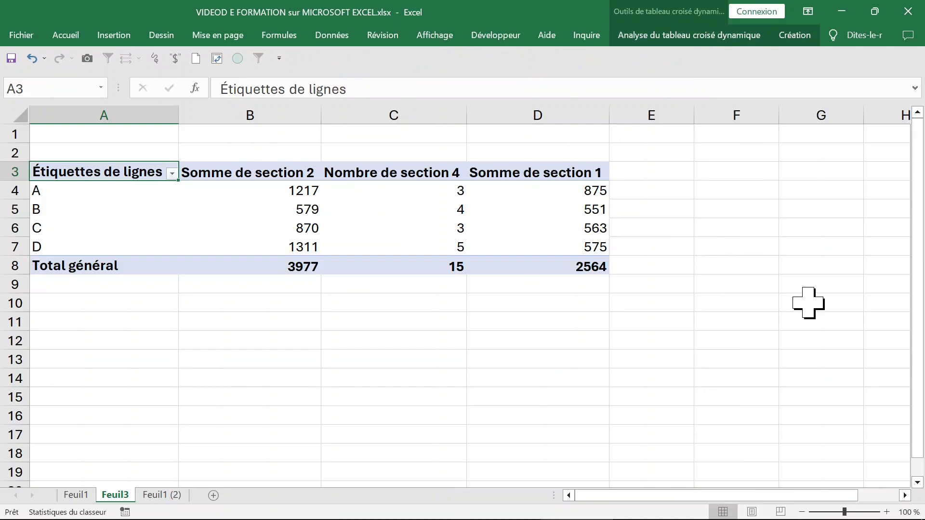
click(448, 210)
click(453, 191)
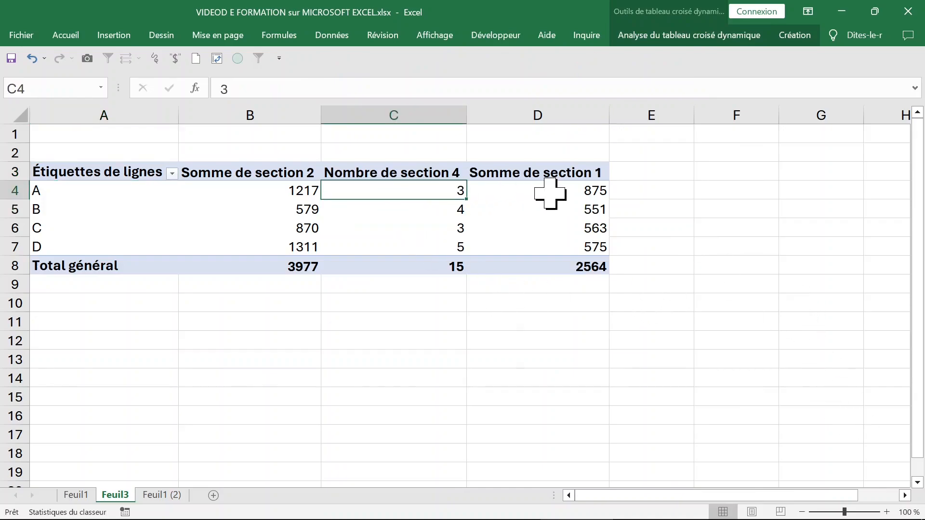
click(436, 173)
click(547, 175)
click(233, 204)
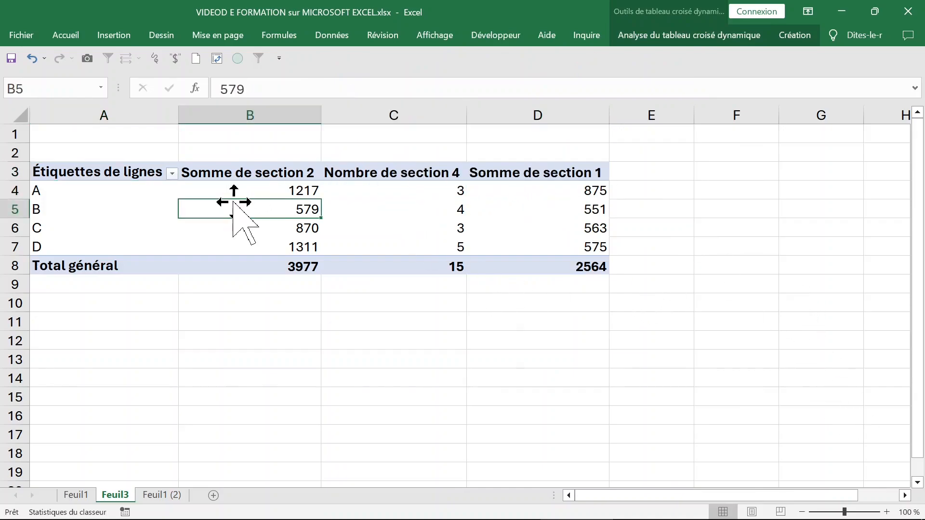
click(97, 191)
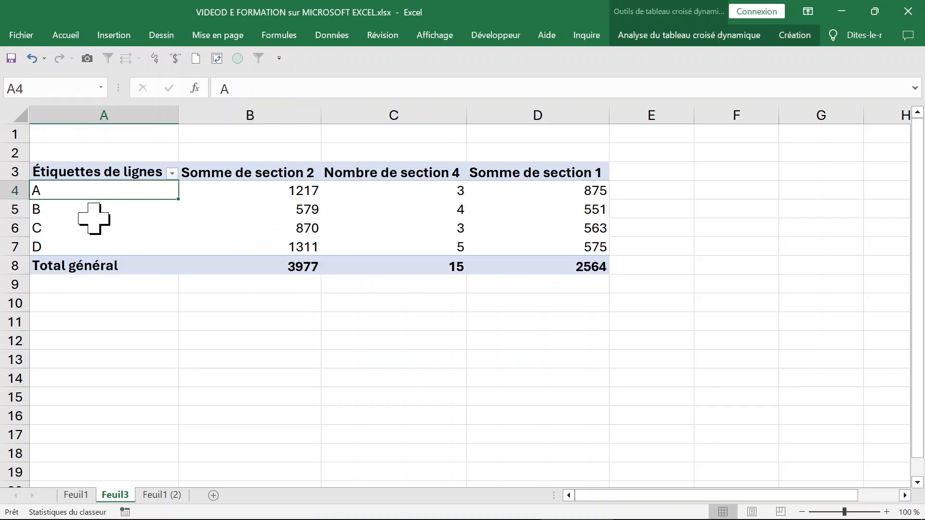
click(91, 220)
Change the summary calculation of the section 4 value field to Somme.
click(383, 195)
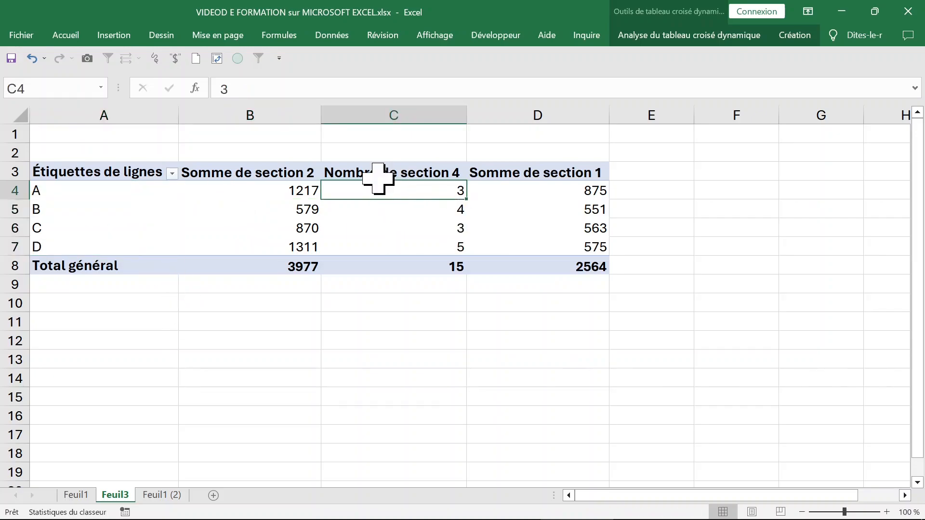
click(377, 180)
double_click(378, 180)
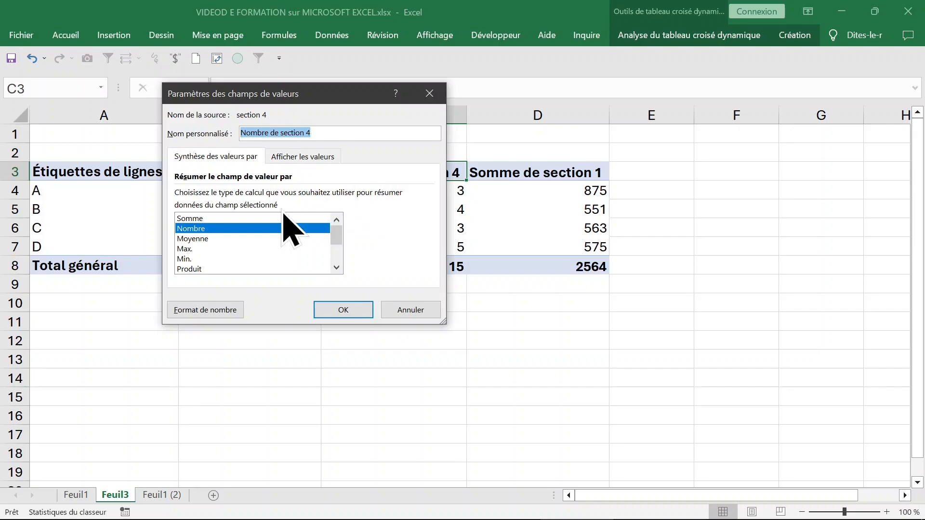
click(193, 218)
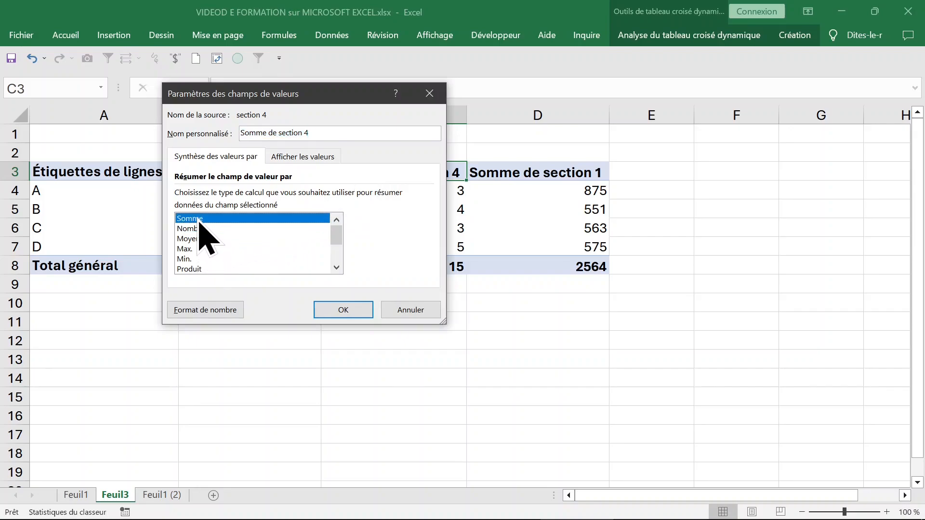
click(344, 310)
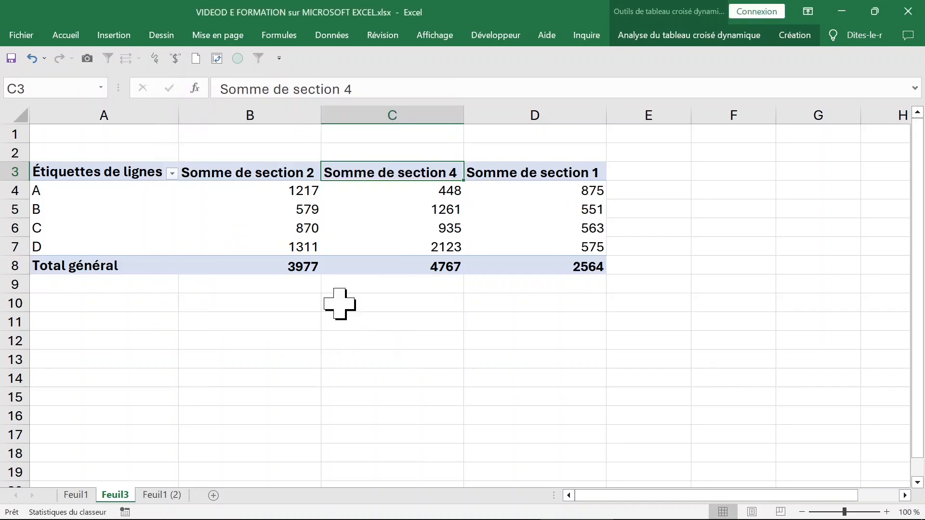
click(536, 176)
click(537, 174)
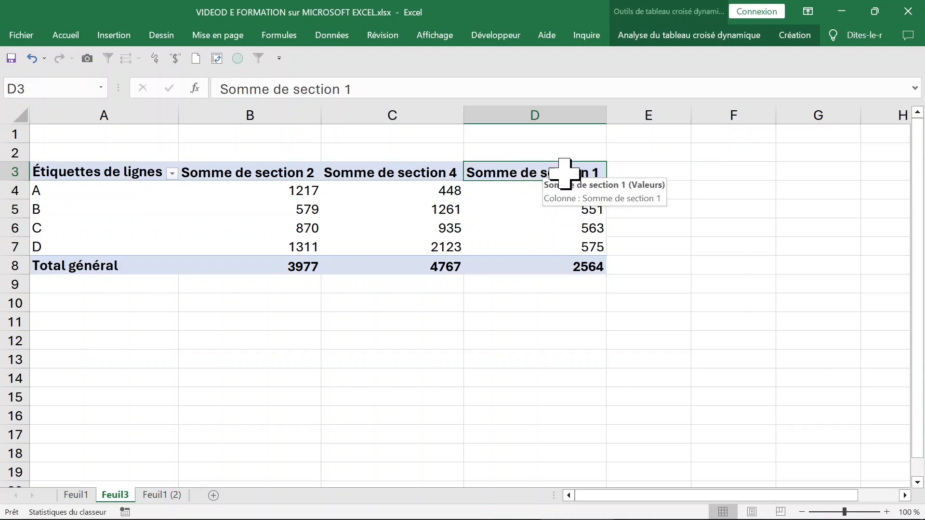
click(432, 175)
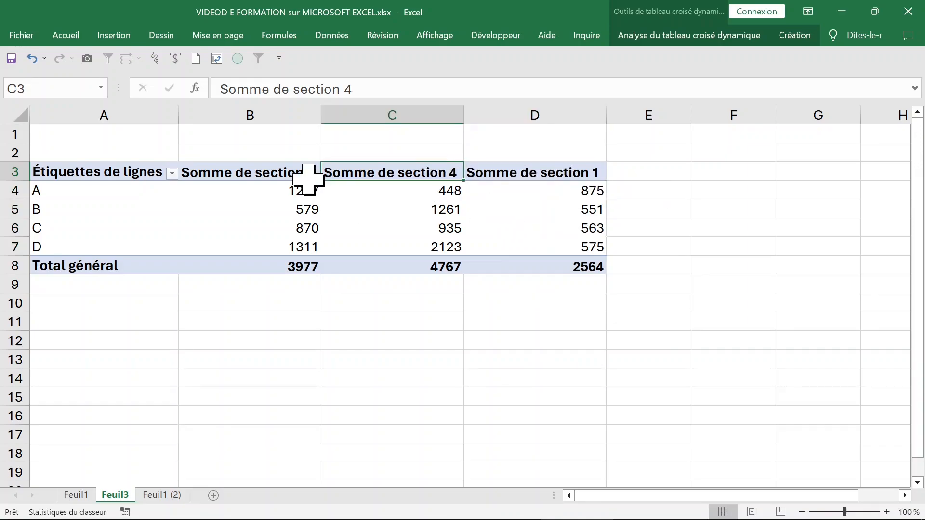
click(291, 176)
Add the section 3 field to the pivot table's values and close the field list.
click(490, 173)
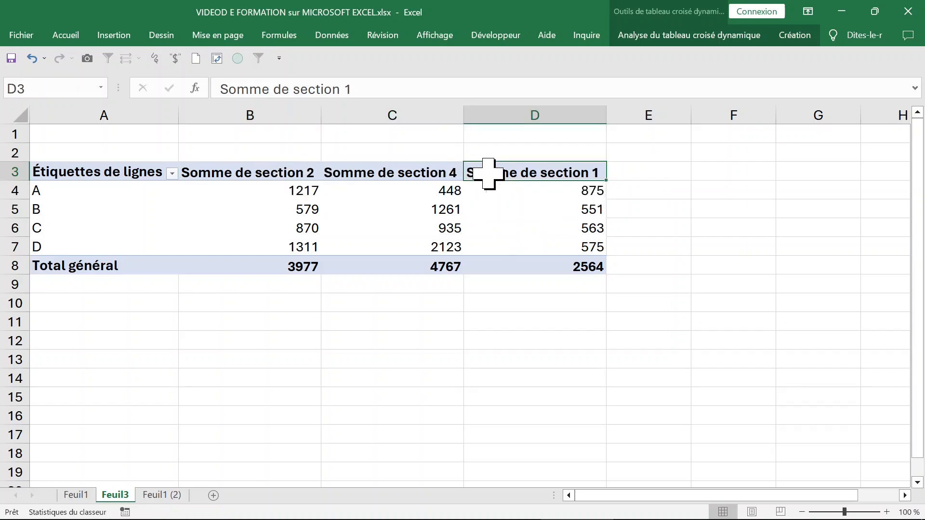
right_click(488, 174)
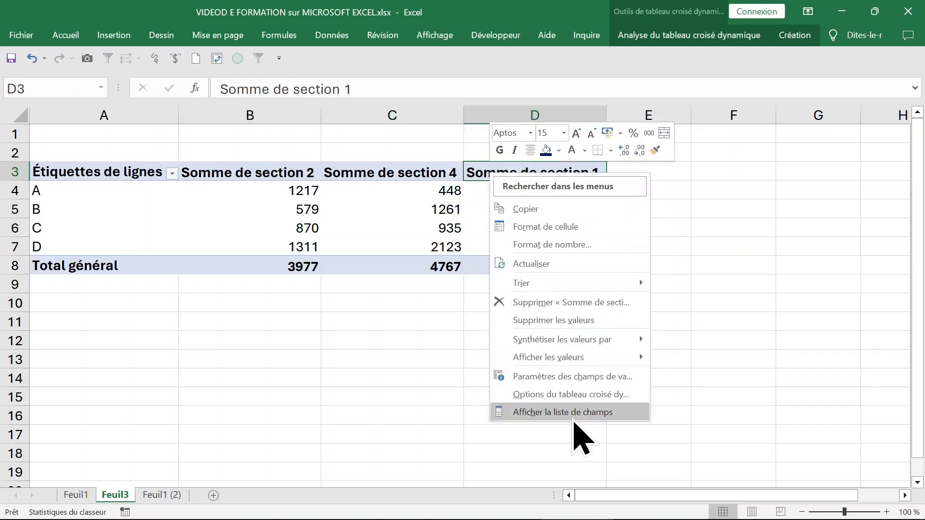
click(573, 416)
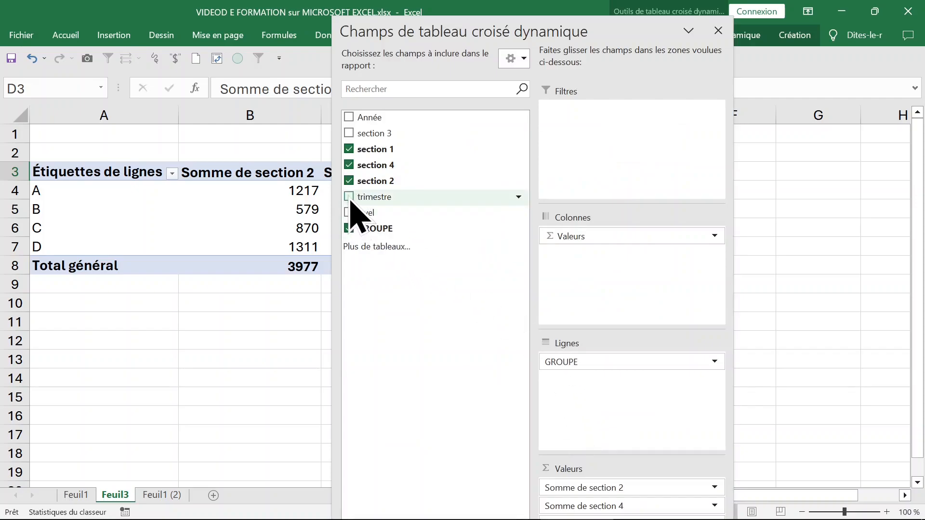
click(349, 133)
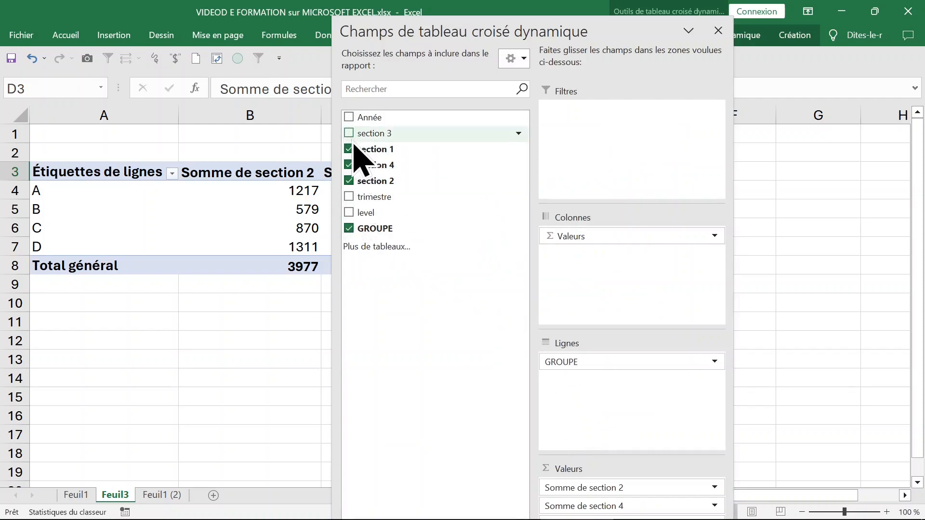
click(718, 31)
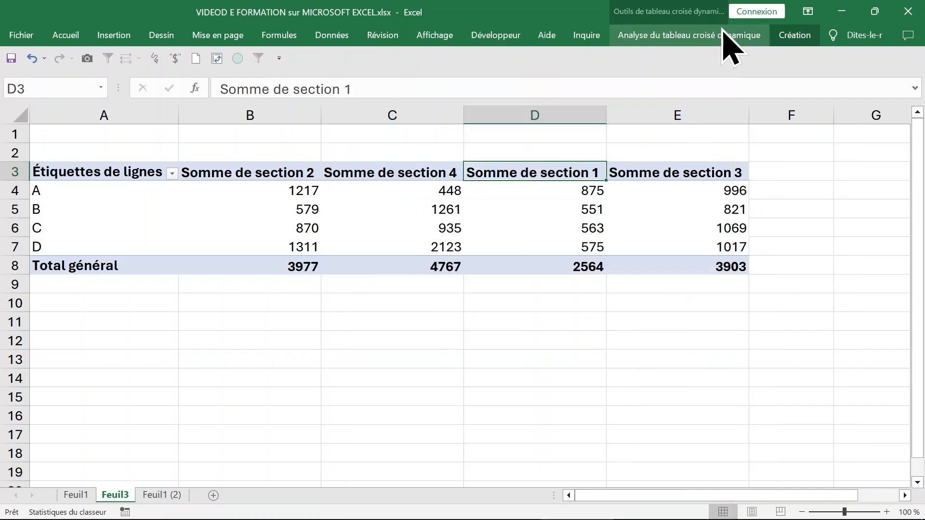
Add the Année field to the pivot table as a report filter and close the field list.
click(694, 187)
click(137, 196)
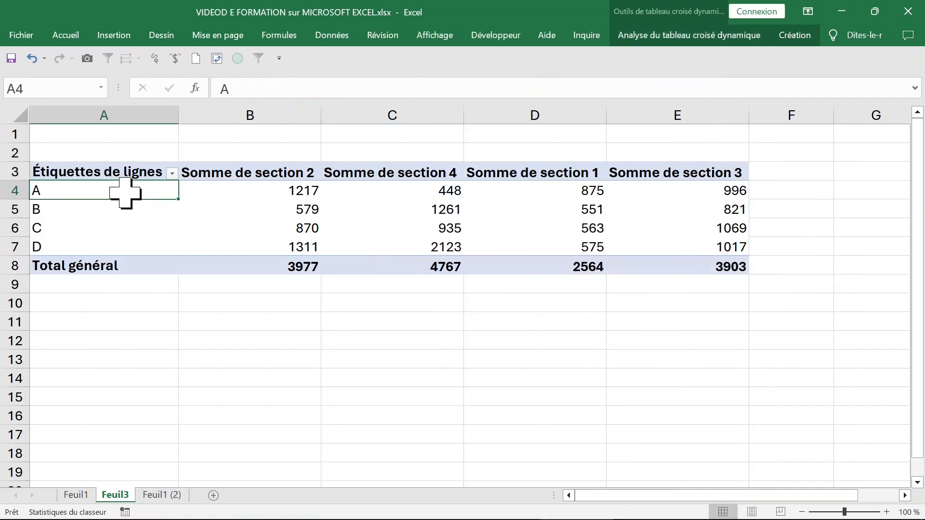
right_click(125, 193)
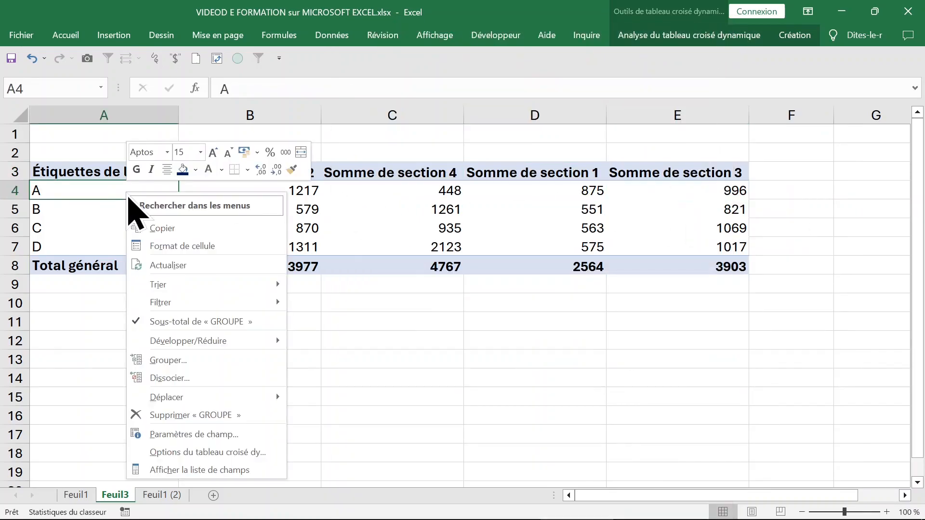
click(215, 471)
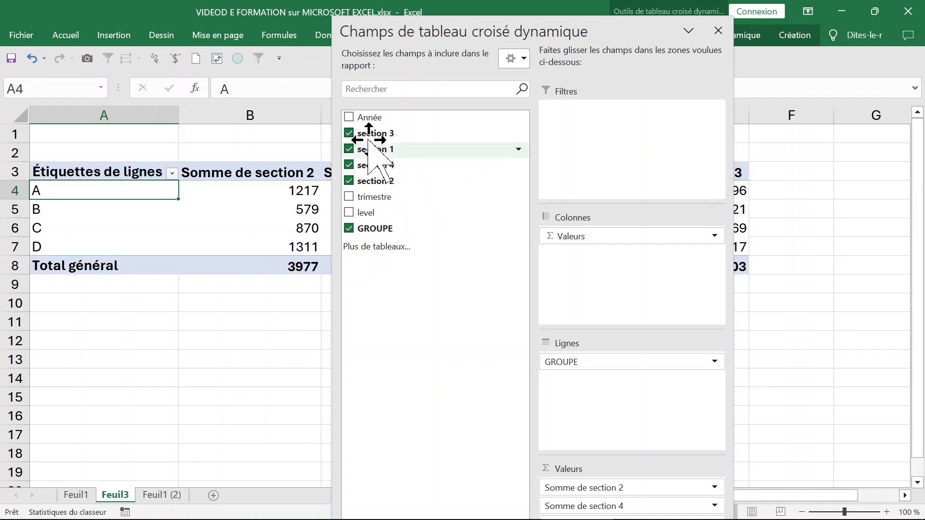
click(350, 122)
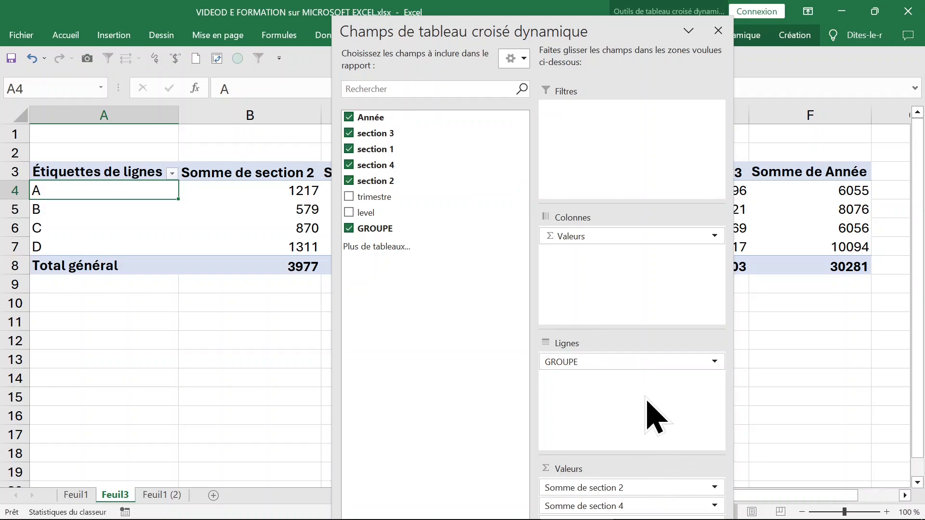
drag(373, 117, 633, 155)
click(718, 30)
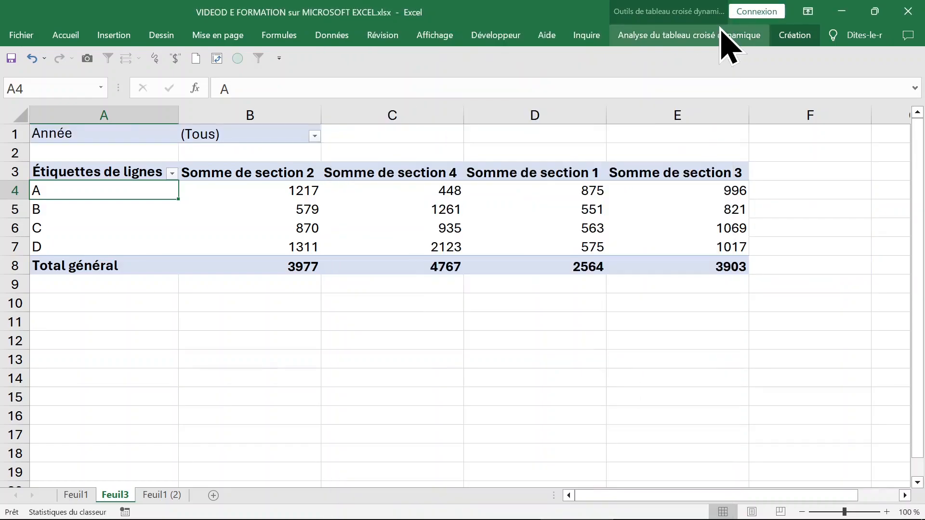
Filter the pivot table by Année 2019, and reset the filter to (Tous).
click(314, 136)
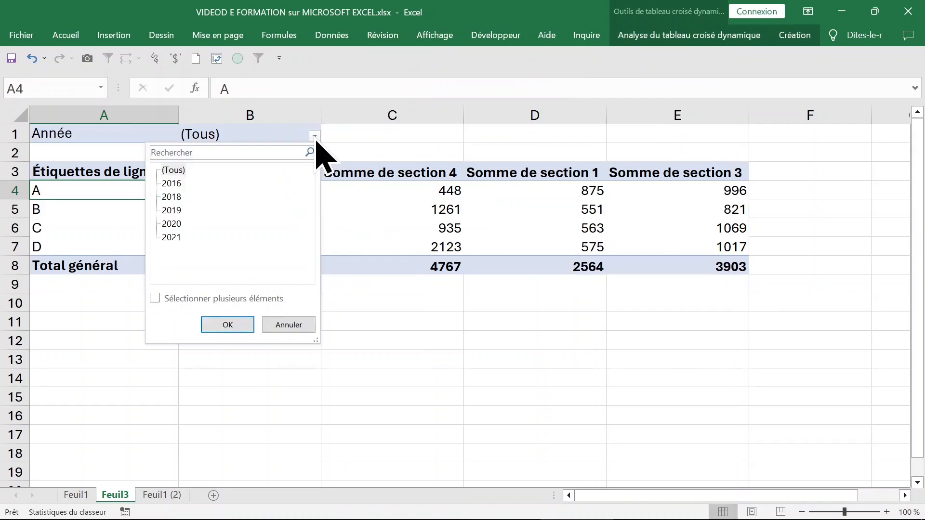
click(173, 213)
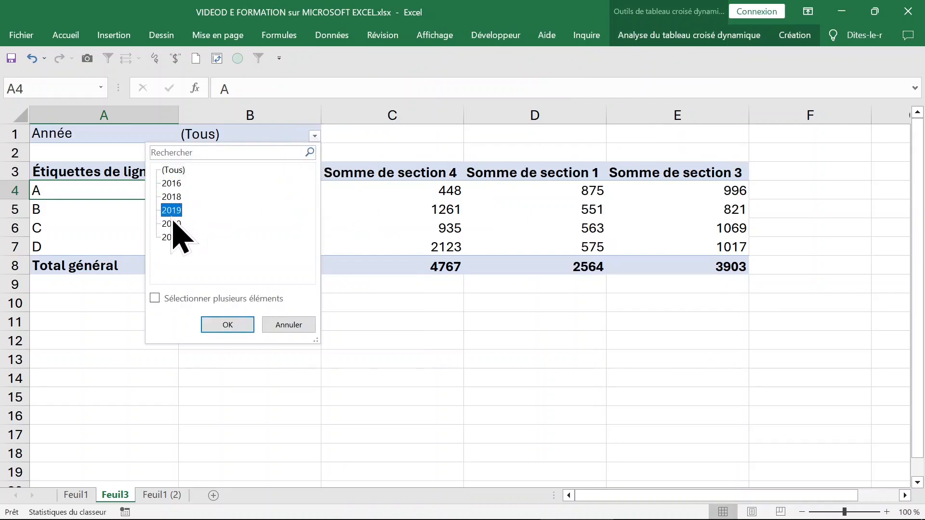
click(224, 324)
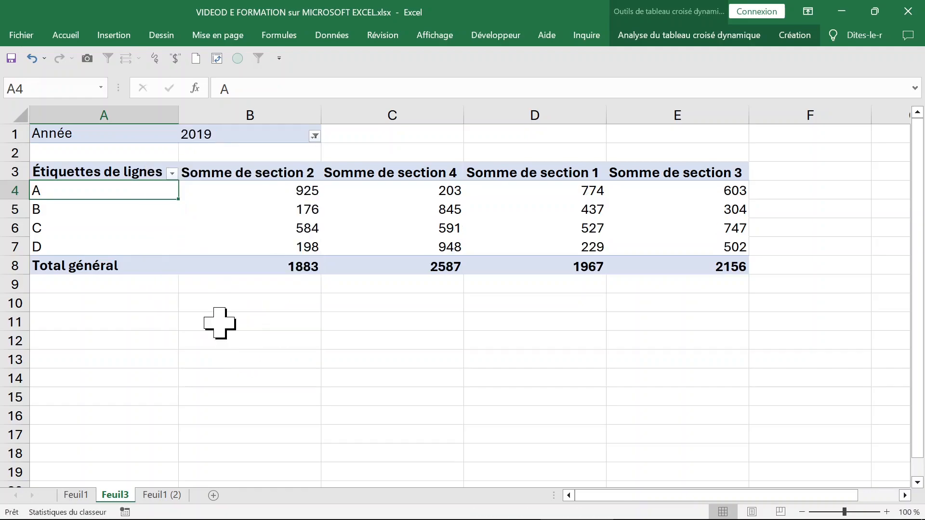
click(314, 136)
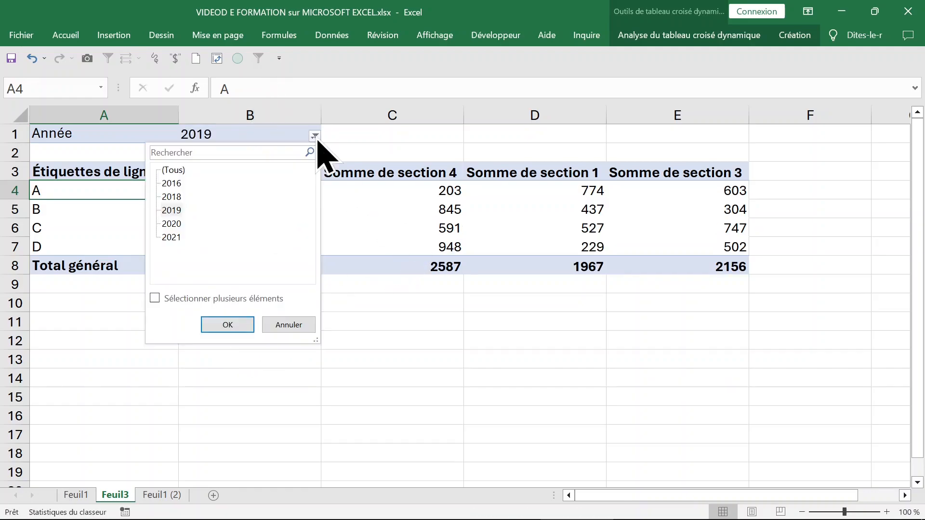
click(227, 325)
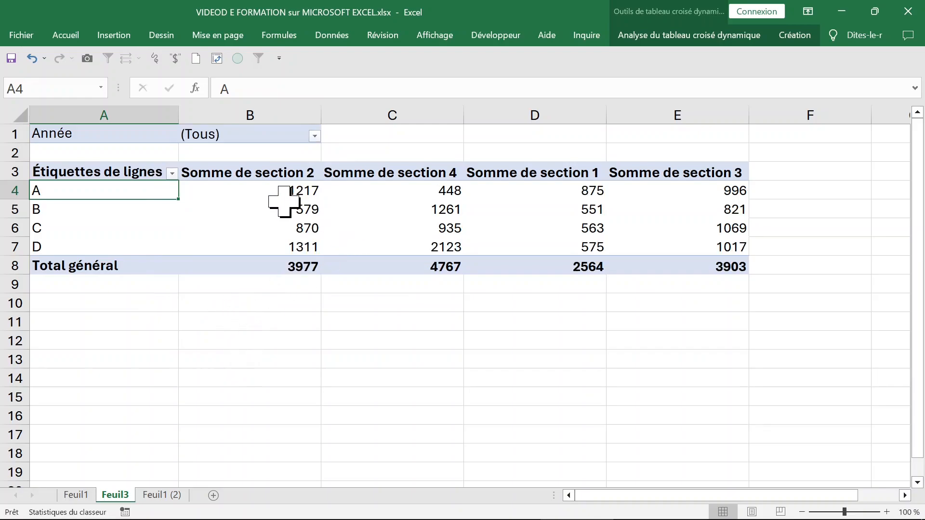
Change the pivot table's report layout to tabular form.
click(104, 209)
click(103, 192)
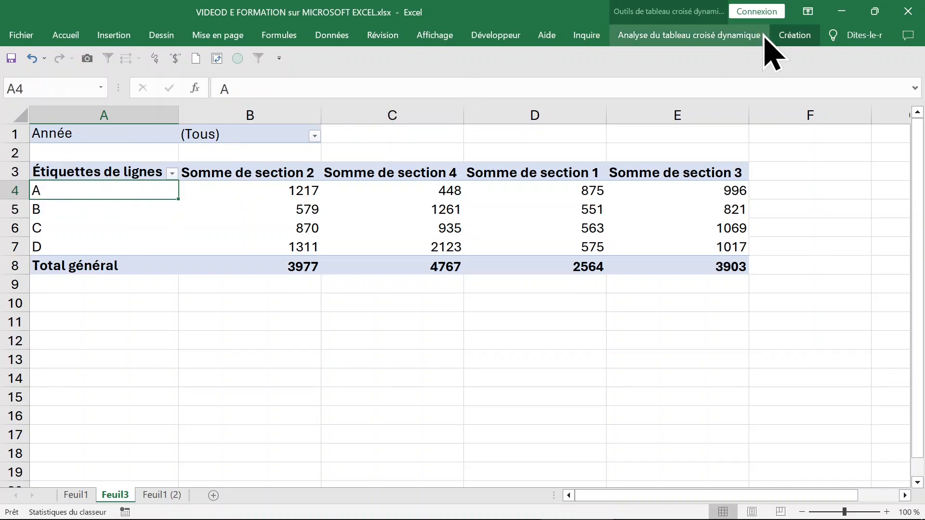
click(802, 36)
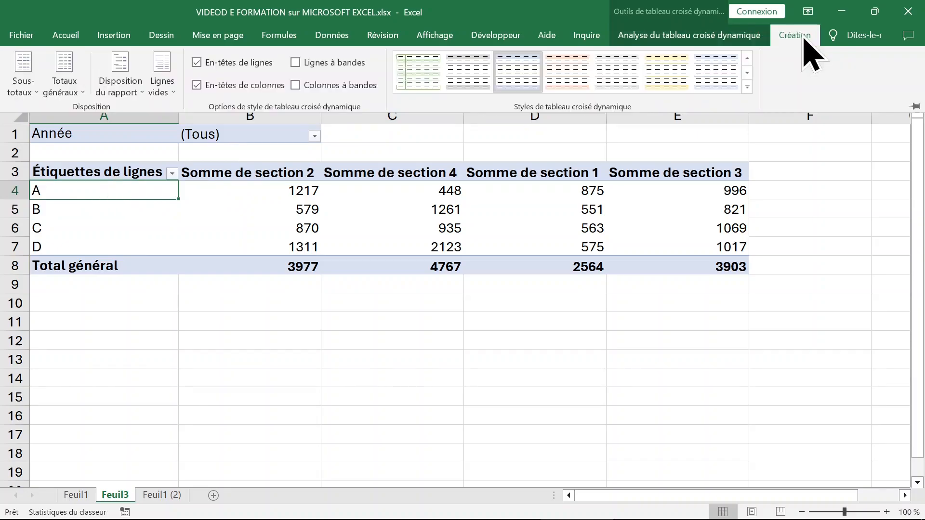
click(135, 95)
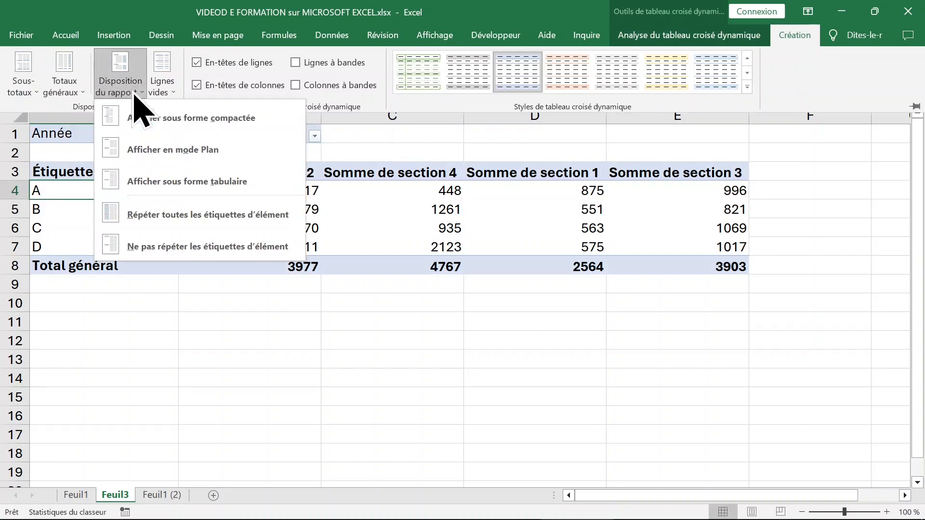
click(176, 183)
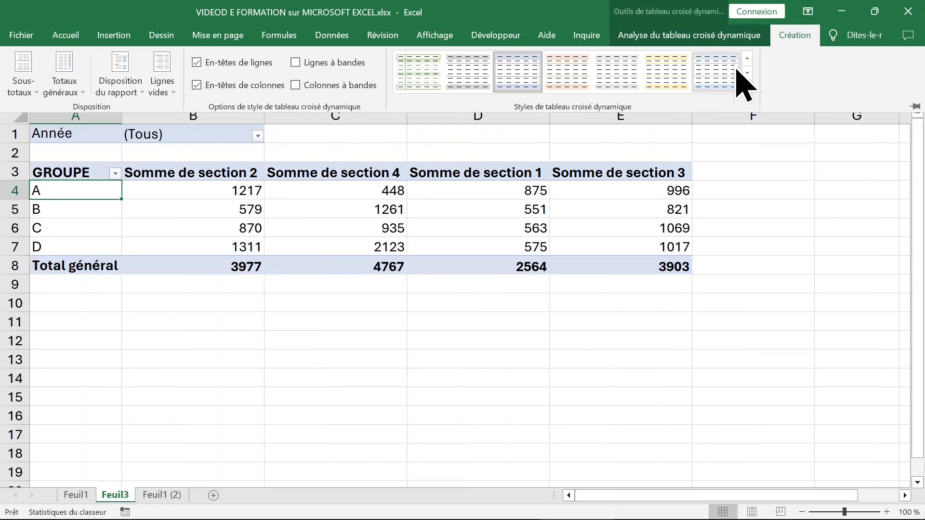
Add the level field to the pivot table's rows, place it above GROUPE, and close the field list.
click(727, 40)
click(690, 68)
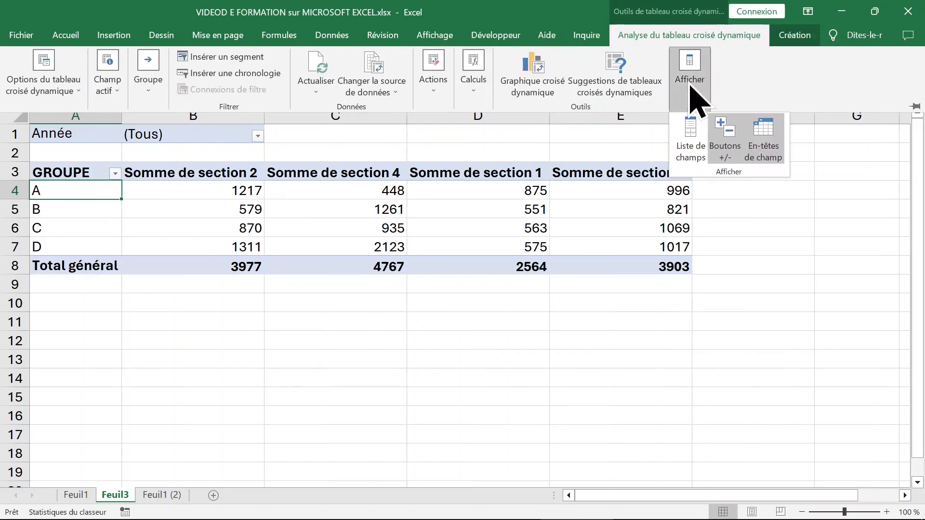
click(701, 129)
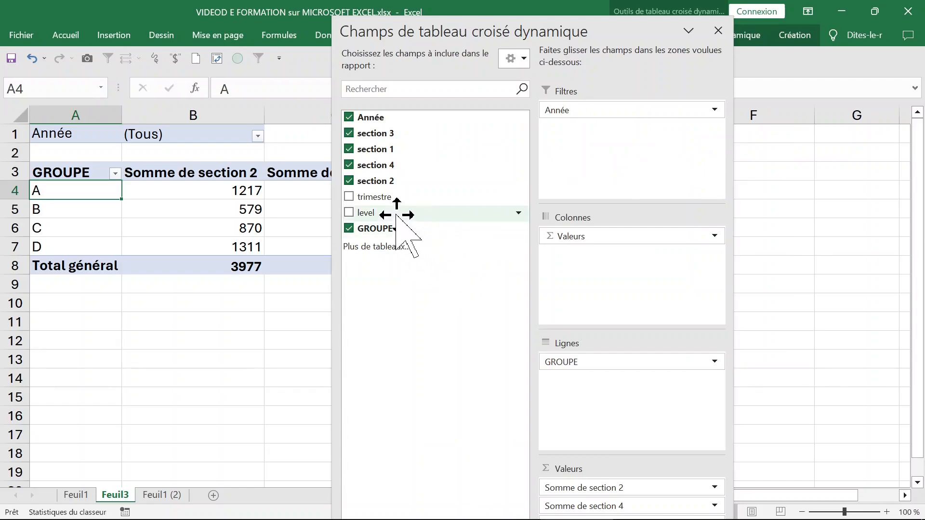
drag(396, 215, 616, 165)
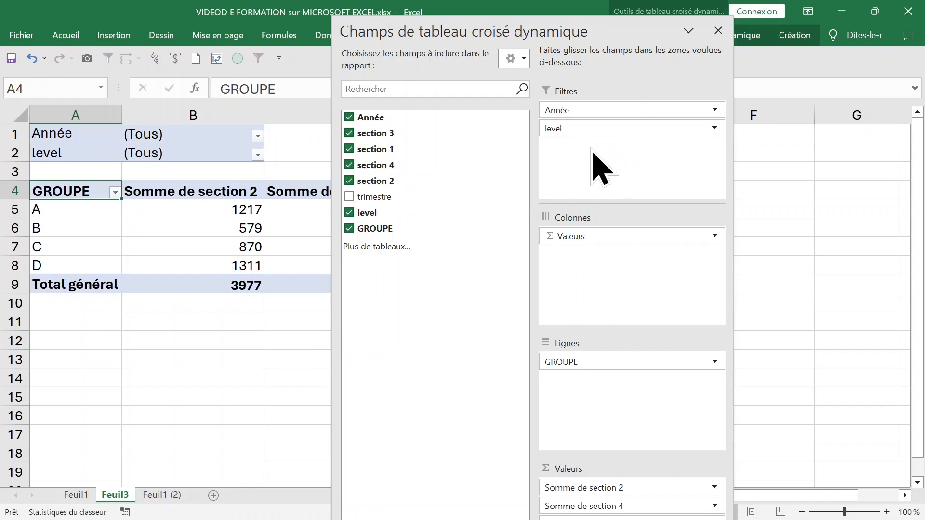
drag(584, 129, 580, 374)
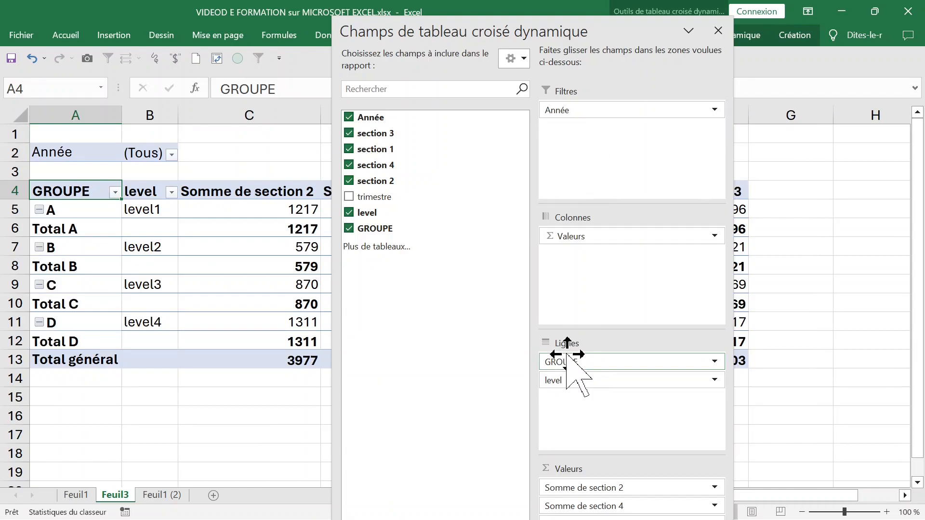
drag(606, 380, 607, 358)
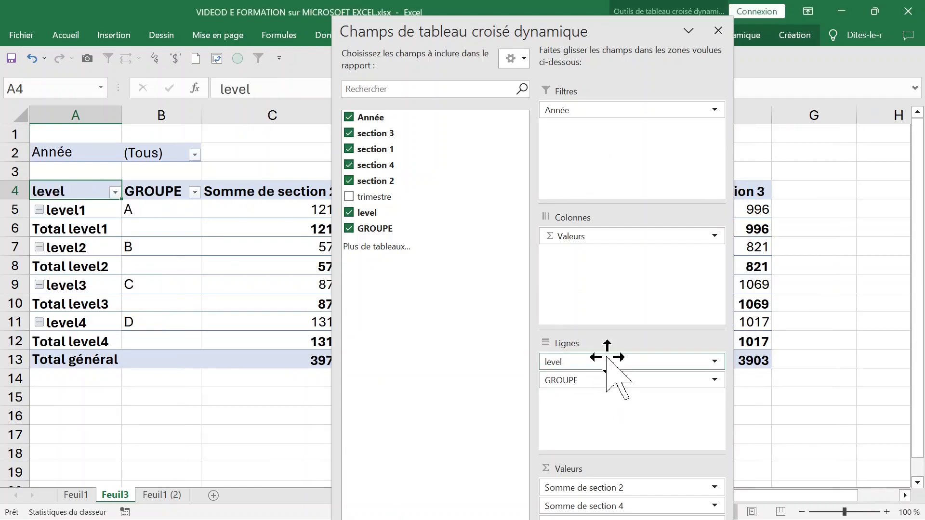
click(718, 31)
Reapply the tabular form layout to the pivot table with its level and GROUPE row fields.
click(788, 38)
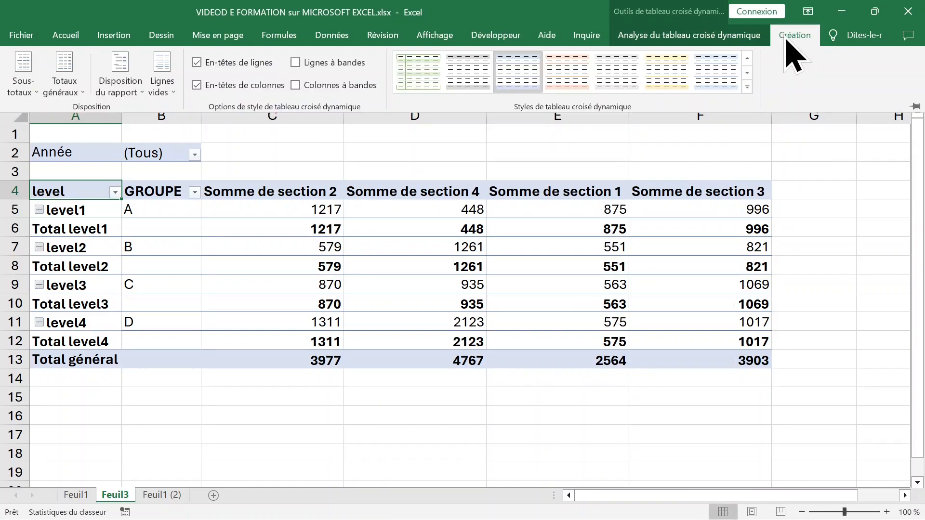
click(103, 82)
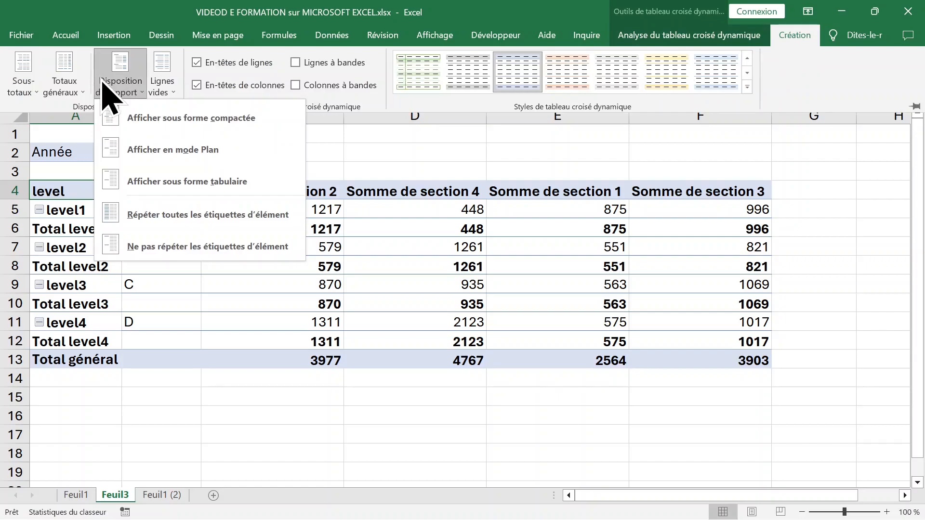
click(155, 183)
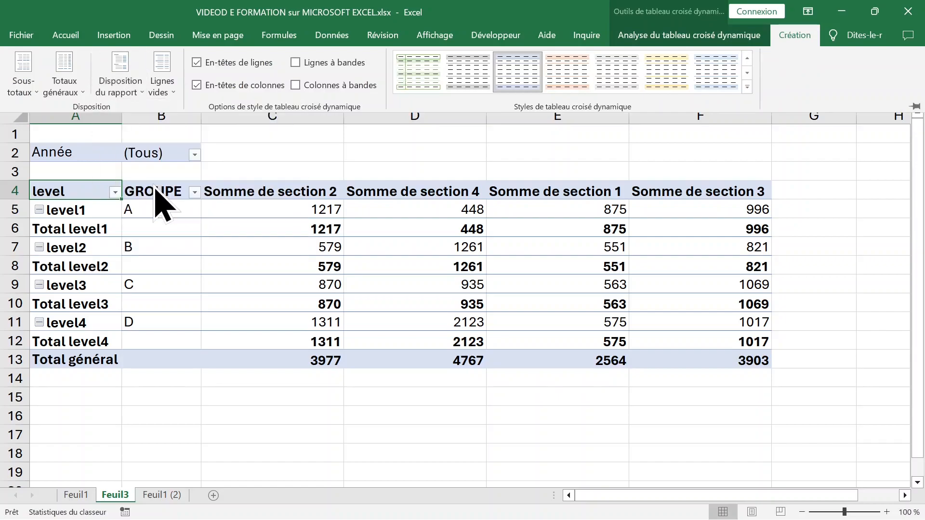
click(109, 209)
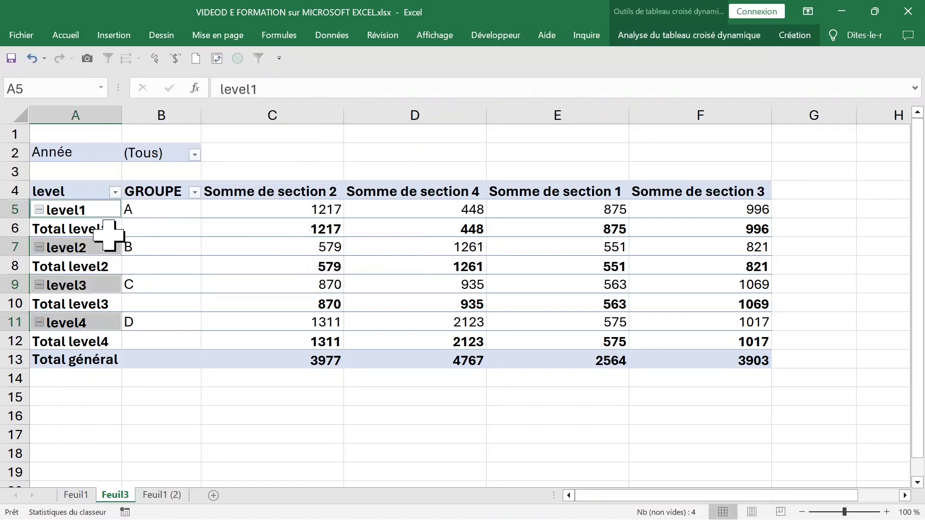
click(163, 231)
Turn off the pivot table's grand totals for both rows and columns.
click(711, 41)
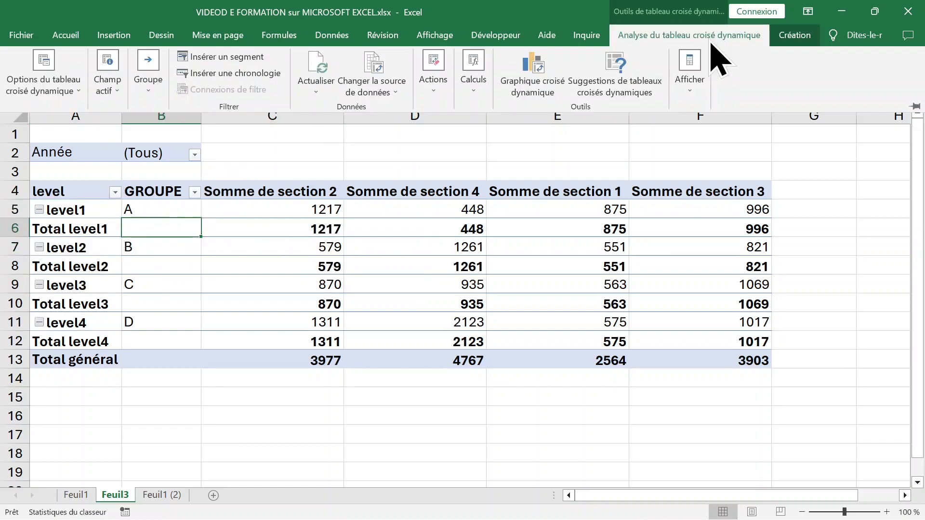
click(805, 39)
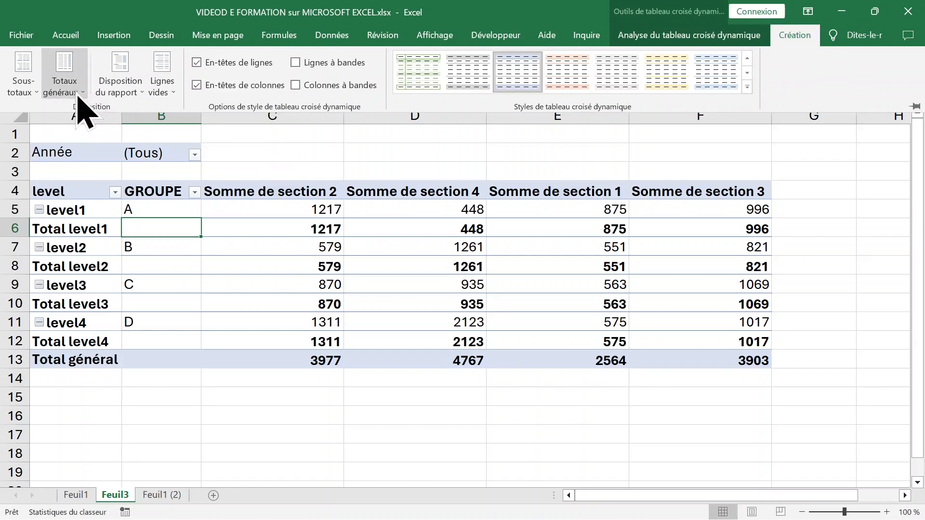
click(77, 94)
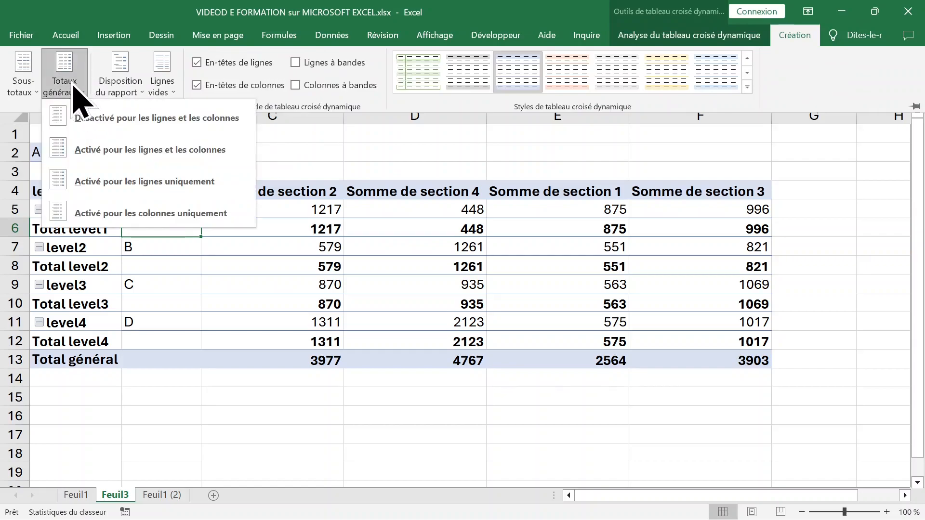
click(80, 119)
Hide the pivot table's subtotals and turn on grand totals for rows and columns.
click(23, 77)
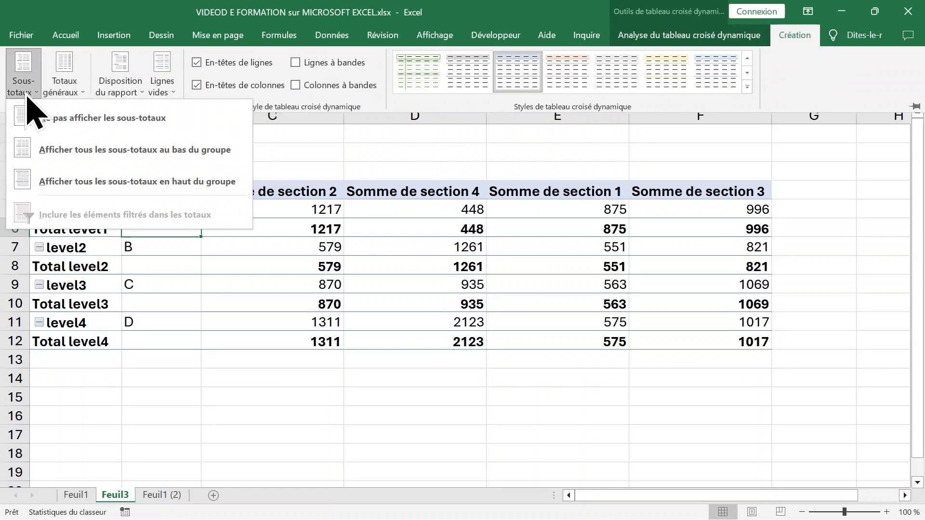
click(153, 126)
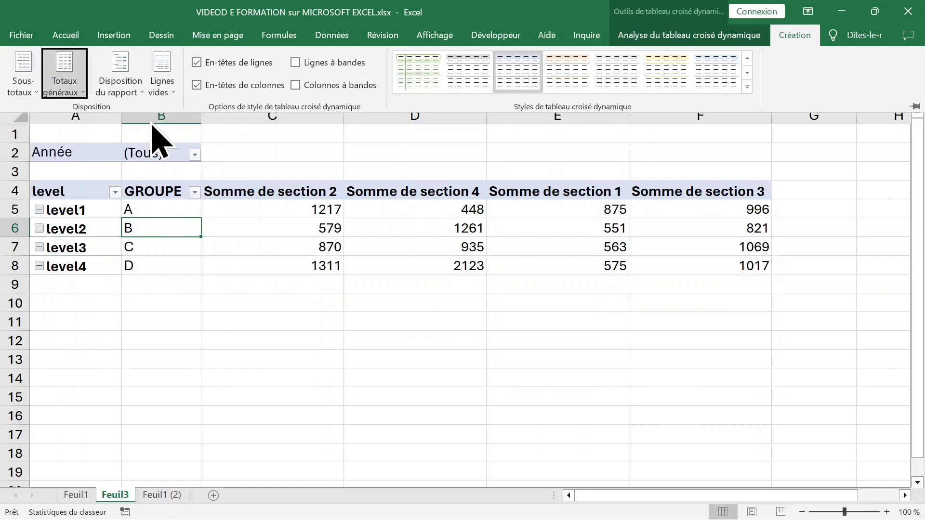
click(78, 91)
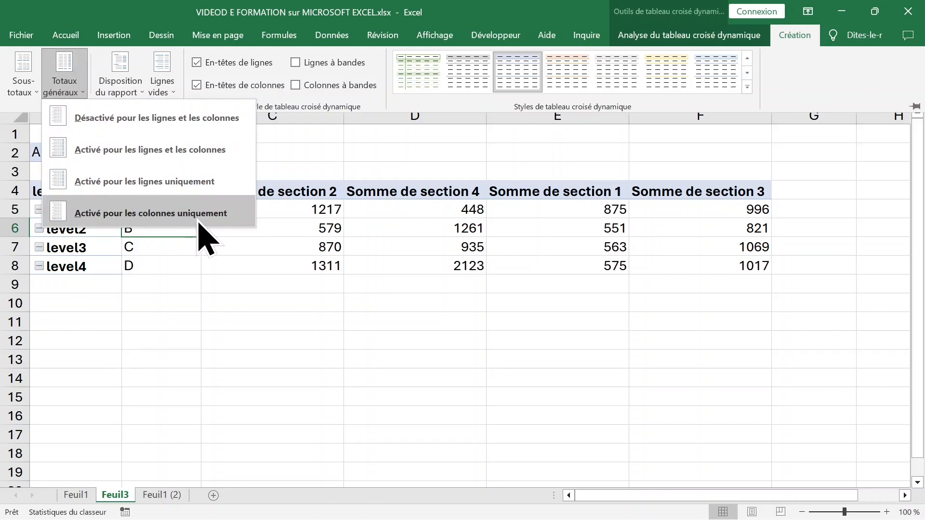
click(206, 154)
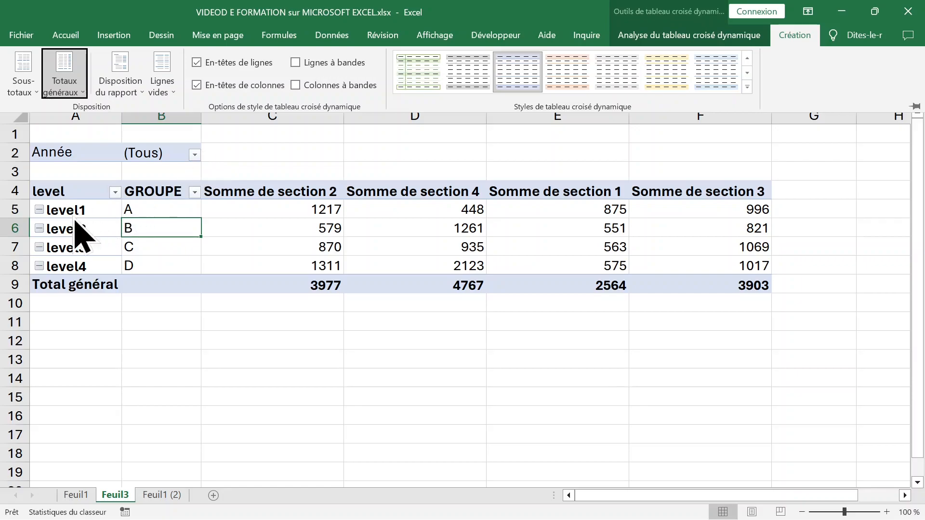
Collapse the level2 row group and expand it again.
click(39, 231)
click(39, 234)
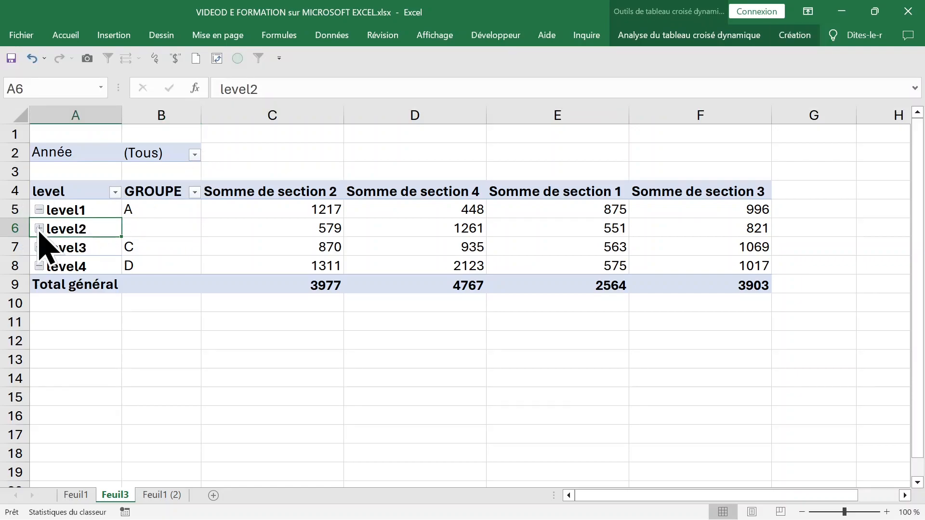
click(135, 153)
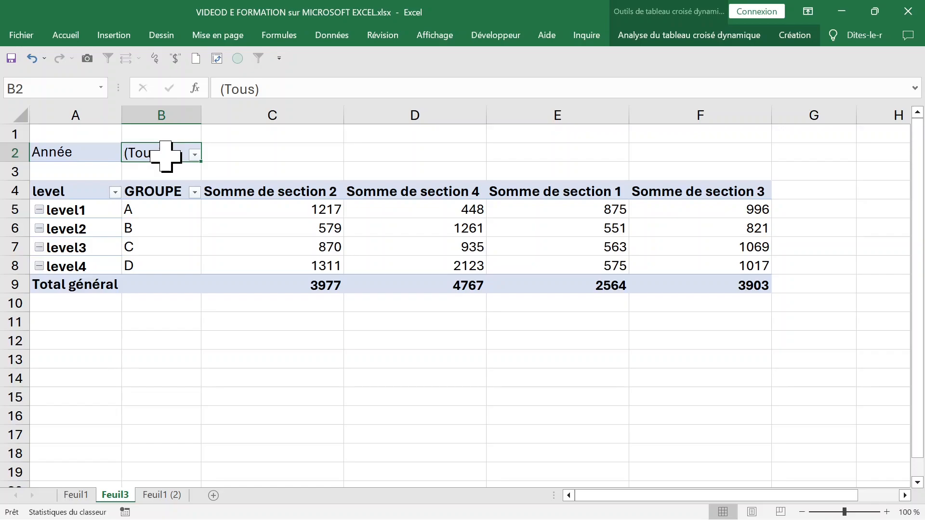
Make GROUPE the report filter, move Année to the rows below level, and close the field list.
click(217, 216)
right_click(214, 212)
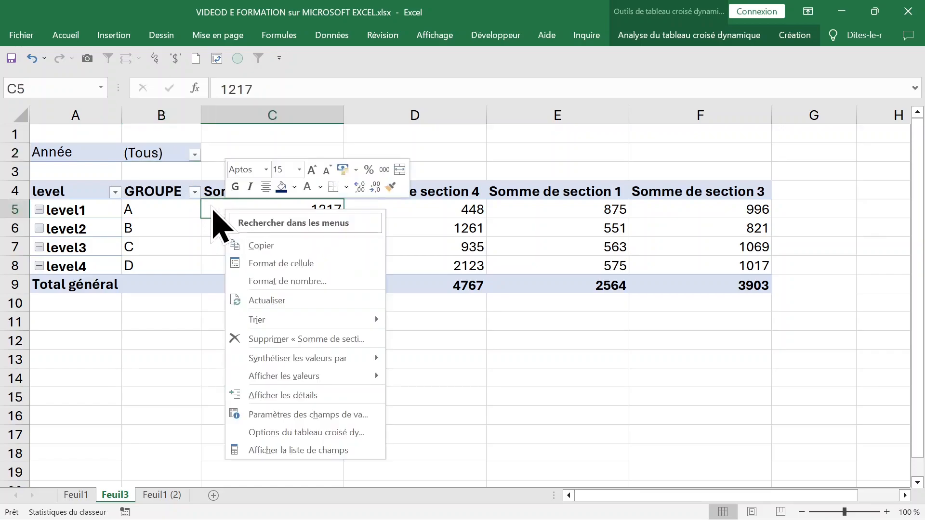
click(314, 452)
drag(585, 107, 597, 173)
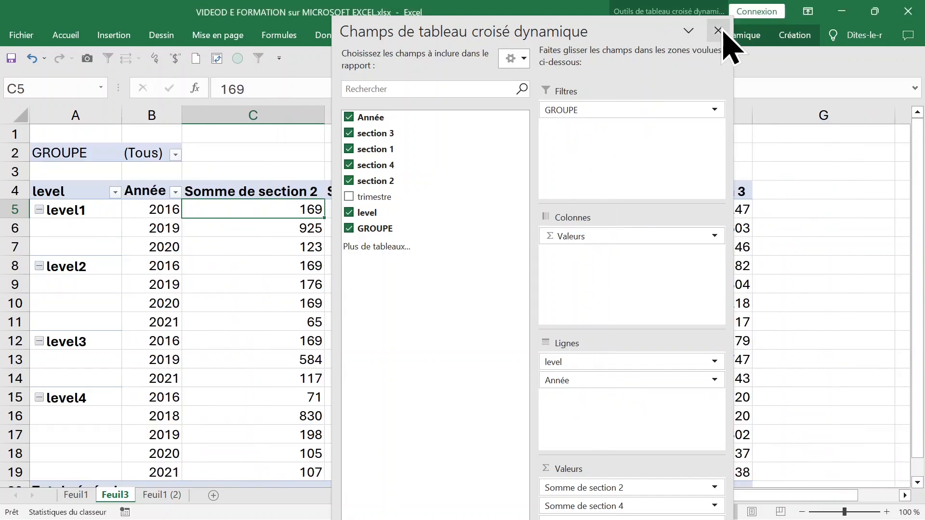
click(718, 31)
View the choices of the GROUPE report filter and close the list without changing it.
click(176, 155)
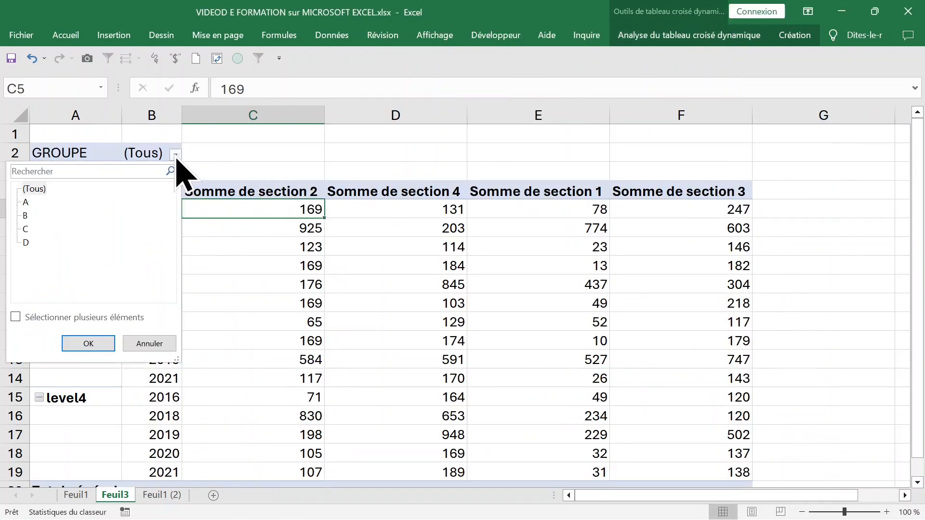
click(351, 233)
click(310, 260)
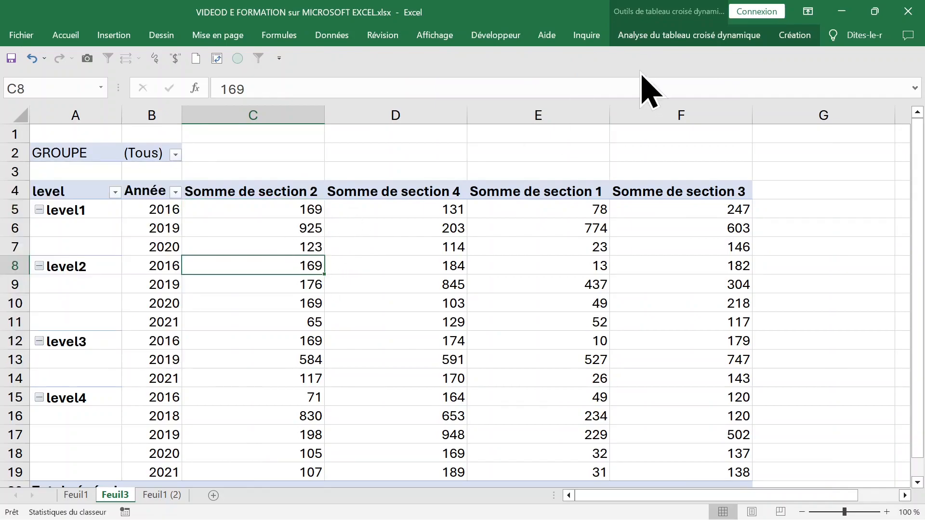
click(660, 35)
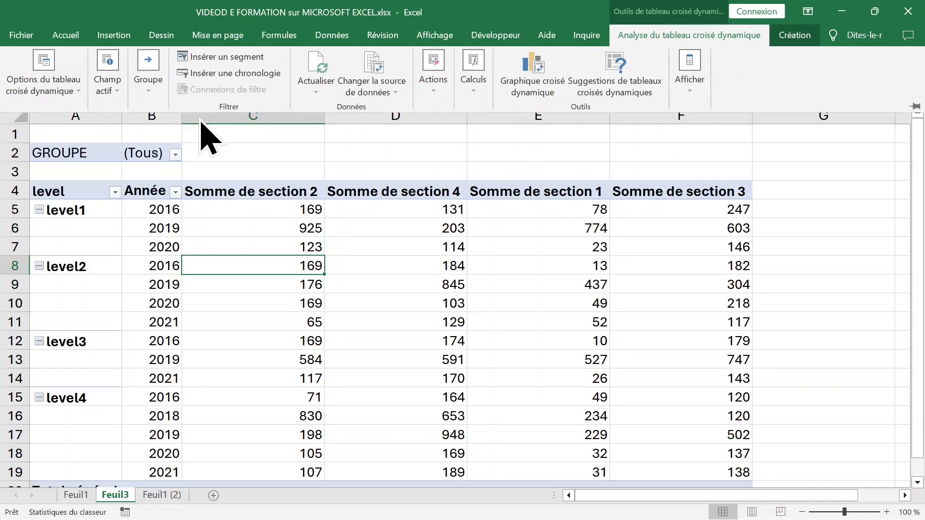
click(76, 93)
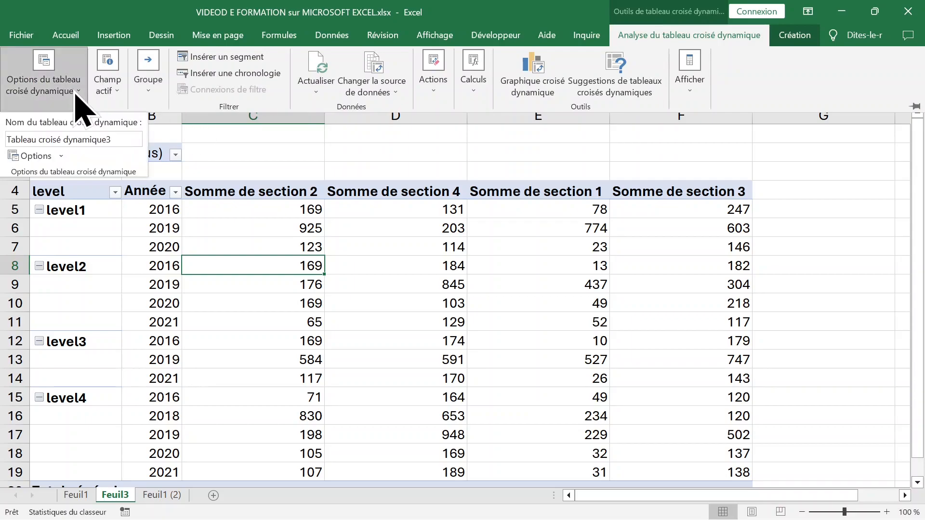
click(62, 157)
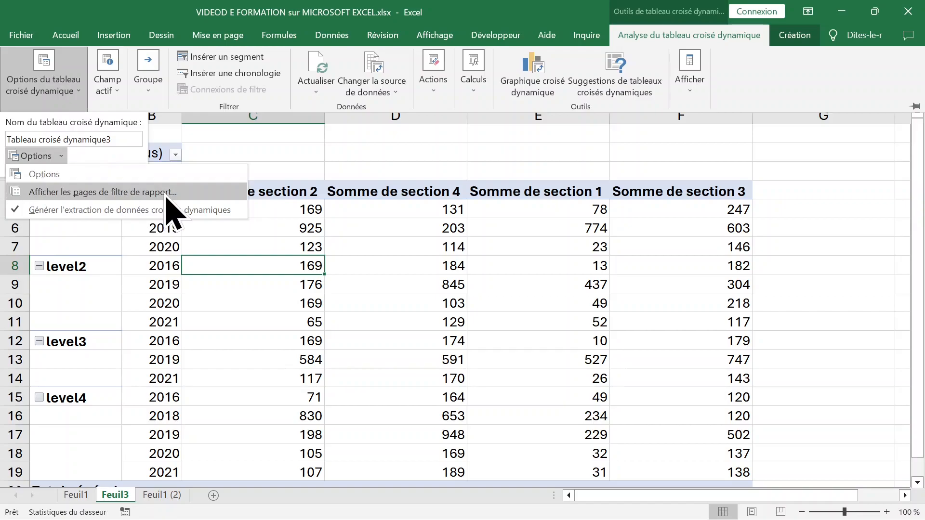
click(412, 226)
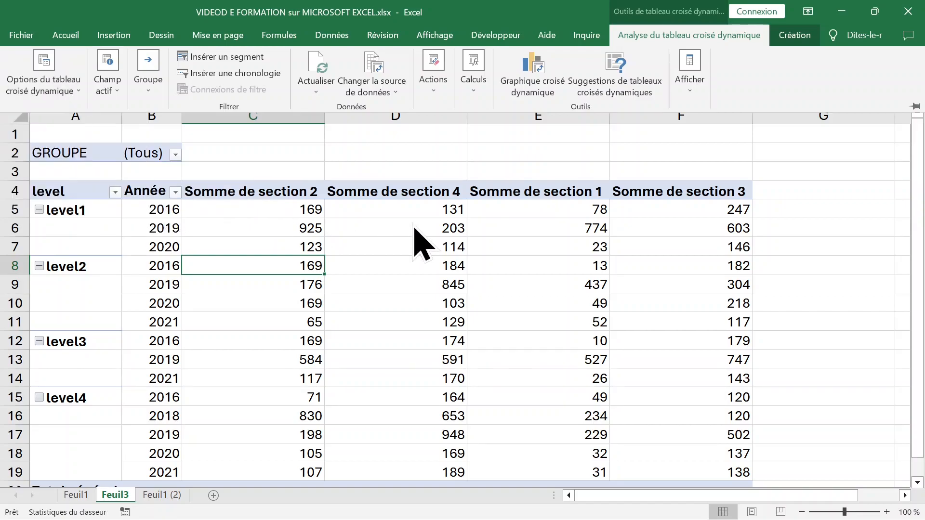
click(717, 202)
Generate report filter pages for the GROUPE field, with a separate sheet for each group.
click(709, 32)
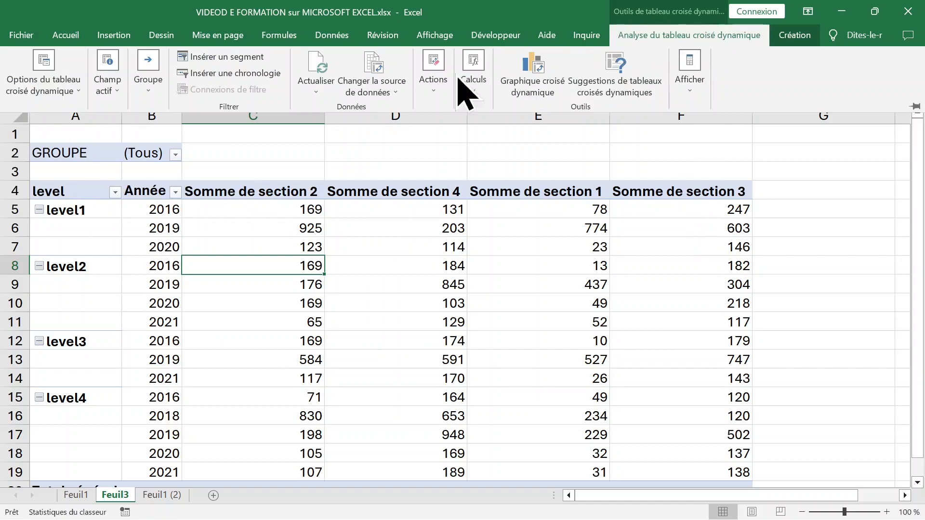
click(71, 90)
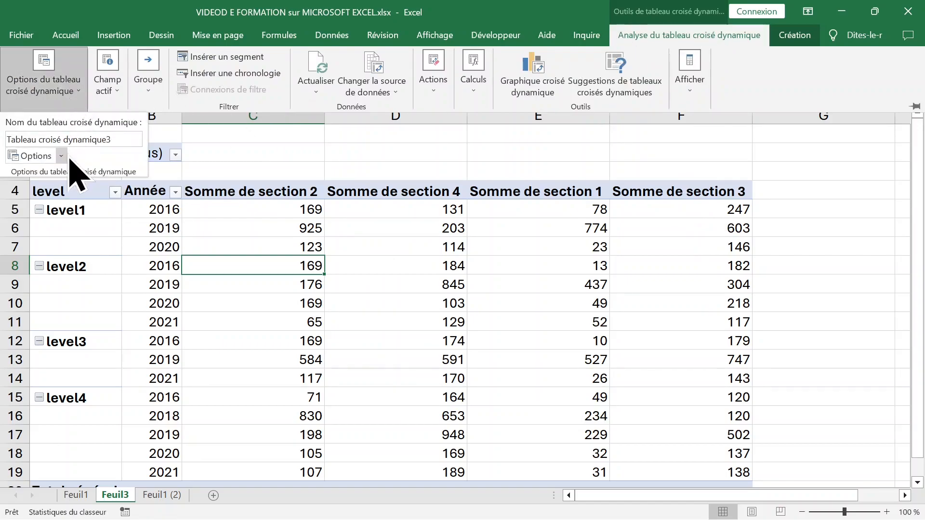
click(61, 157)
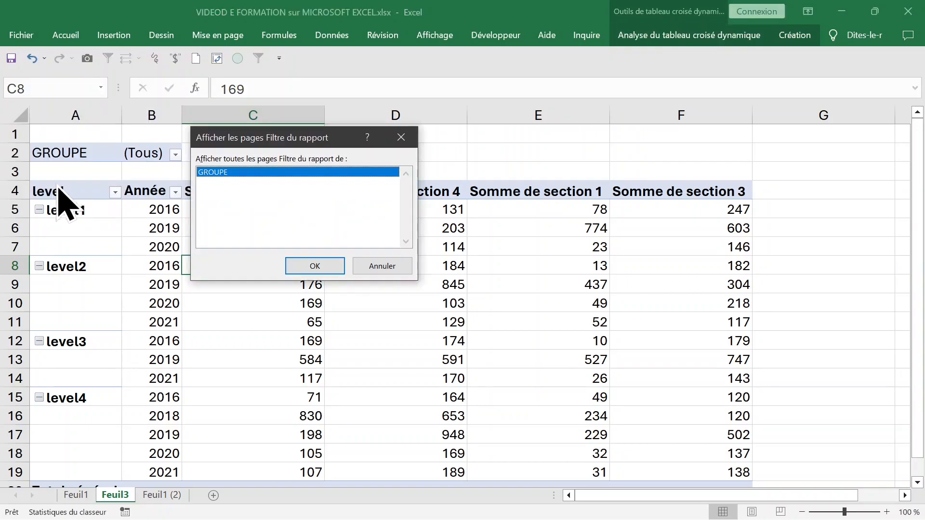
click(308, 266)
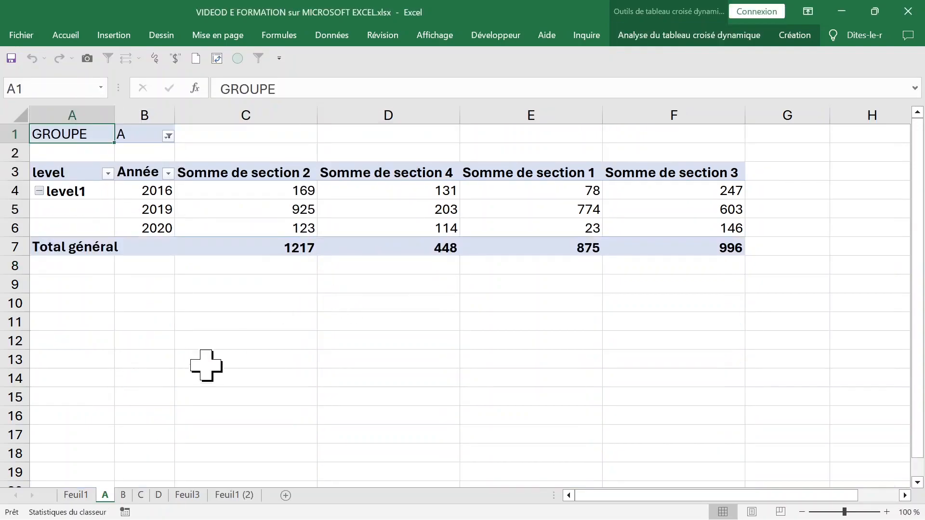
Examine the filtered pivot tables on sheets A, B, C and D, and return to sheet A.
click(124, 496)
click(141, 495)
click(158, 496)
click(141, 495)
click(124, 495)
click(104, 496)
click(123, 495)
click(141, 495)
click(158, 496)
click(140, 495)
click(123, 495)
click(106, 496)
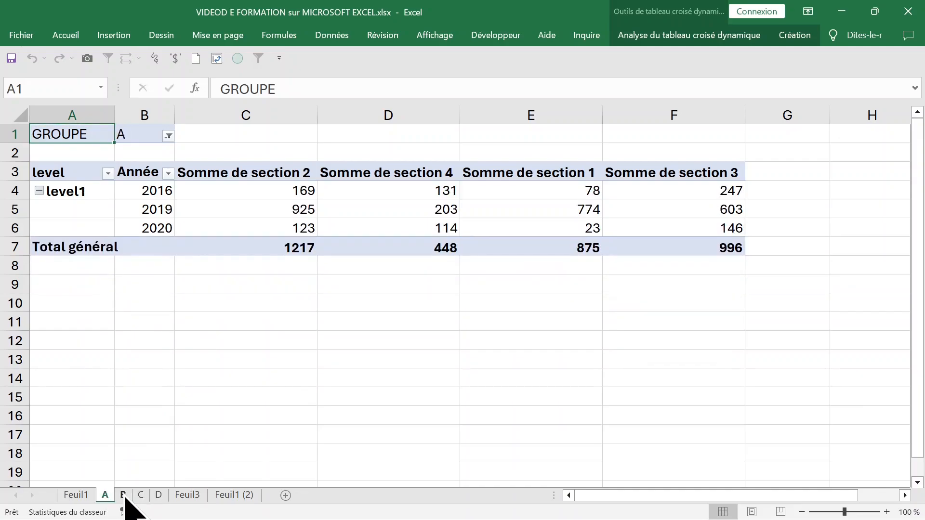
Compare the group pivot tables on sheets A, B, C and D, finishing on sheet D.
click(123, 496)
click(141, 496)
click(156, 496)
click(140, 496)
click(123, 496)
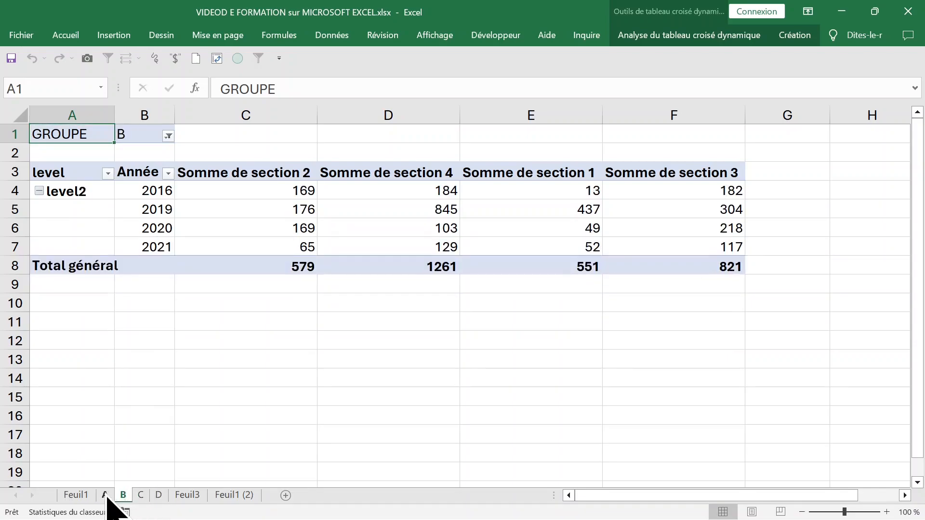
click(106, 495)
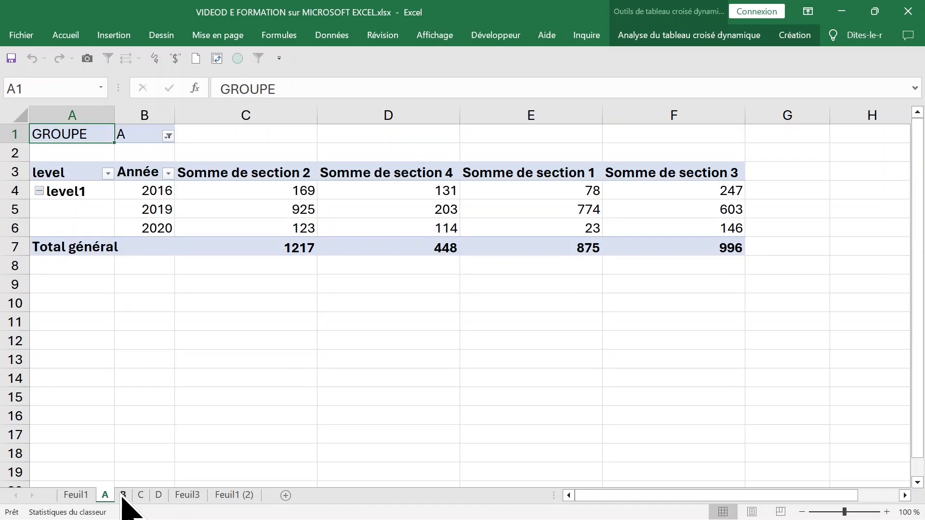
click(124, 496)
click(141, 496)
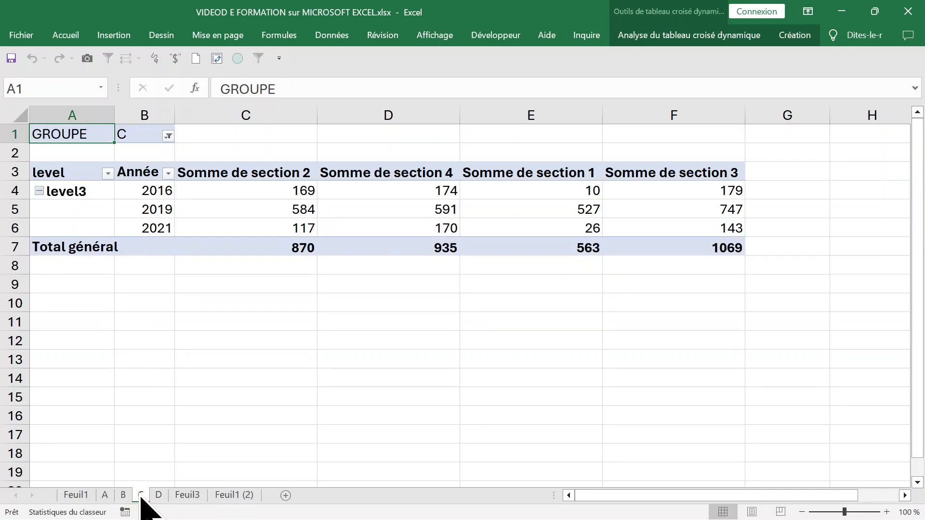
click(159, 496)
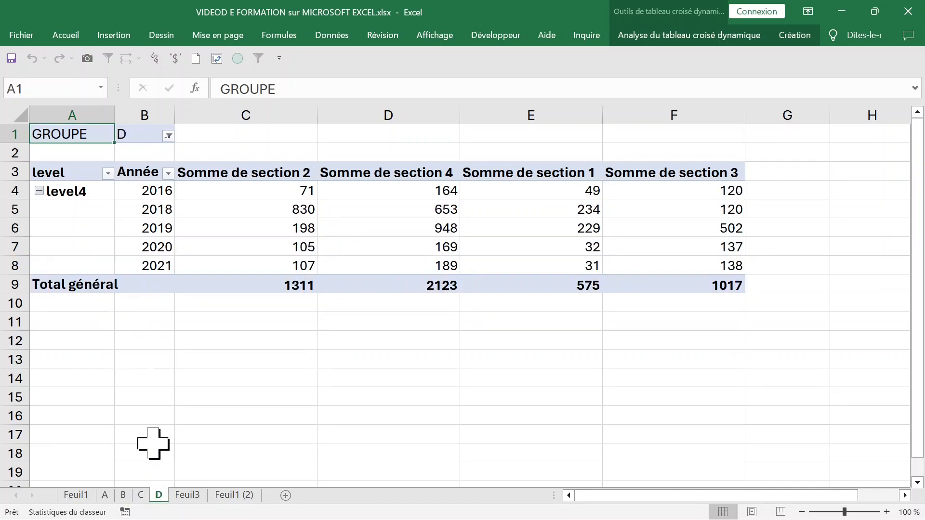
Set the GROUPE report filter on sheet D to (Tous).
click(167, 136)
click(30, 172)
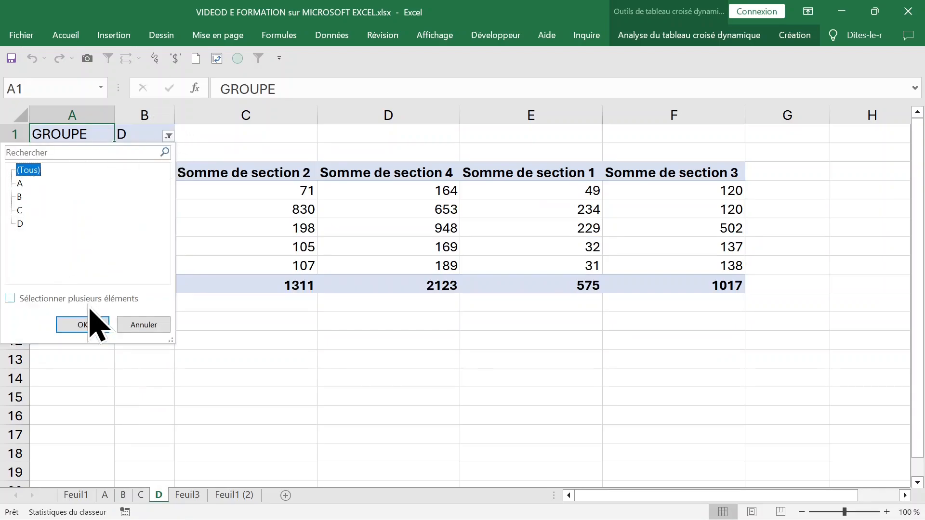
click(82, 324)
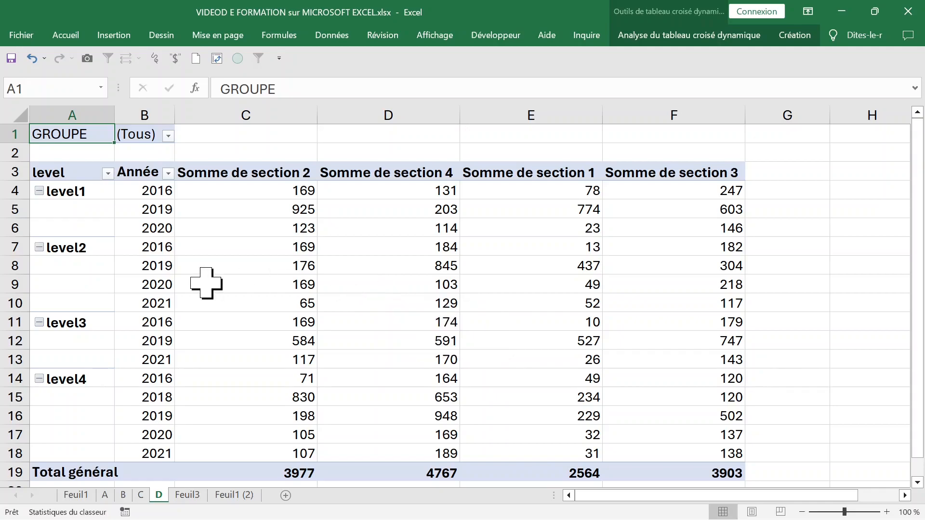
Repeat all item labels in the pivot table on sheet D to fill the blank cells of the level column.
drag(87, 210, 89, 227)
drag(74, 266, 83, 306)
mouse_move(106, 210)
mouse_down()
mouse_move(99, 227)
mouse_move(91, 206)
mouse_up()
click(82, 190)
click(86, 208)
click(83, 191)
click(86, 208)
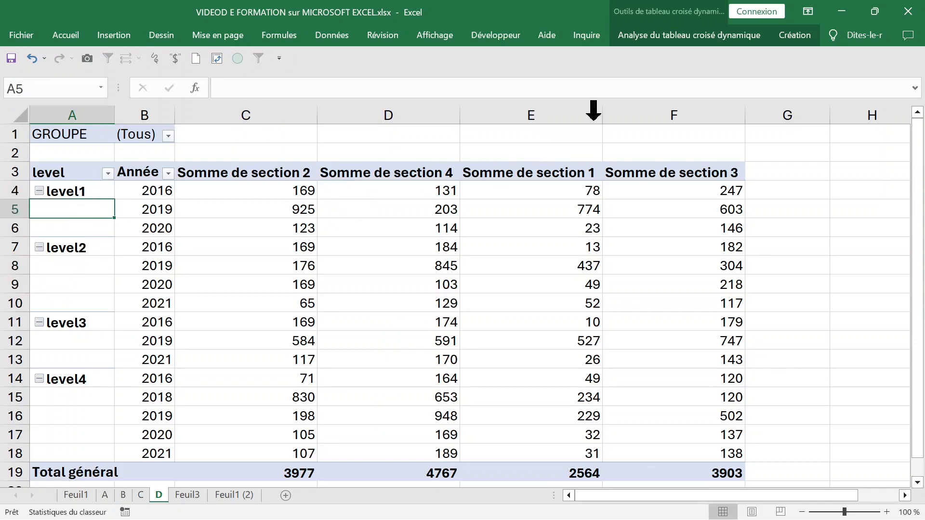
click(675, 38)
click(800, 38)
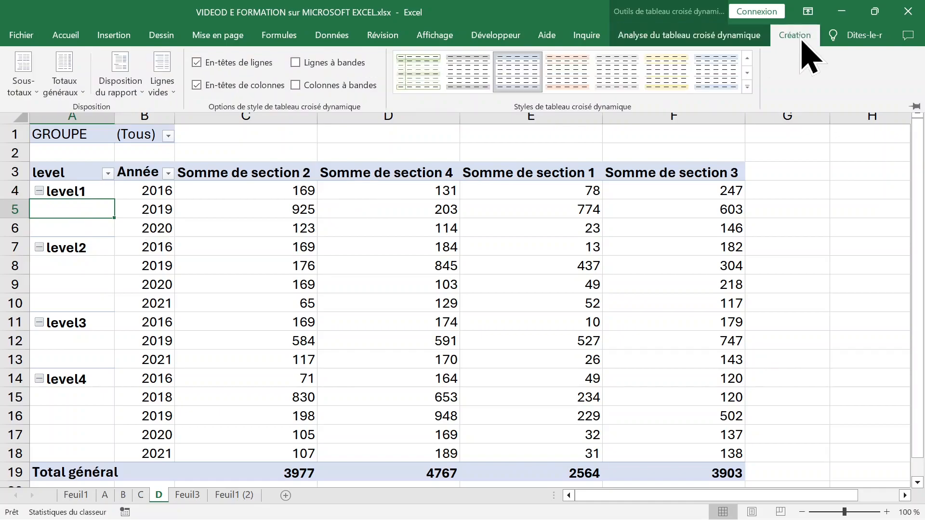
click(119, 91)
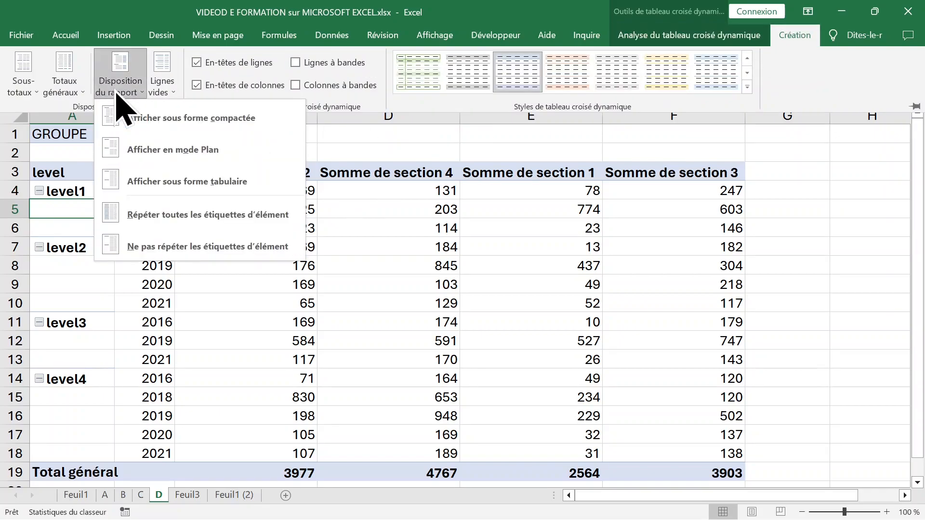
click(188, 215)
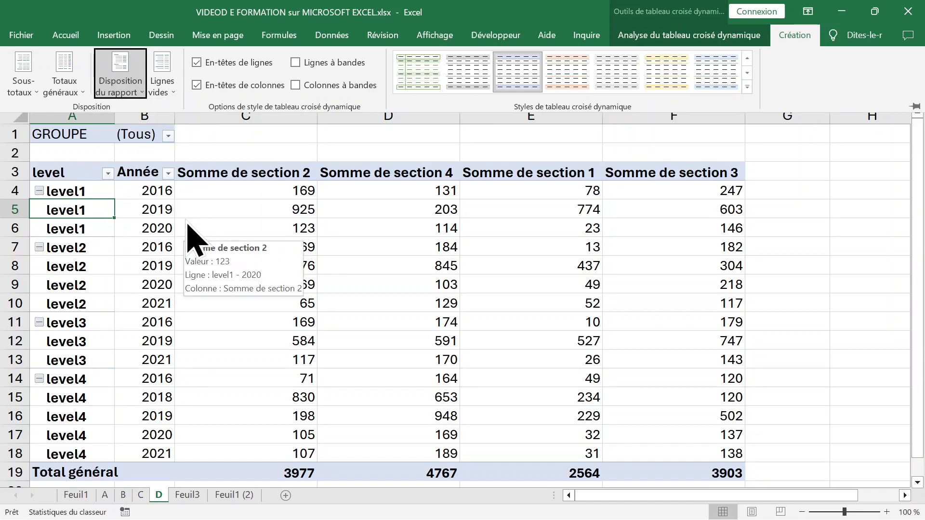
click(101, 231)
click(149, 210)
click(229, 223)
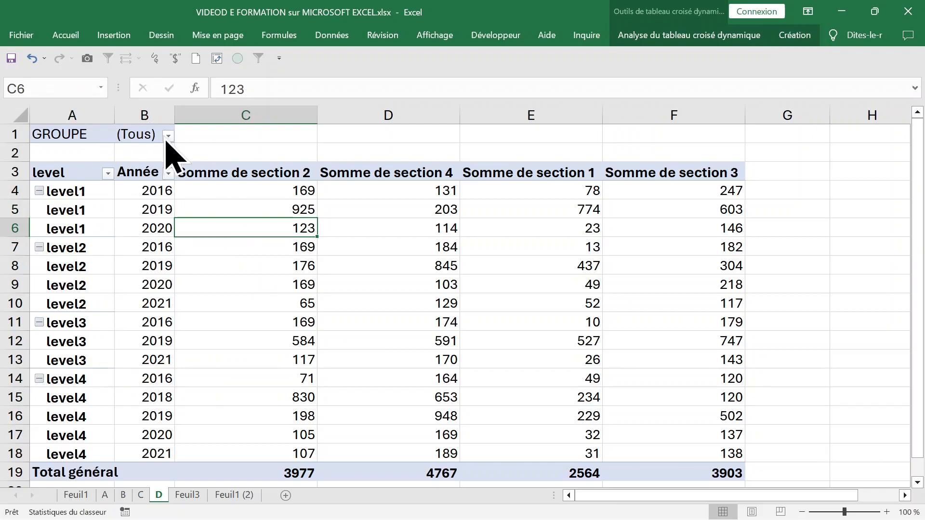
Add trimestre to the pivot table rows, move level from the rows to the report filters, and close the field list.
click(150, 192)
right_click(151, 194)
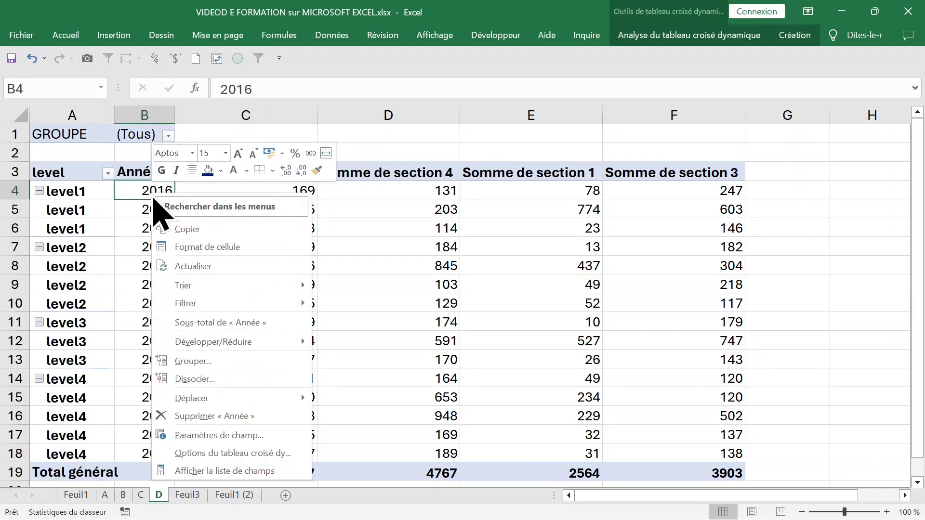
click(217, 471)
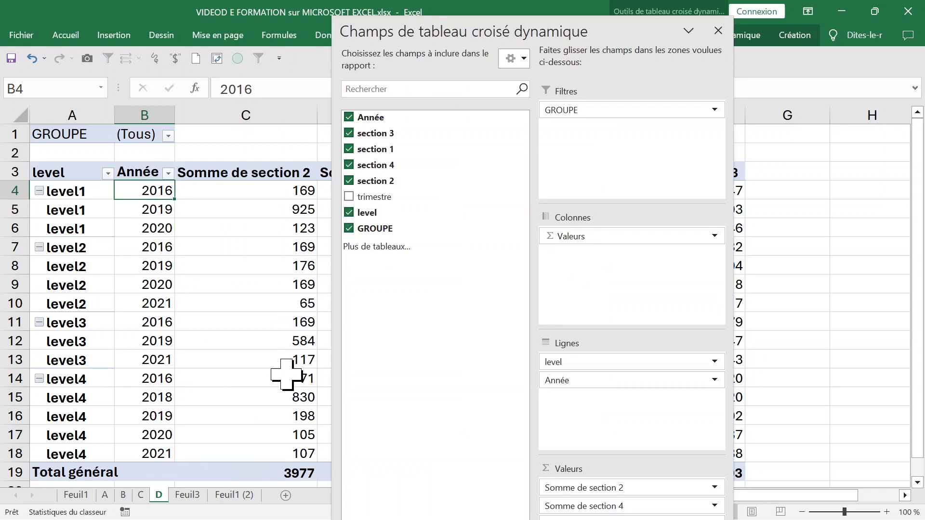
mouse_move(299, 368)
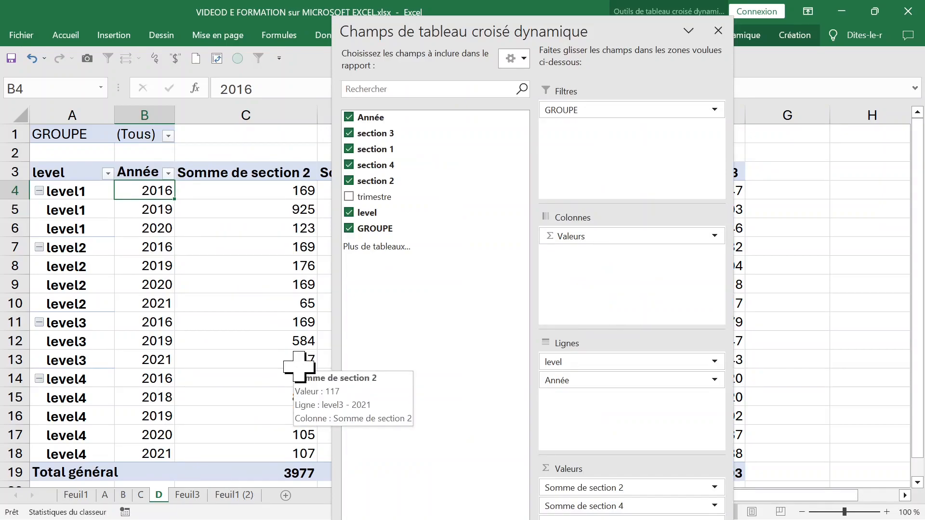
click(349, 197)
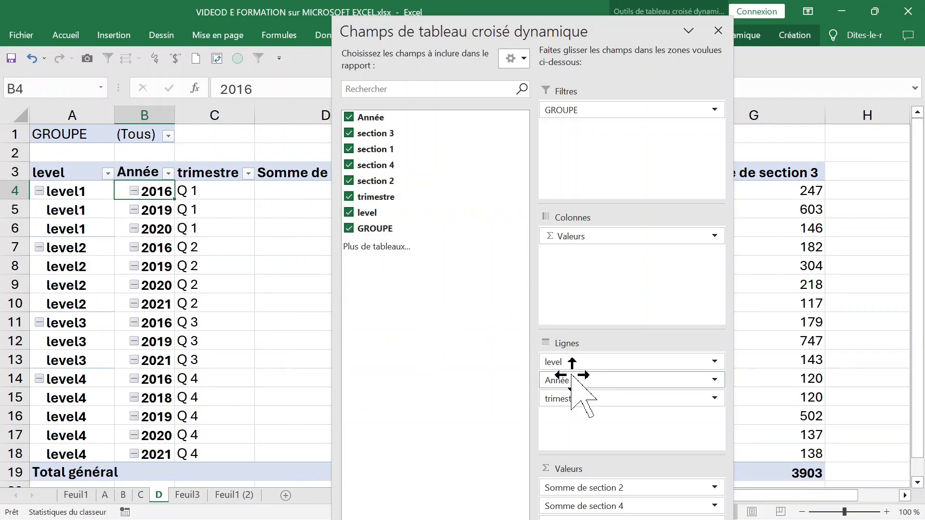
click(586, 365)
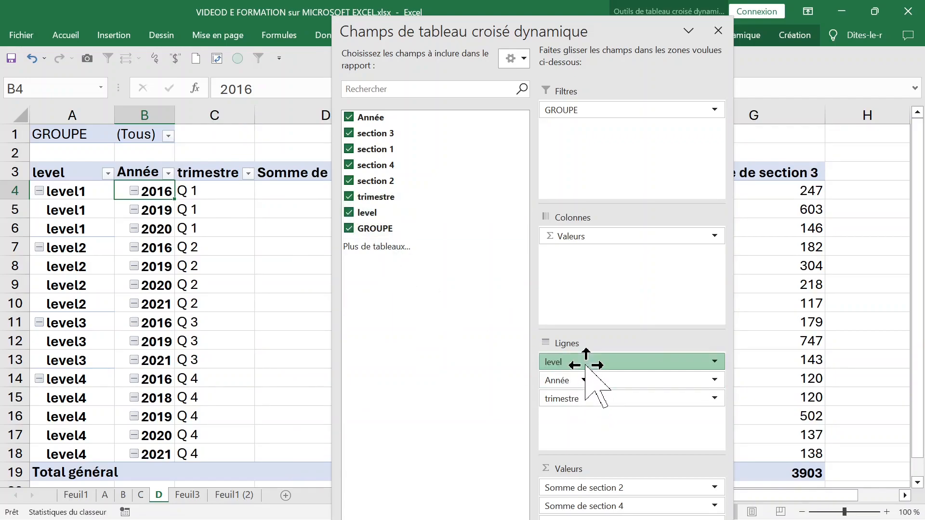
mouse_move(586, 365)
mouse_down()
mouse_move(615, 158)
mouse_move(599, 130)
mouse_up()
click(719, 30)
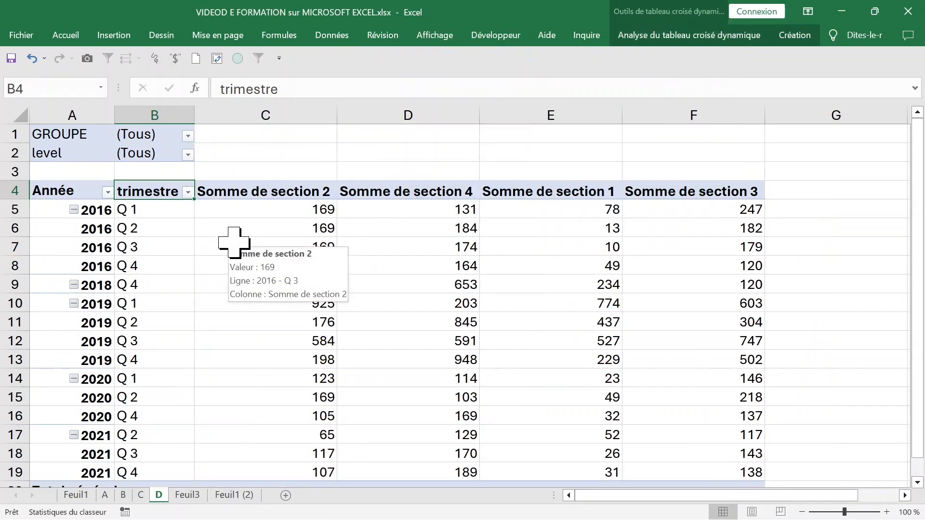
Collapse the 2016 and 2018 year groups and expand them again.
click(152, 212)
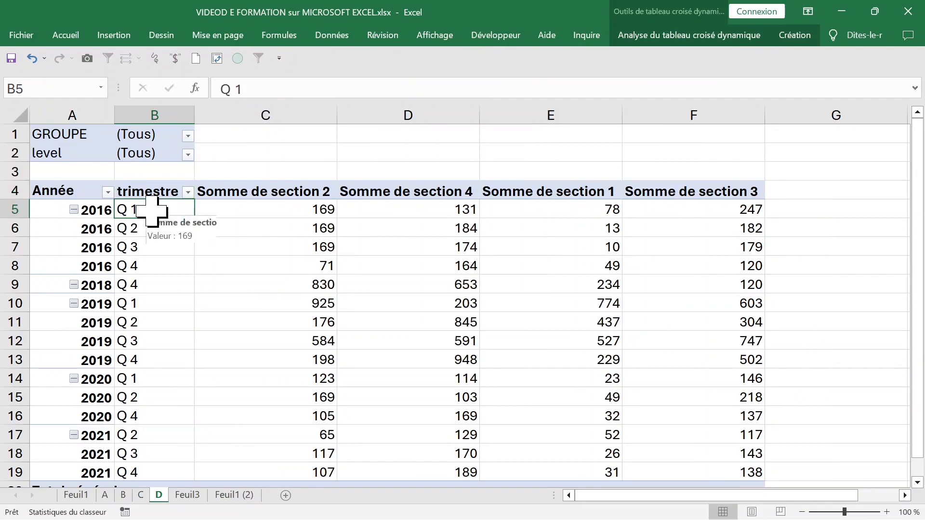
click(148, 249)
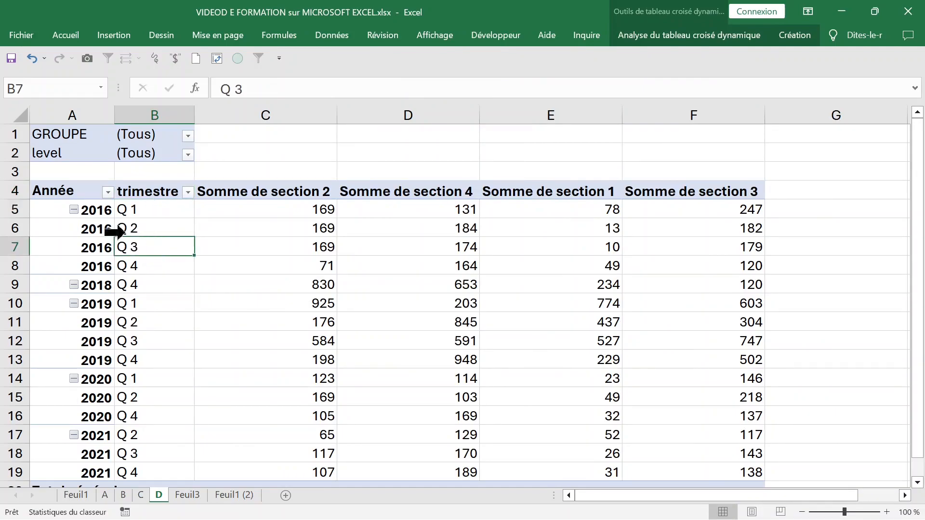
click(73, 210)
click(74, 210)
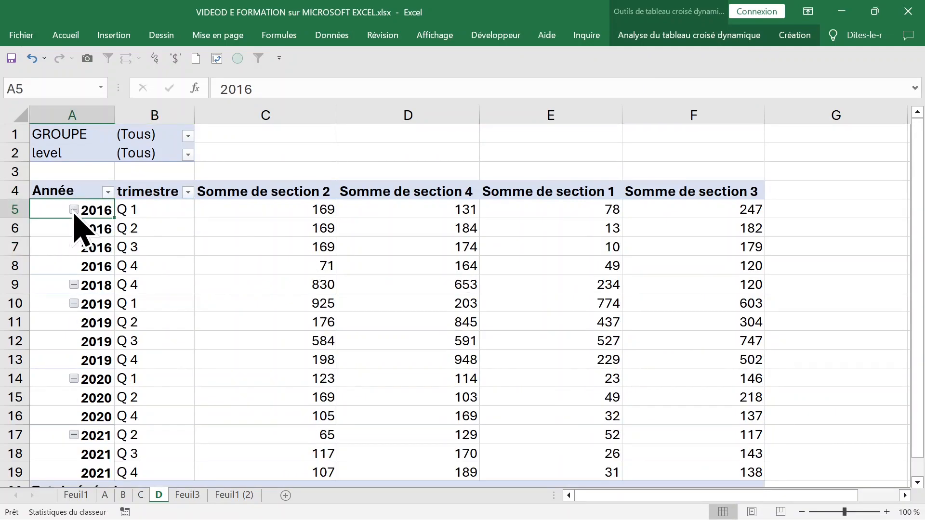
click(73, 211)
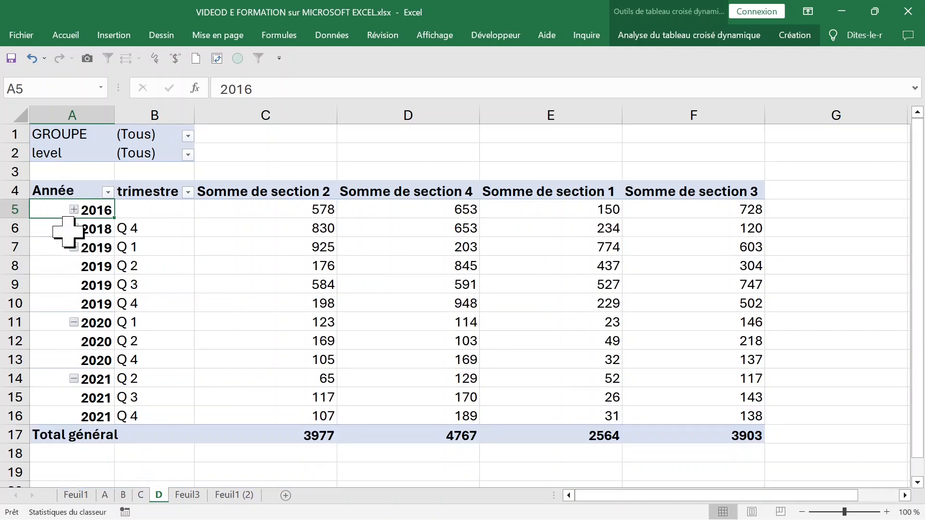
click(75, 233)
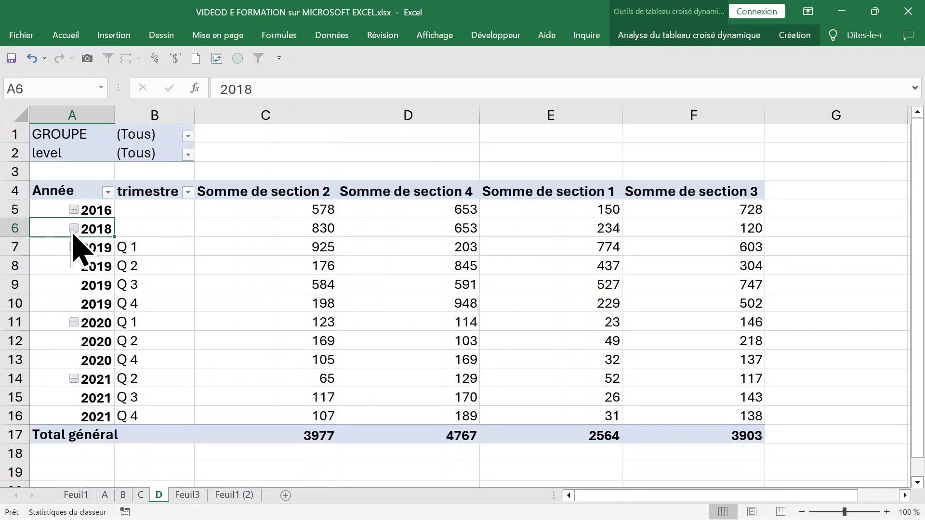
click(74, 210)
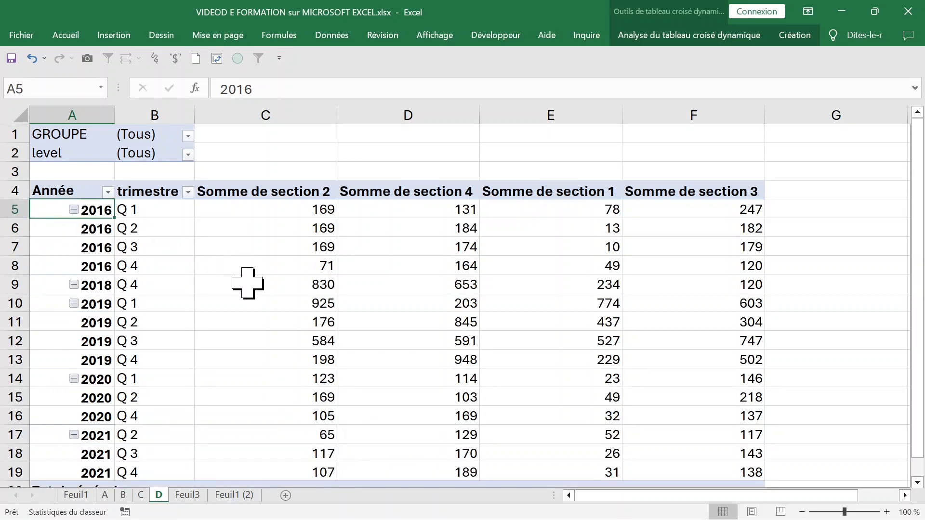
Set the level report filter to level4.
click(156, 153)
click(188, 154)
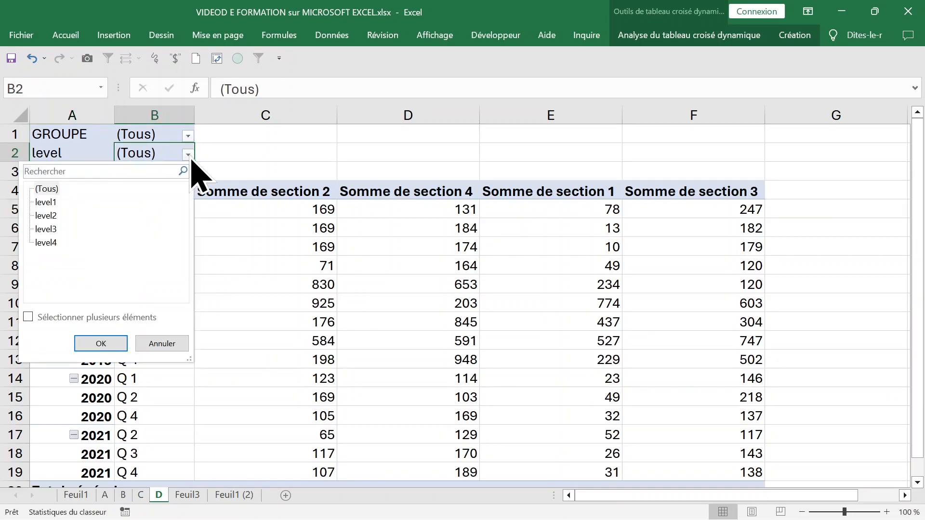
click(46, 243)
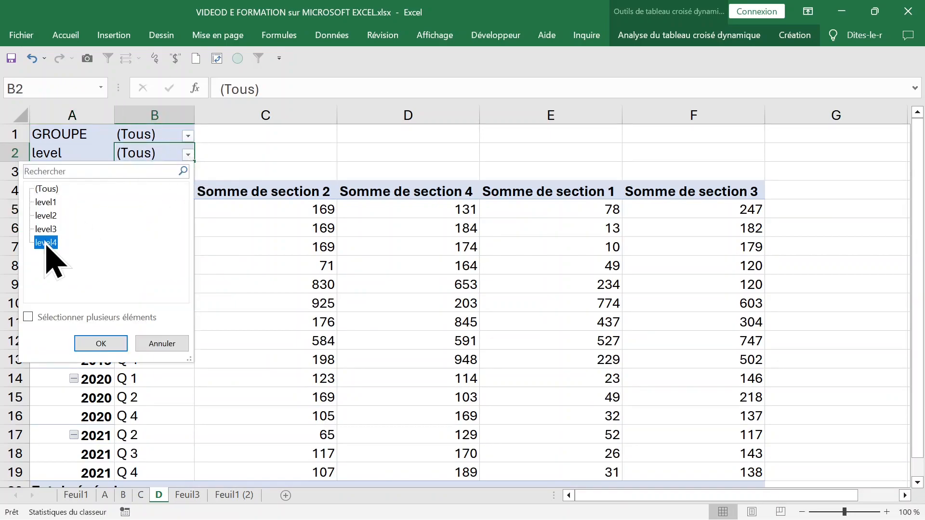
click(92, 343)
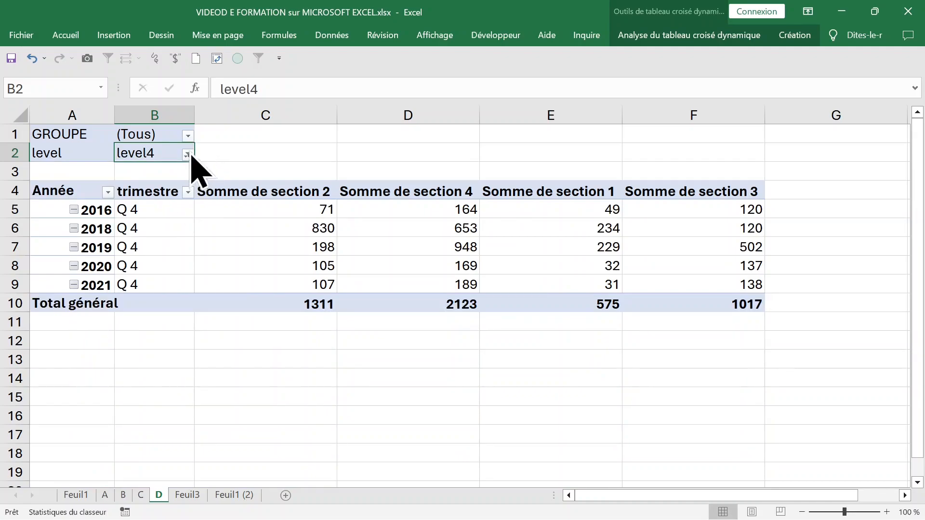
Try the GROUPE report filter on A, B and C in turn, with level kept at level4.
click(188, 136)
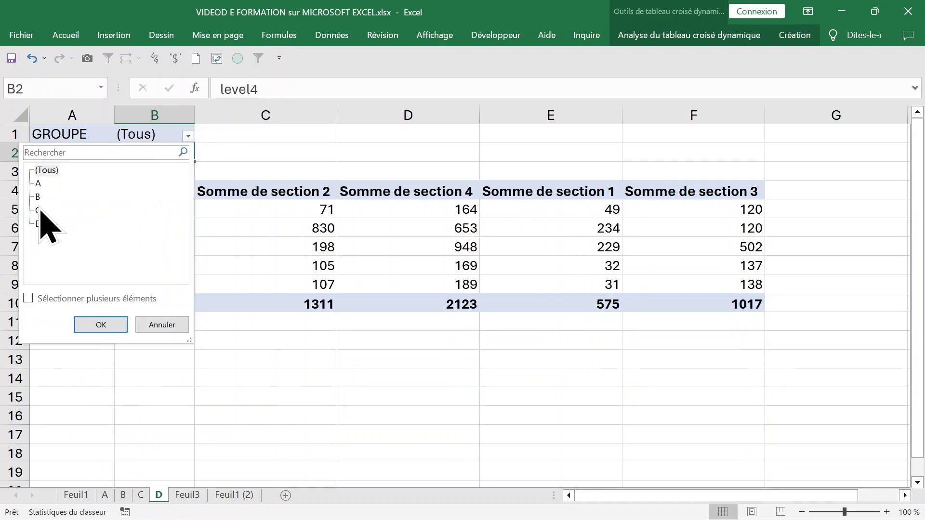
click(39, 183)
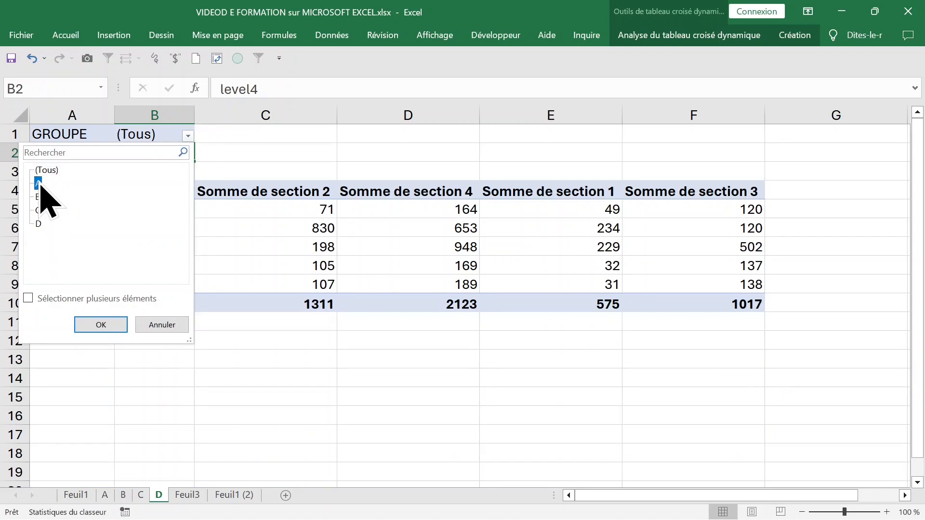
click(101, 325)
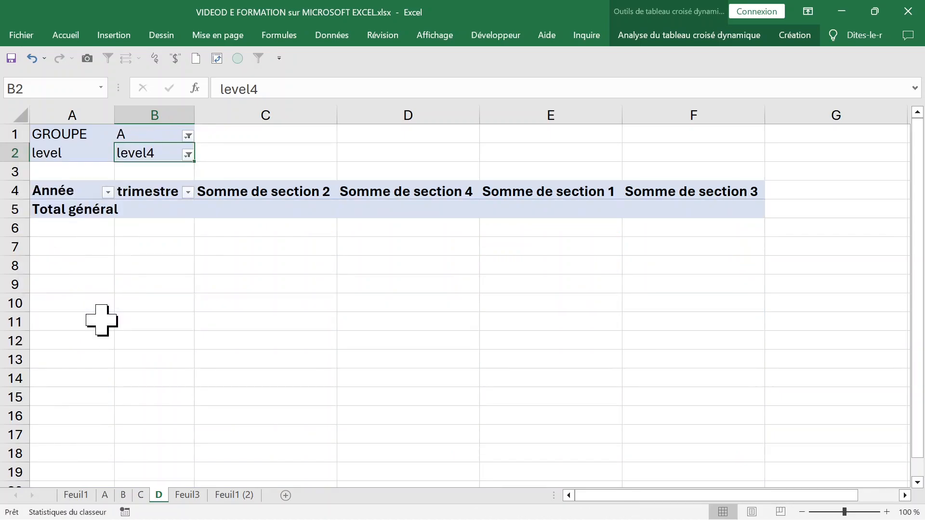
click(188, 136)
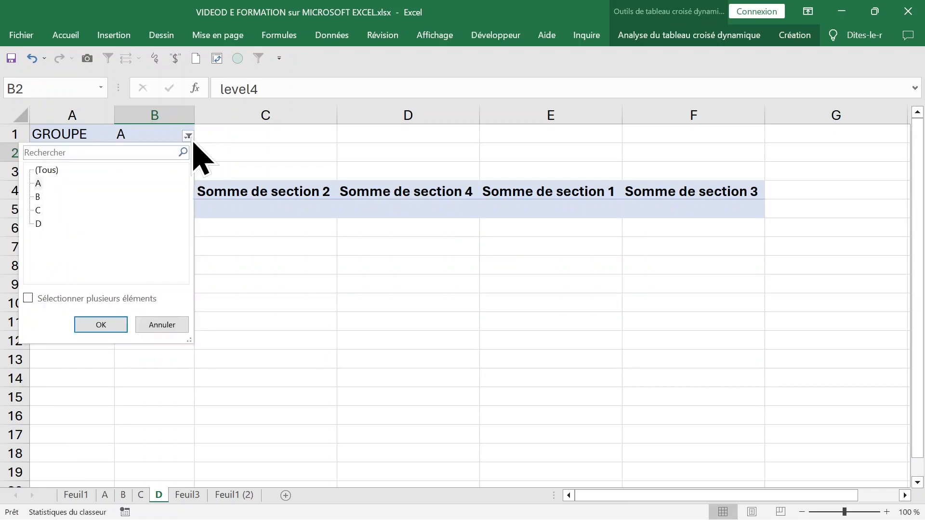
click(38, 196)
click(101, 325)
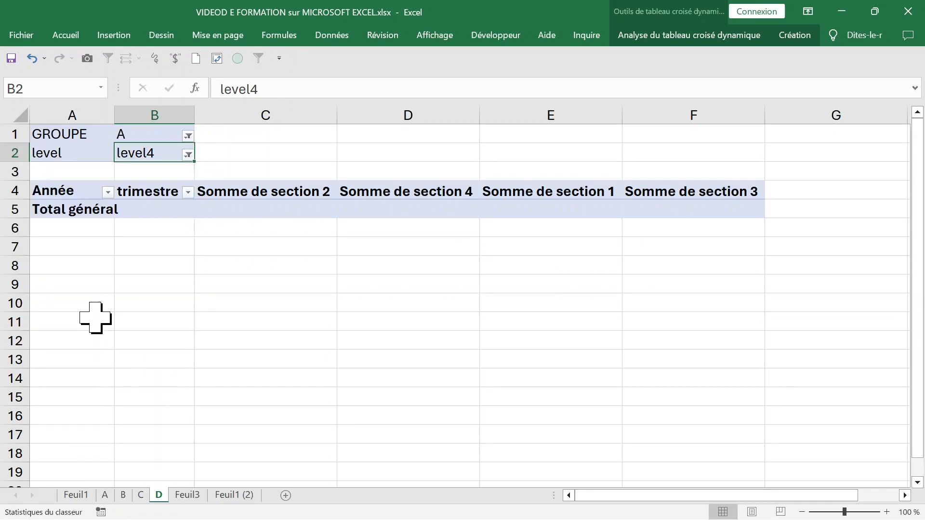
click(188, 136)
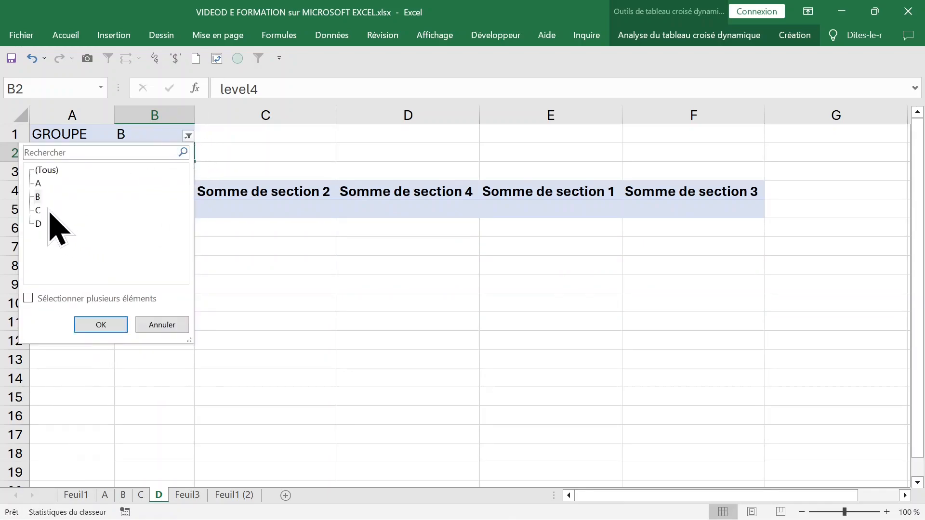
click(38, 210)
click(101, 324)
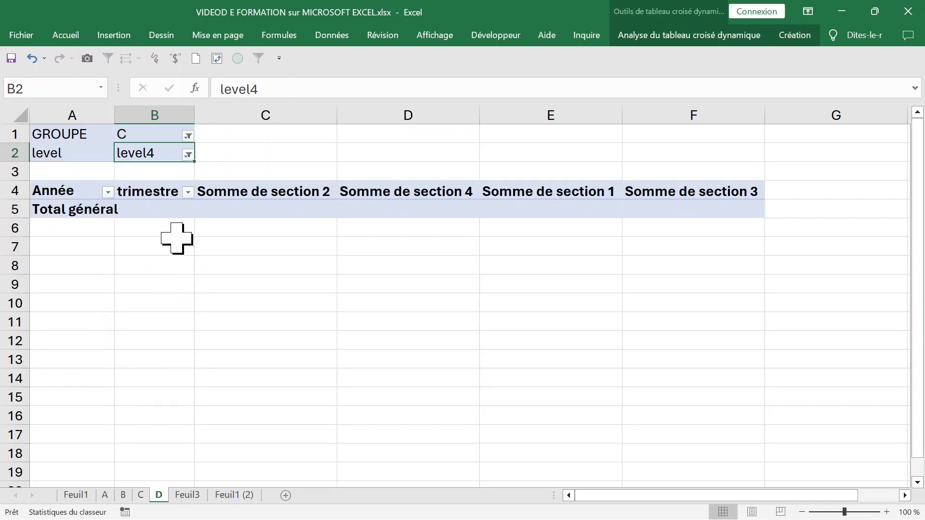
Set the GROUPE report filter to D, keeping level at level4.
click(188, 136)
click(37, 212)
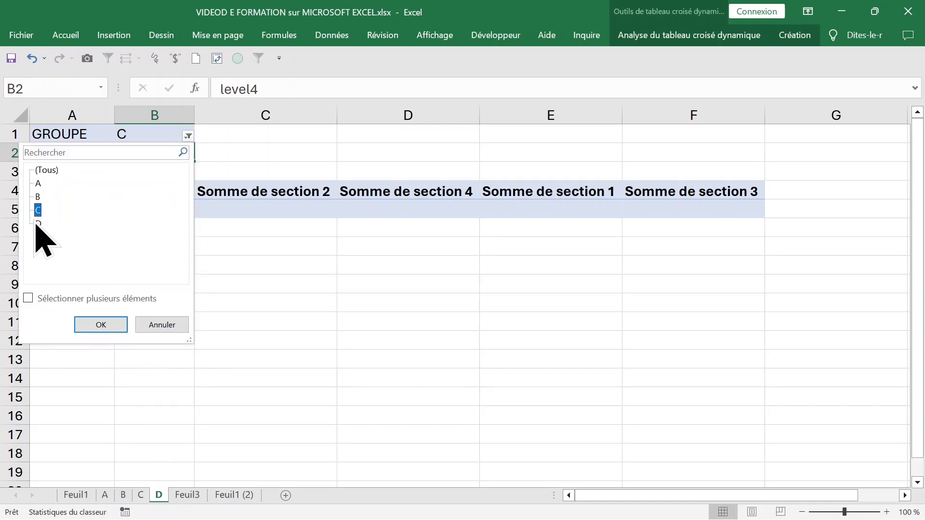
click(38, 224)
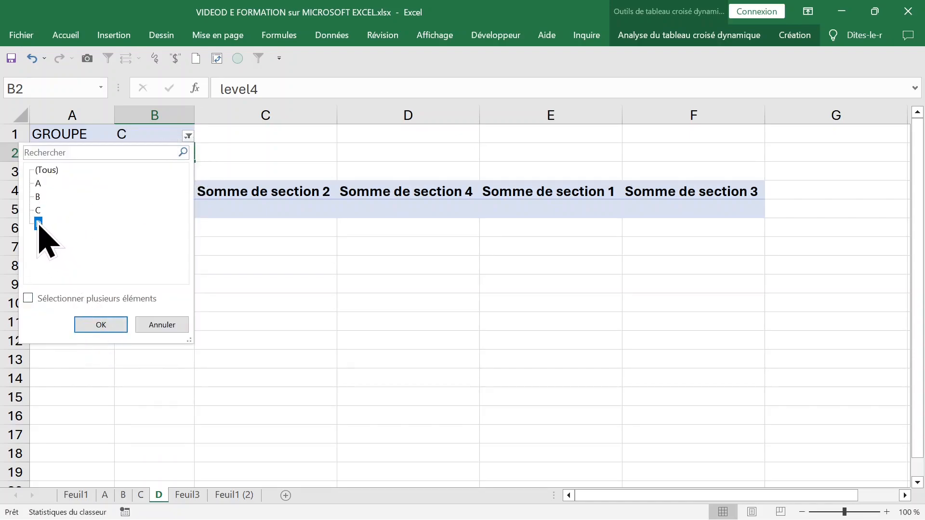
click(101, 324)
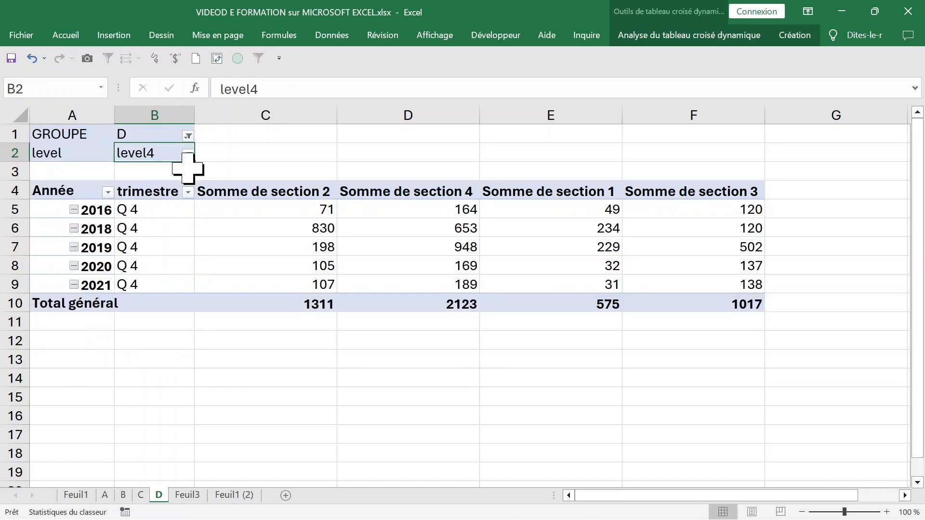
Reset both the GROUPE and level report filters to (Tous).
click(188, 136)
click(48, 171)
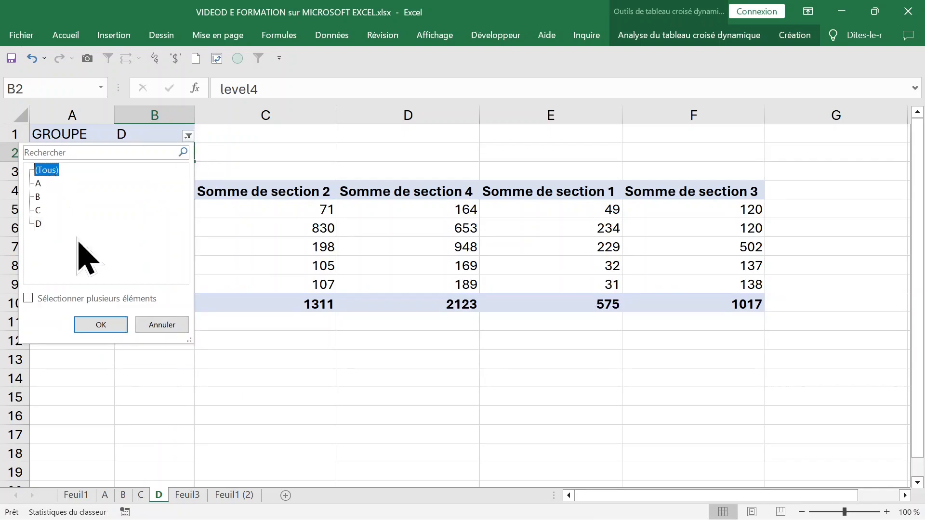
click(101, 324)
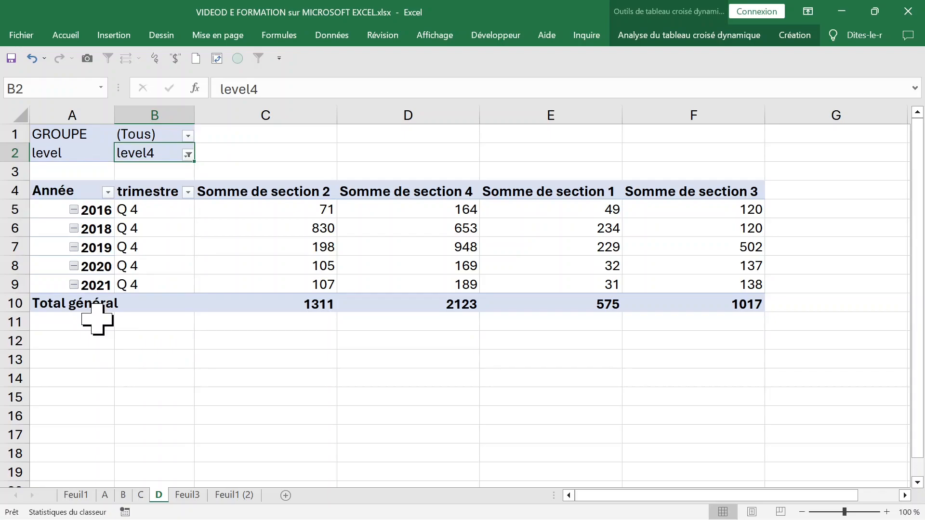
click(188, 155)
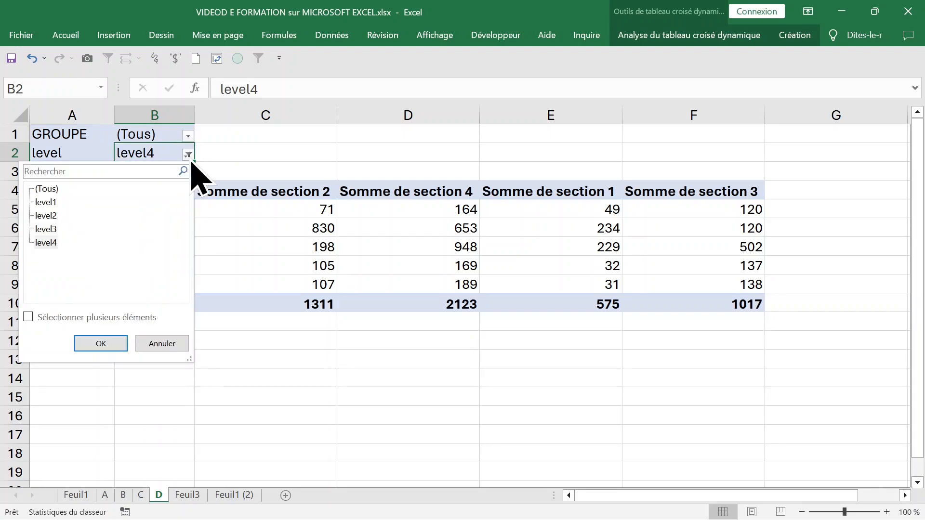
click(107, 345)
click(177, 295)
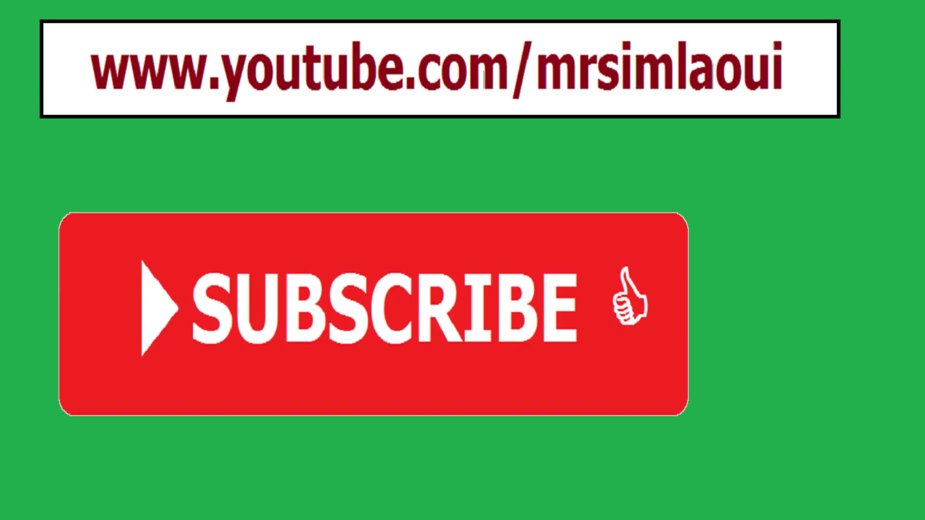
Change the summary calculation of the section 2 value field to Moyenne.
click(268, 192)
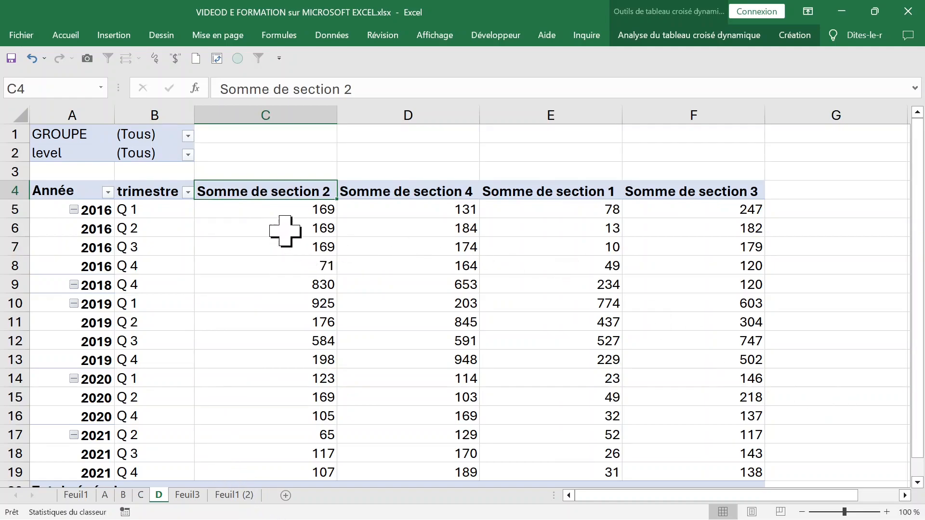
click(296, 212)
click(434, 231)
click(306, 208)
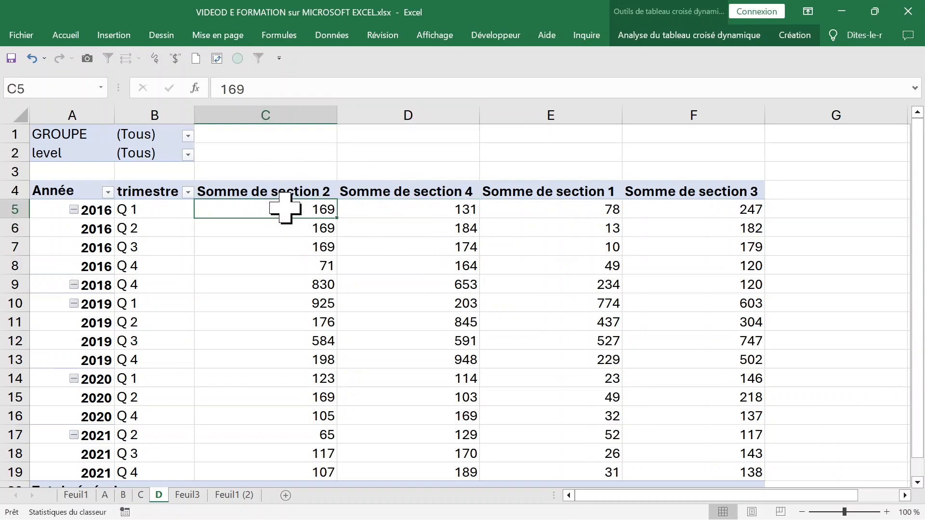
click(265, 191)
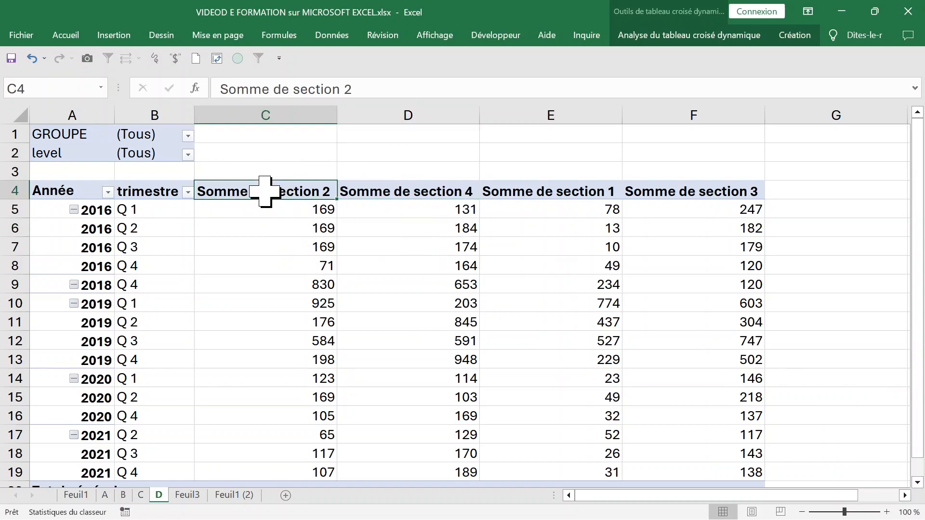
double_click(269, 191)
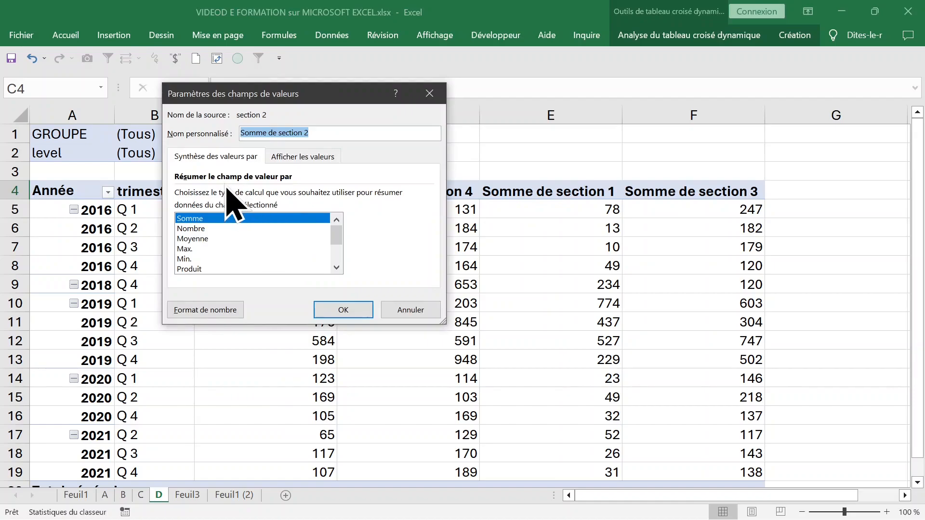
click(202, 239)
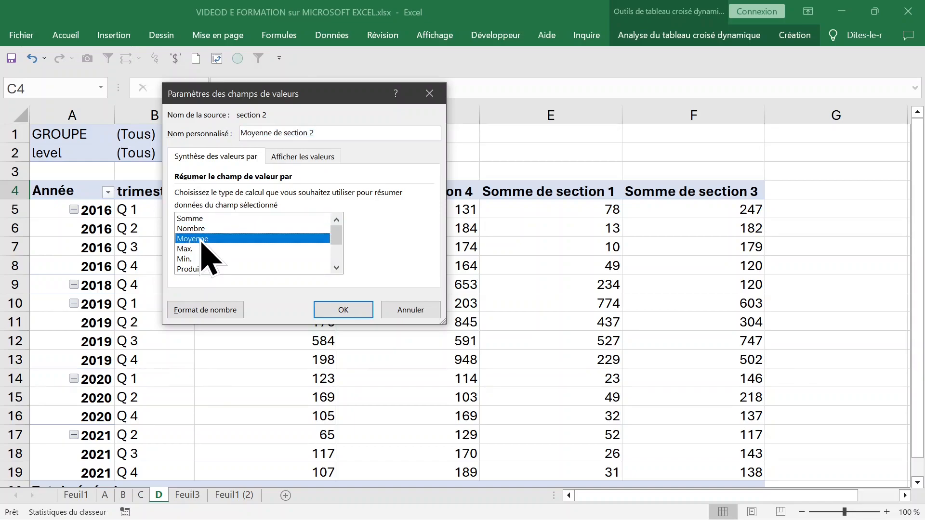
click(343, 310)
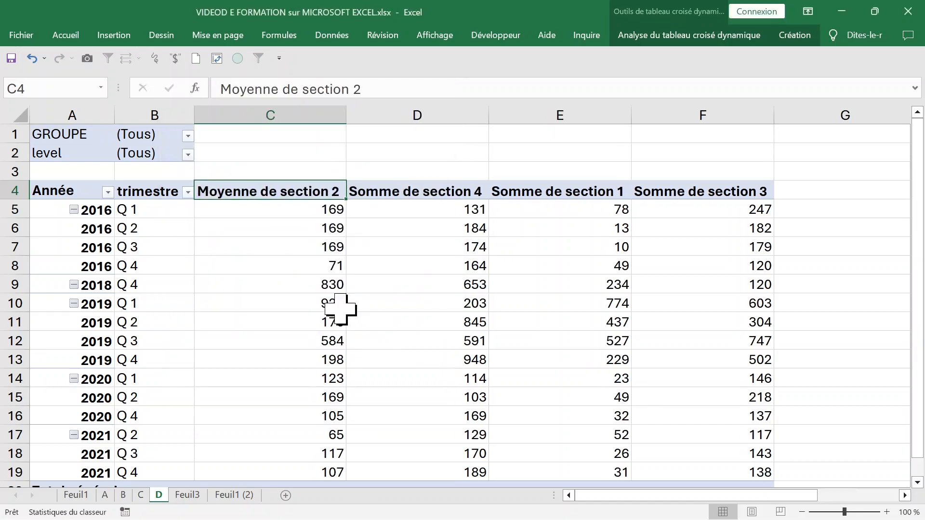
Try to format the 2016 Q1 value of section 2 as Nombre with 3 decimals.
click(296, 248)
click(269, 212)
right_click(278, 213)
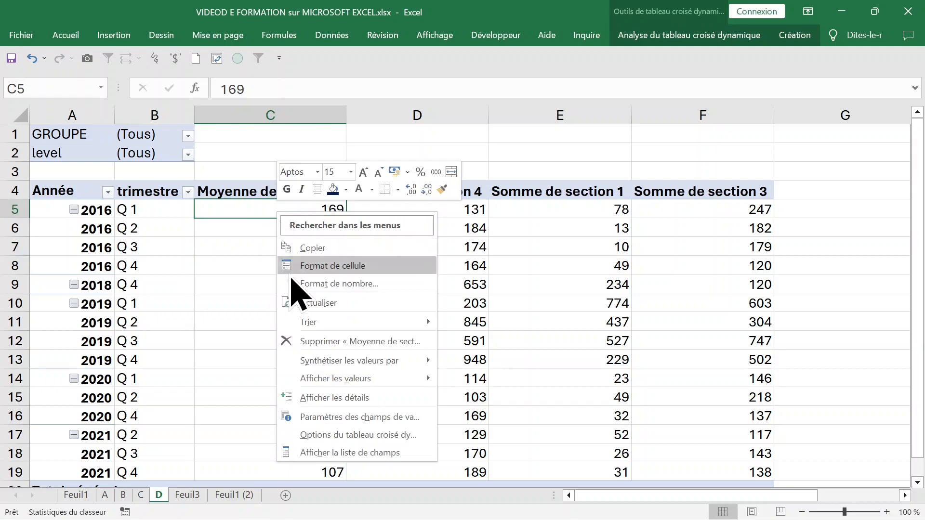
click(308, 265)
click(144, 164)
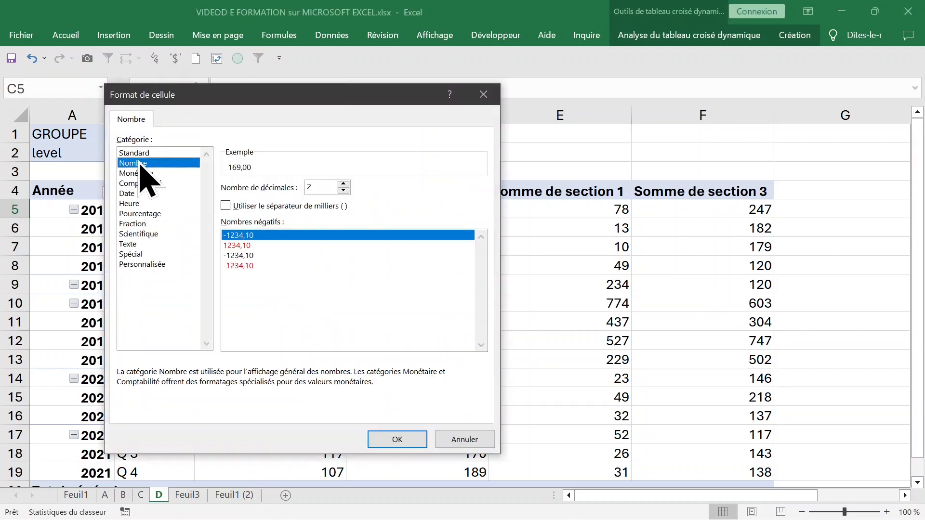
click(314, 186)
click(345, 184)
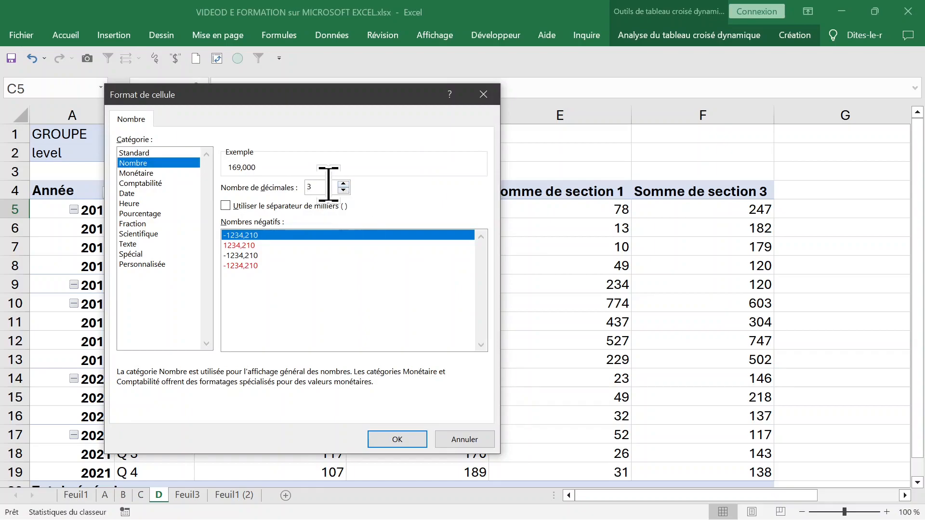
key(Return)
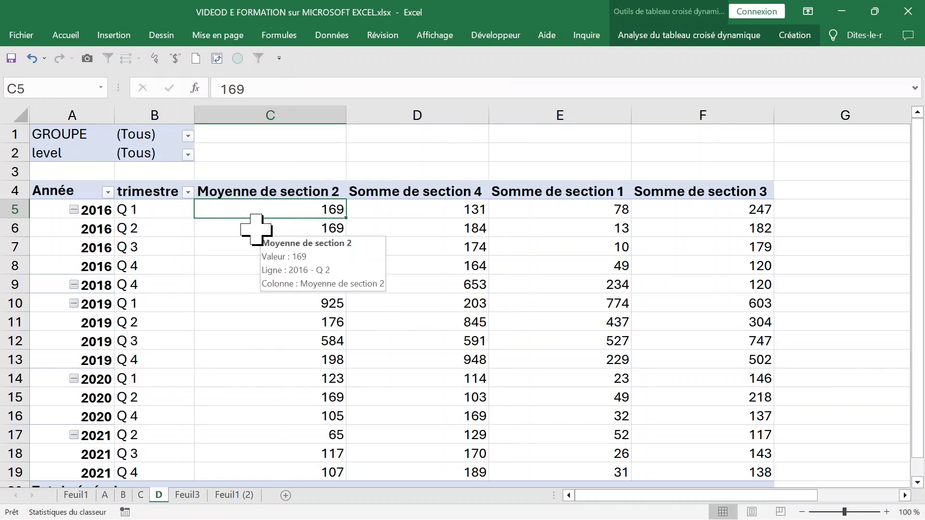
Apply the Nombre format with 2 decimals to all values of the section 4 field.
click(401, 213)
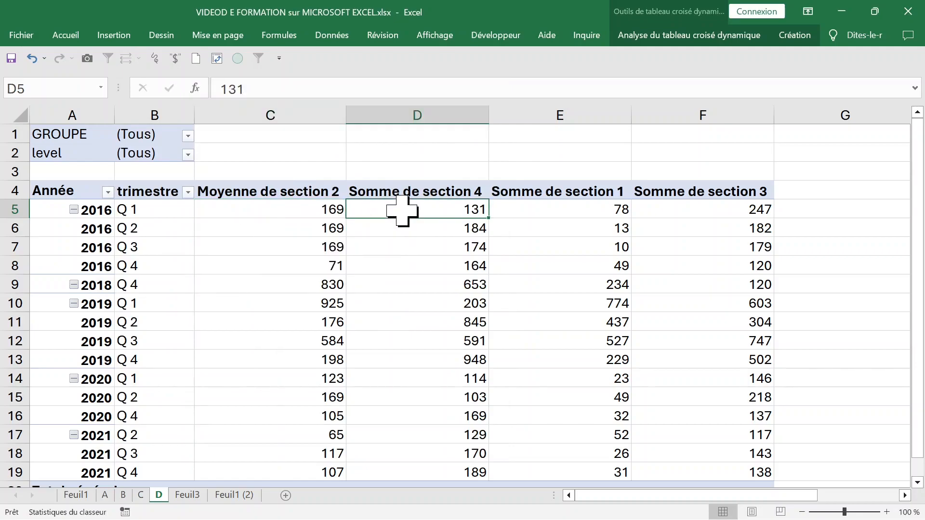
right_click(396, 209)
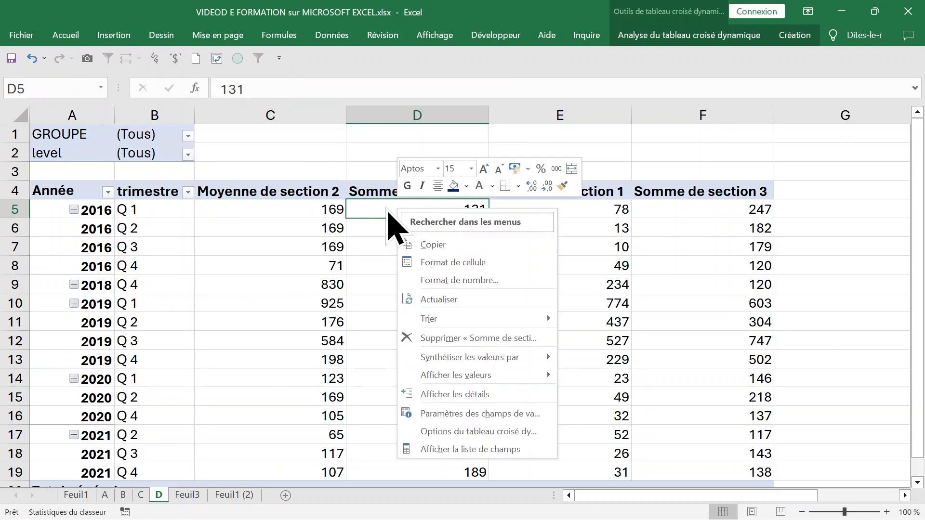
click(428, 276)
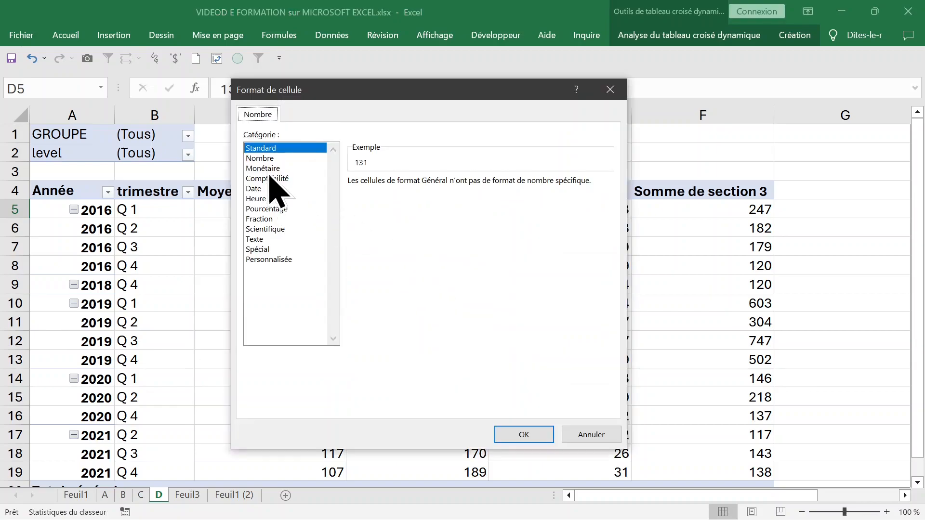
click(263, 160)
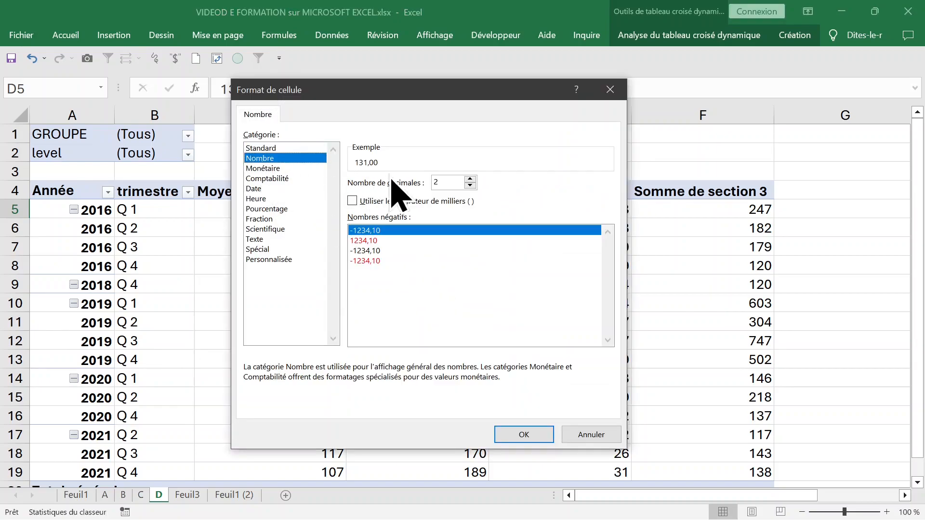
click(362, 206)
click(530, 436)
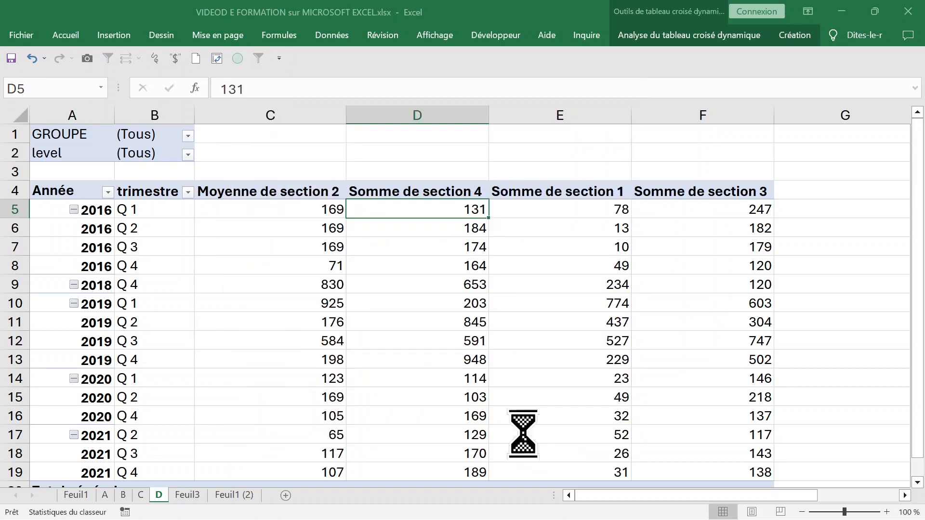
Apply the Nombre format with 2 decimals to the section 2 average values.
click(303, 208)
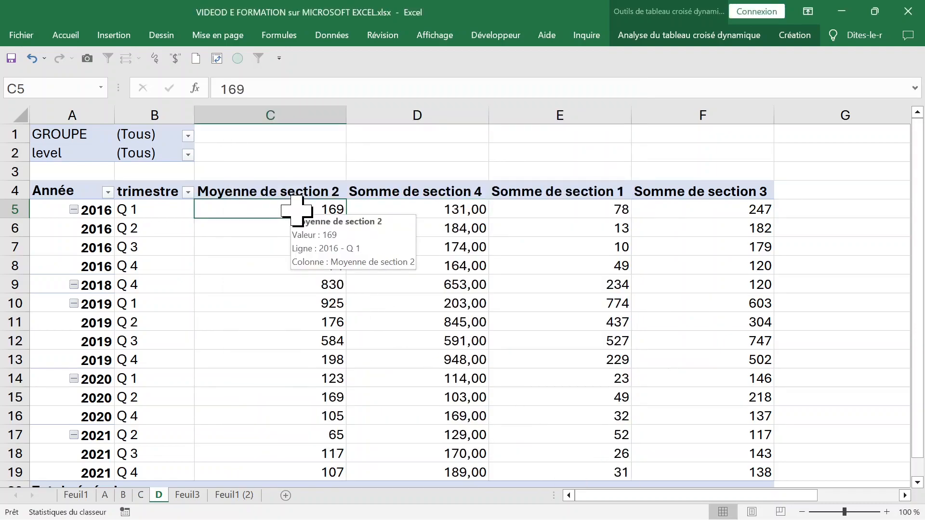
right_click(284, 211)
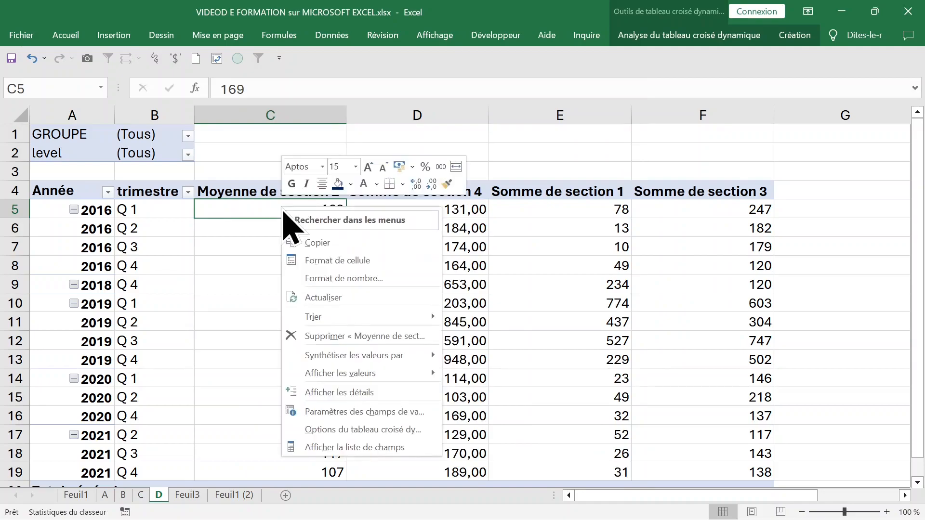
click(309, 260)
click(144, 165)
click(144, 155)
click(343, 176)
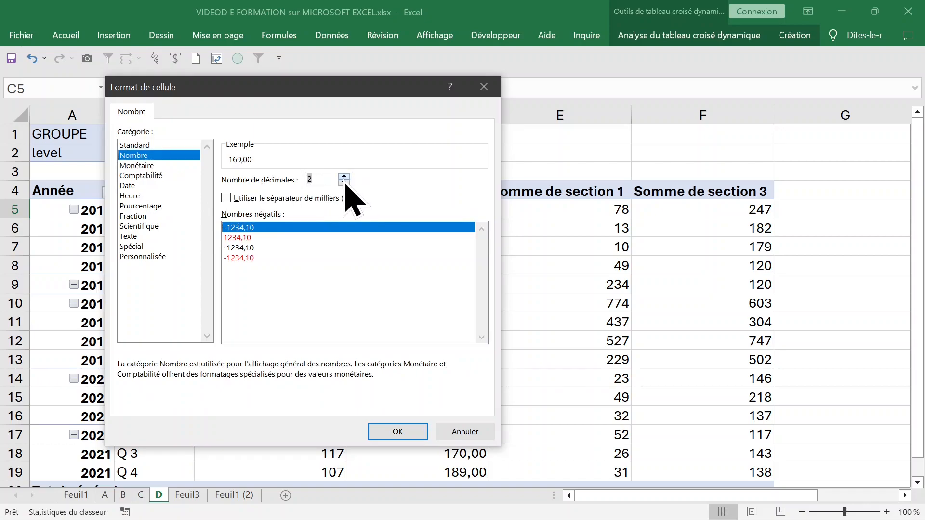
click(399, 432)
click(563, 213)
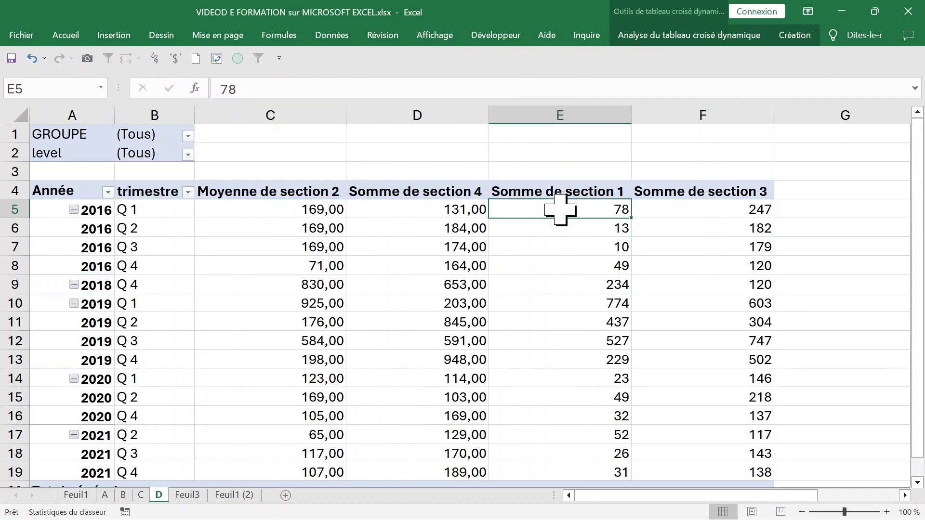
right_click(558, 215)
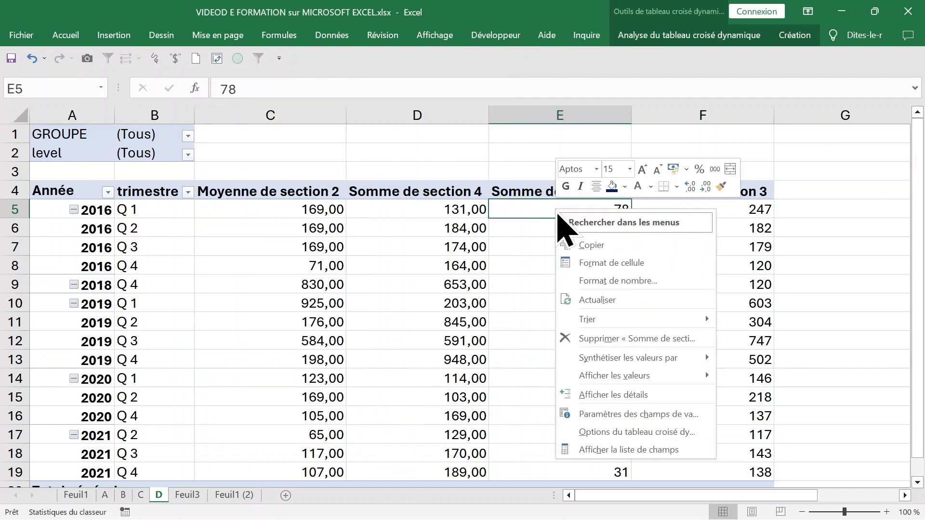
click(596, 284)
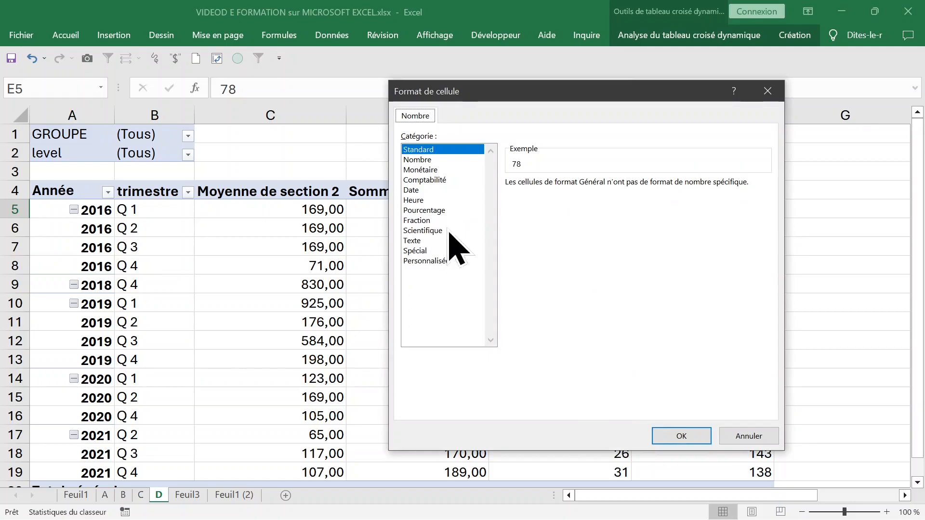
click(753, 437)
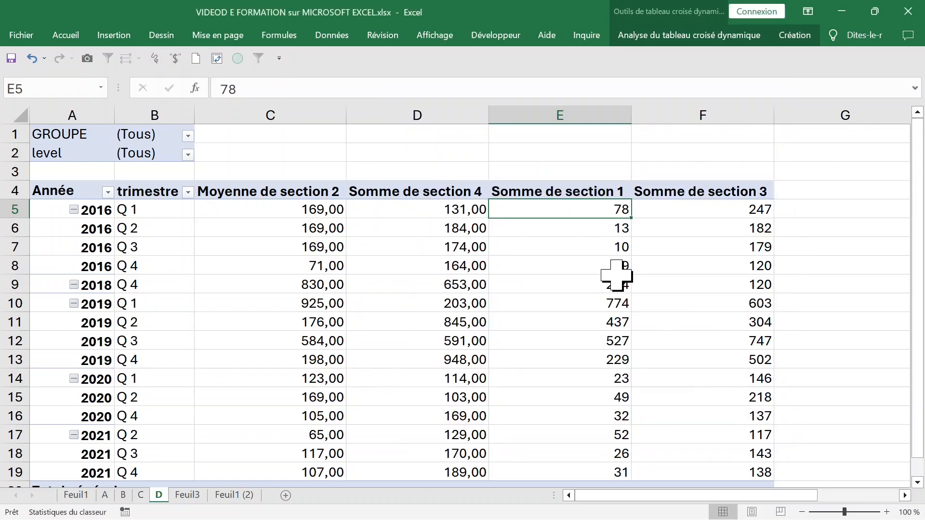
Change the section 1 field's calculation to Moyenne and give it the Nombre format with 2 decimals.
click(576, 192)
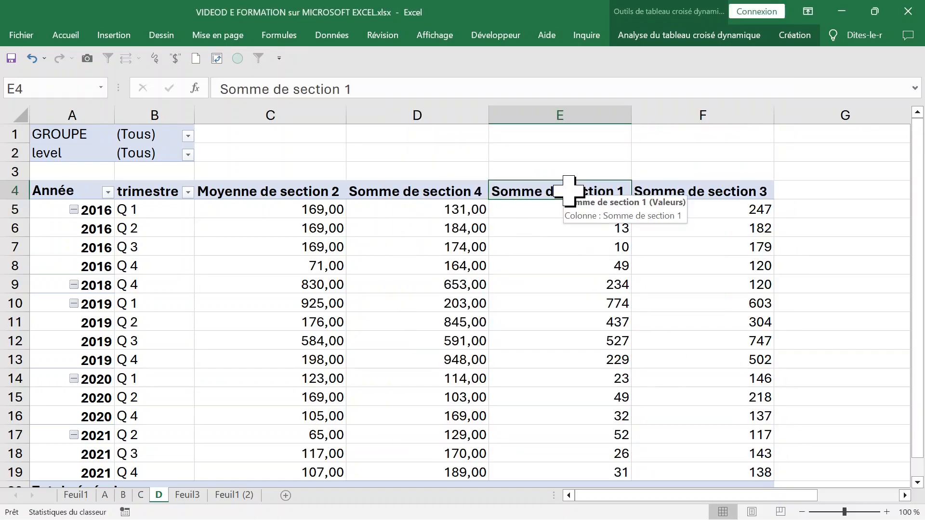
double_click(569, 192)
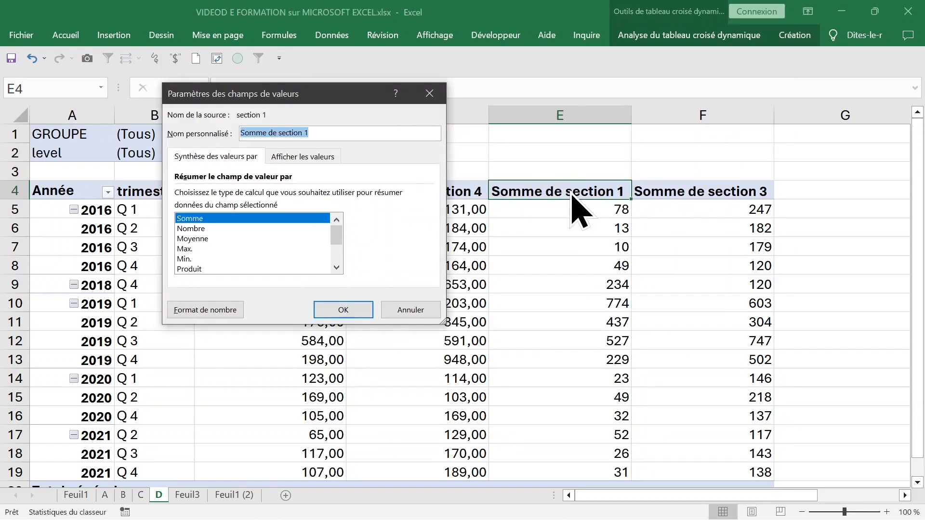
click(190, 238)
click(207, 310)
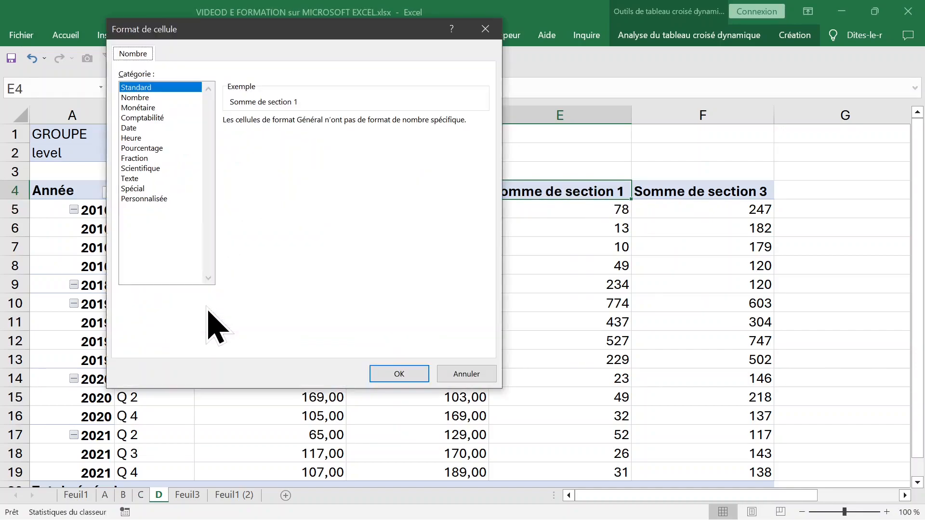
click(139, 97)
click(320, 120)
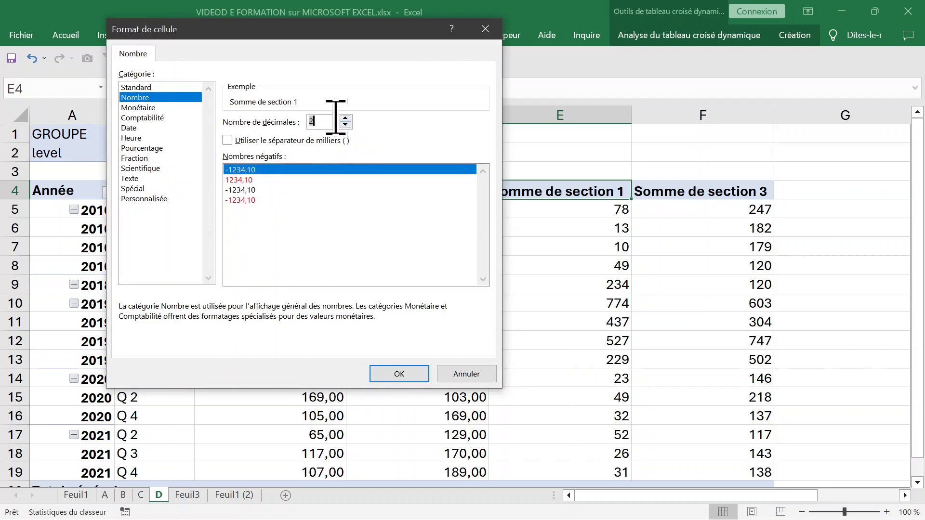
click(400, 379)
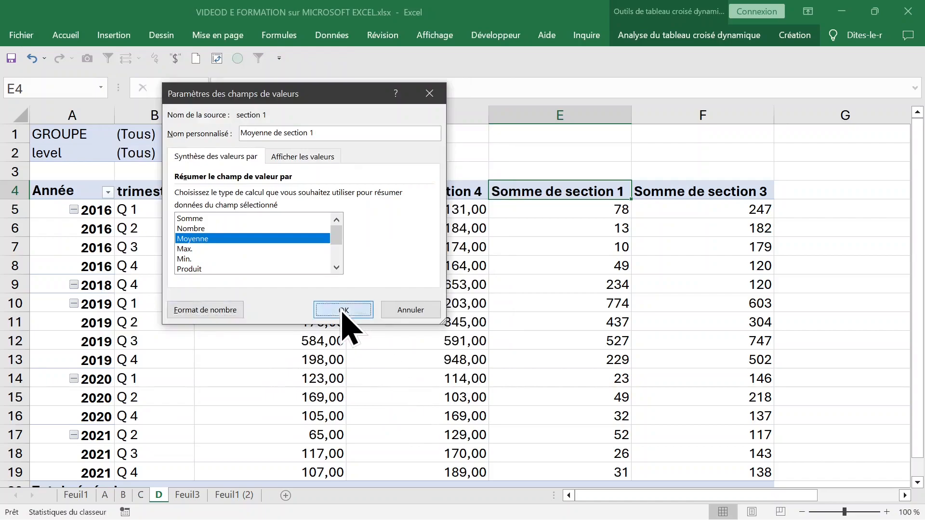
click(341, 310)
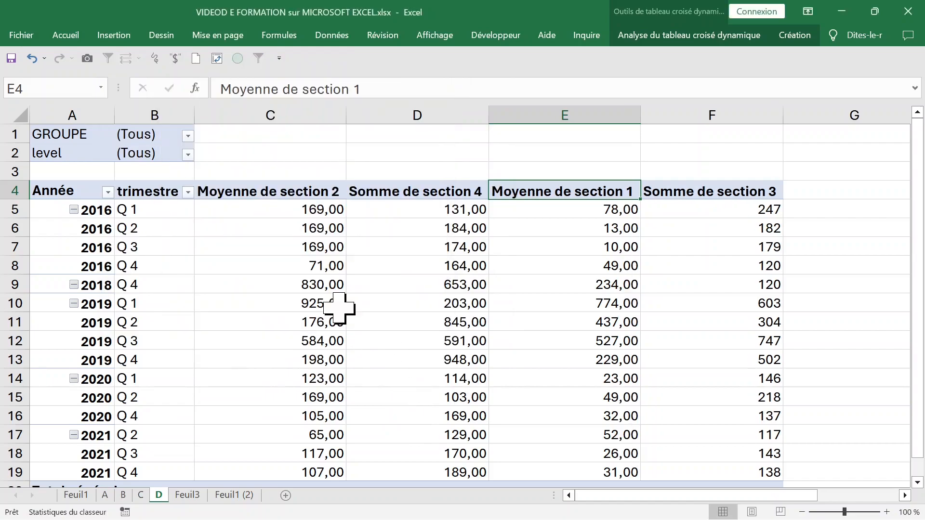
Change the section 4 field's calculation to Moyenne.
click(434, 197)
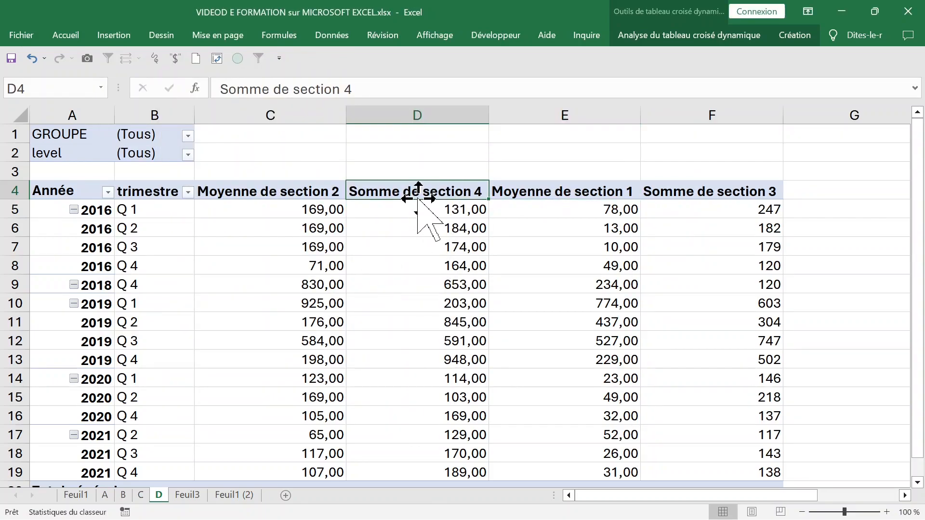
double_click(414, 192)
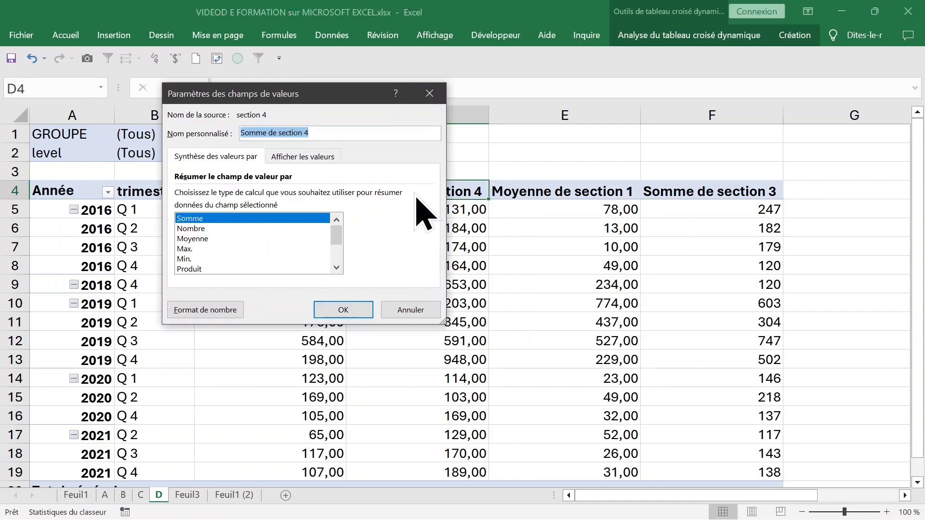
click(198, 239)
click(328, 310)
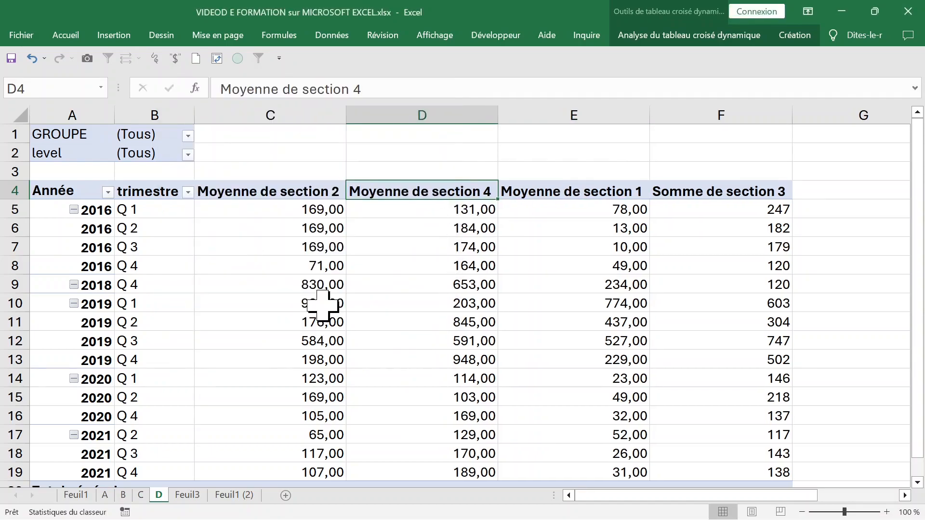
Reapply the Moyenne calculation and the Nombre format to the section 4 field through its value field settings.
click(717, 192)
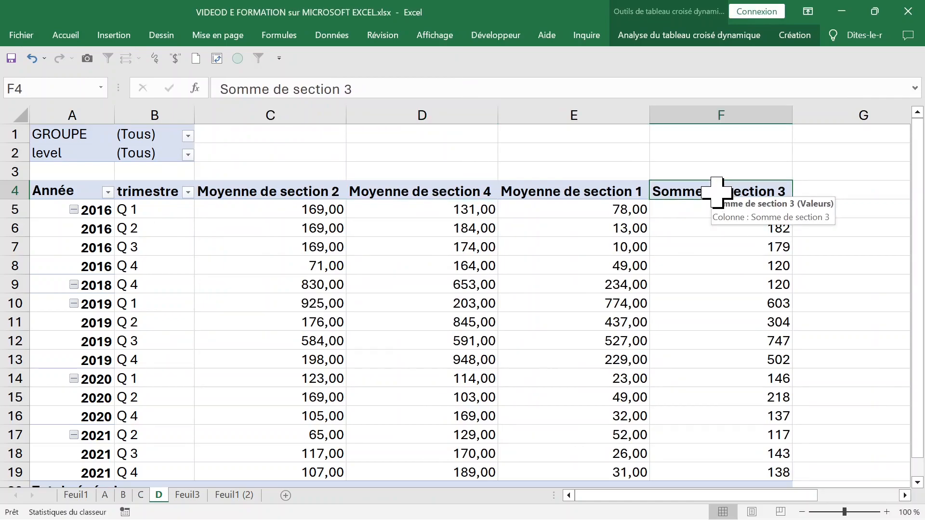
click(689, 35)
click(690, 72)
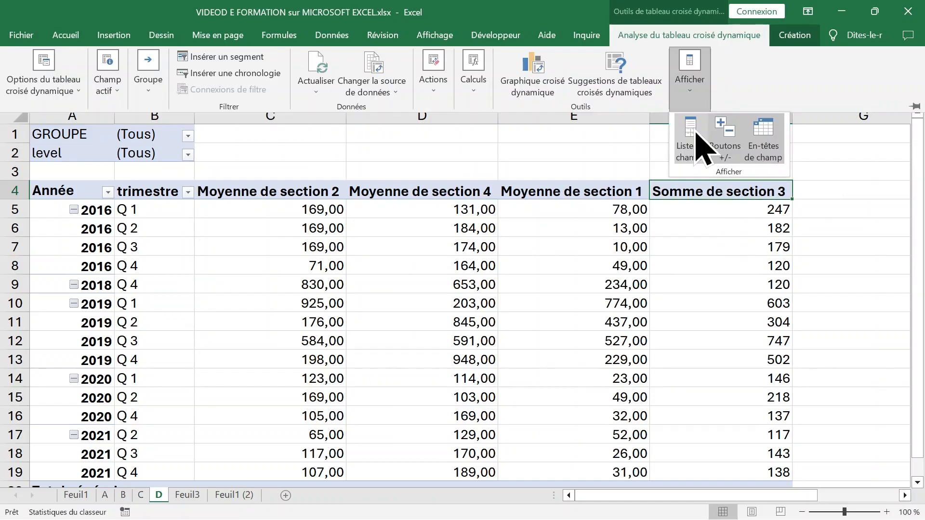
click(696, 137)
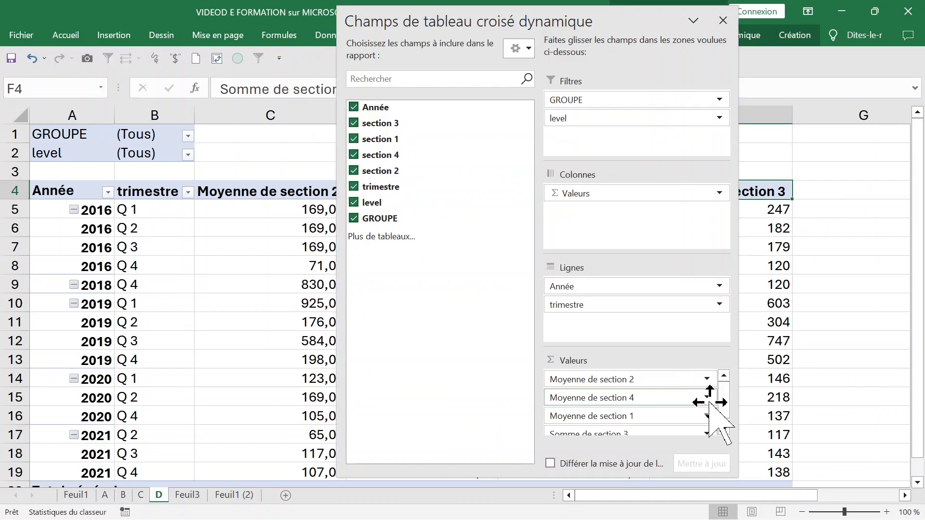
click(708, 403)
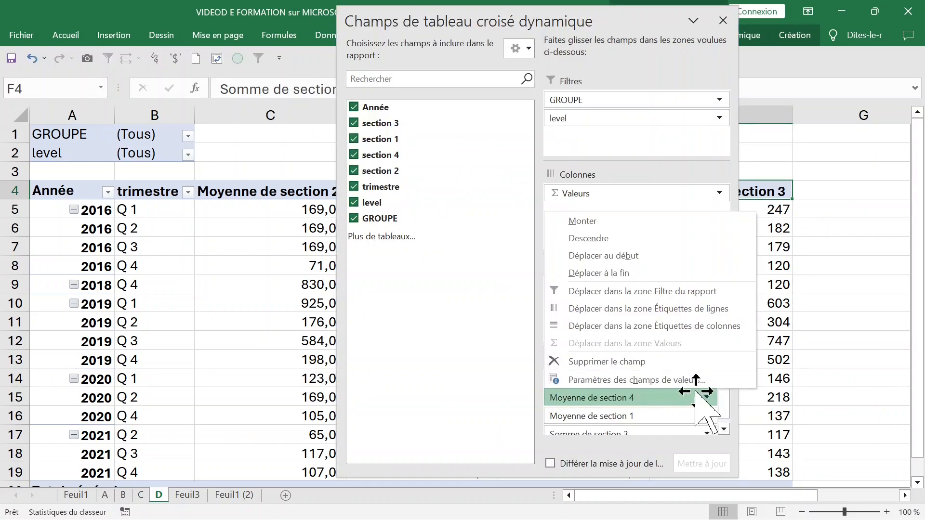
click(666, 383)
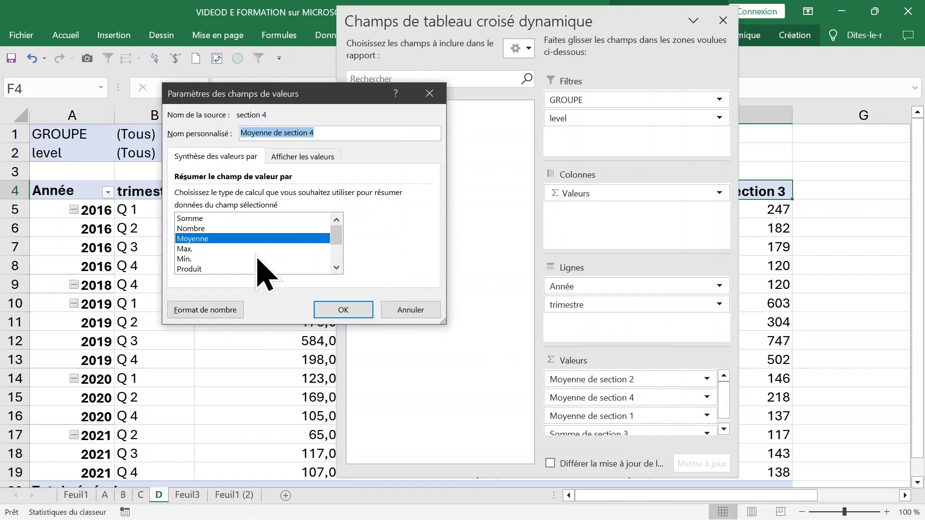
click(200, 240)
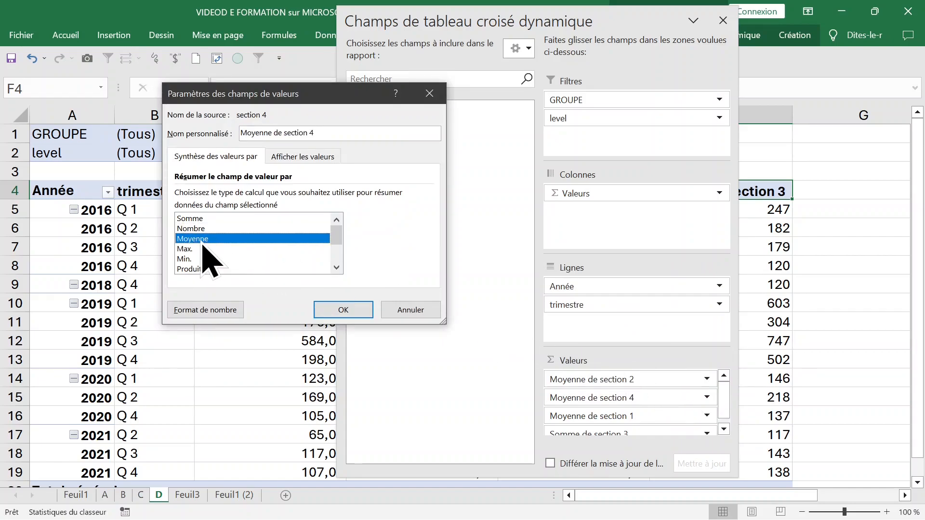
click(203, 311)
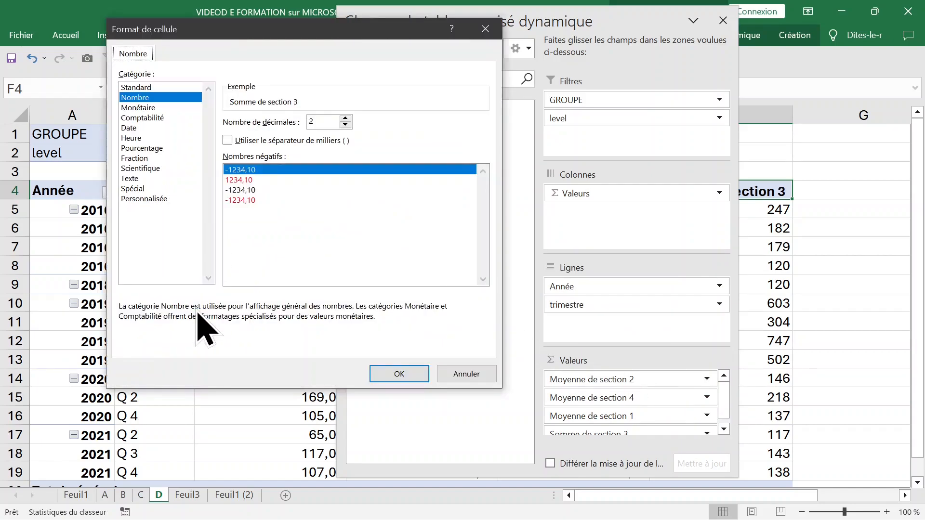
click(144, 107)
click(140, 97)
click(318, 121)
key(BackSpace)
text(0)
click(401, 375)
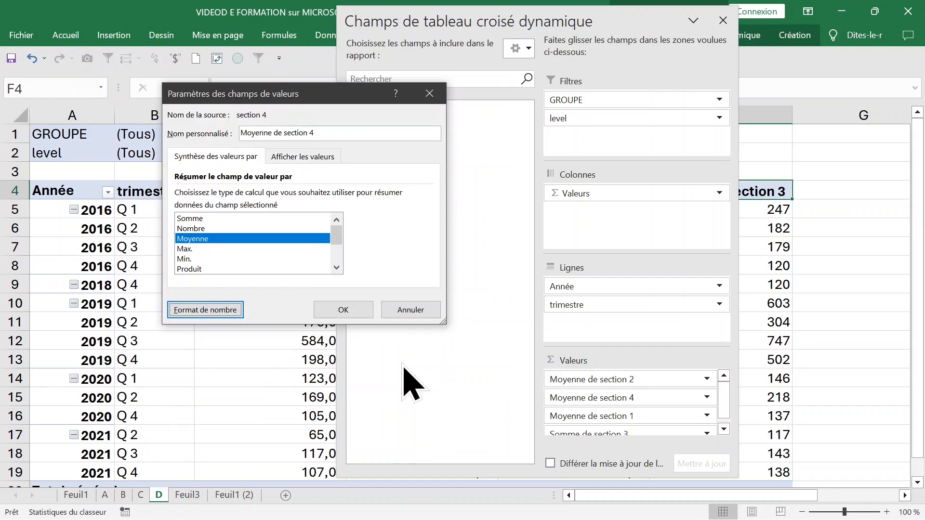
click(343, 310)
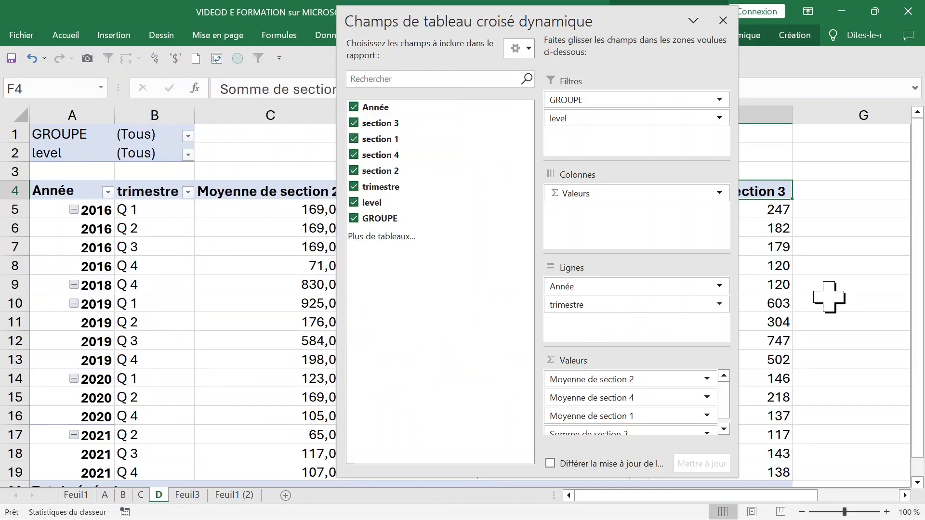
click(829, 297)
click(697, 329)
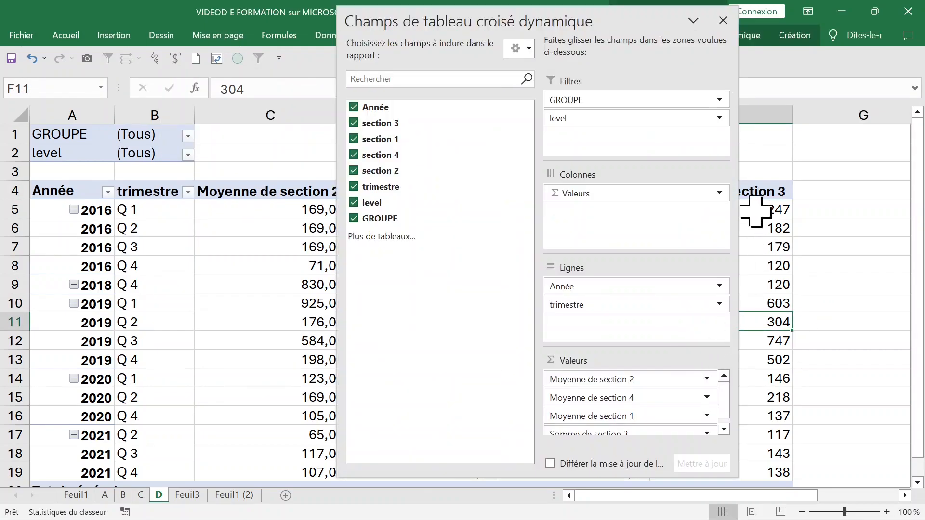
click(574, 209)
click(492, 208)
click(737, 206)
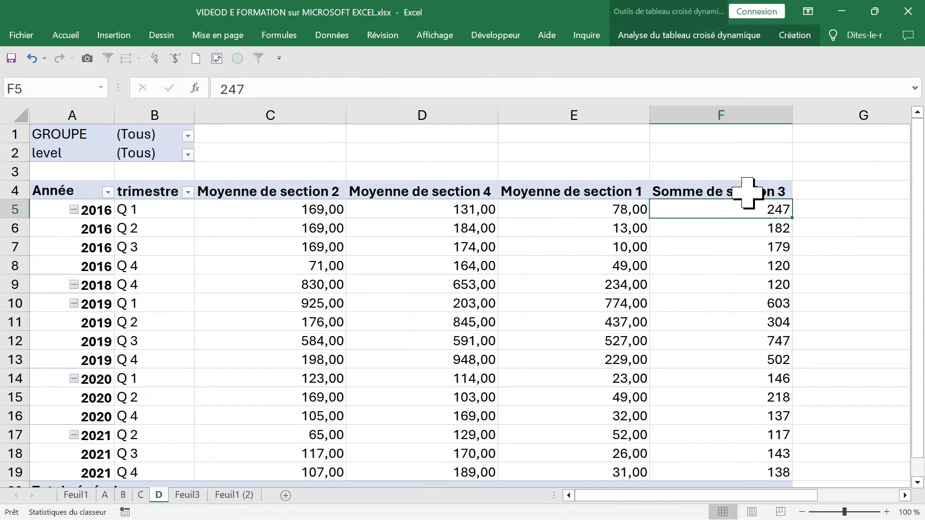
Change the section 3 field's calculation to Moyenne and give it the Nombre format with 2 decimals.
click(733, 191)
click(722, 37)
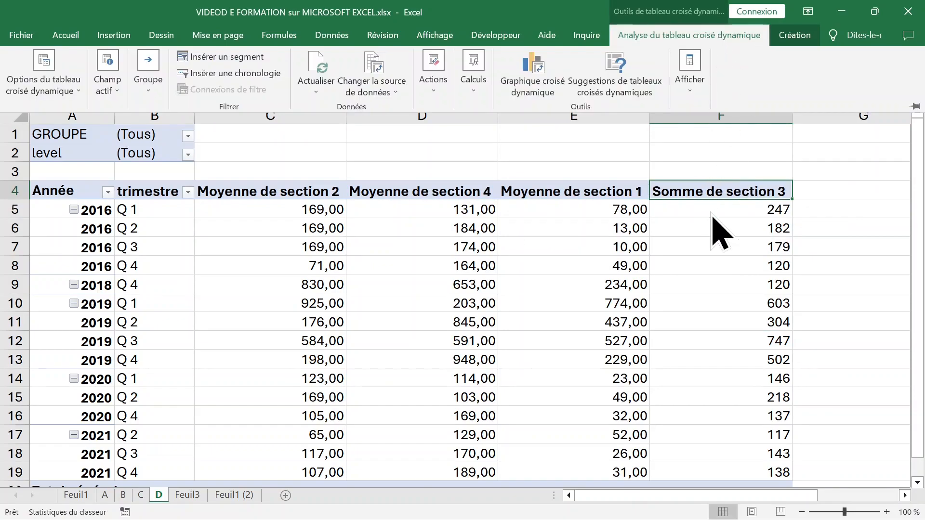
click(697, 89)
click(696, 145)
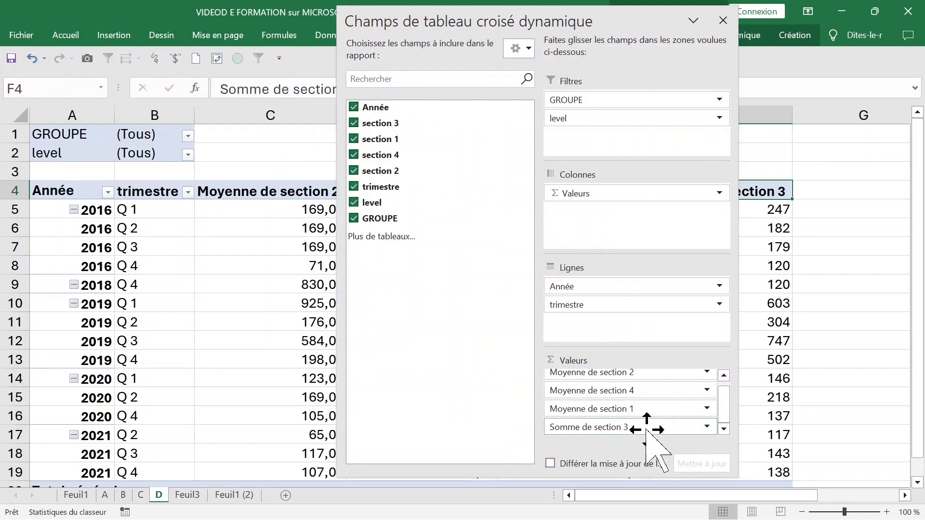
click(707, 427)
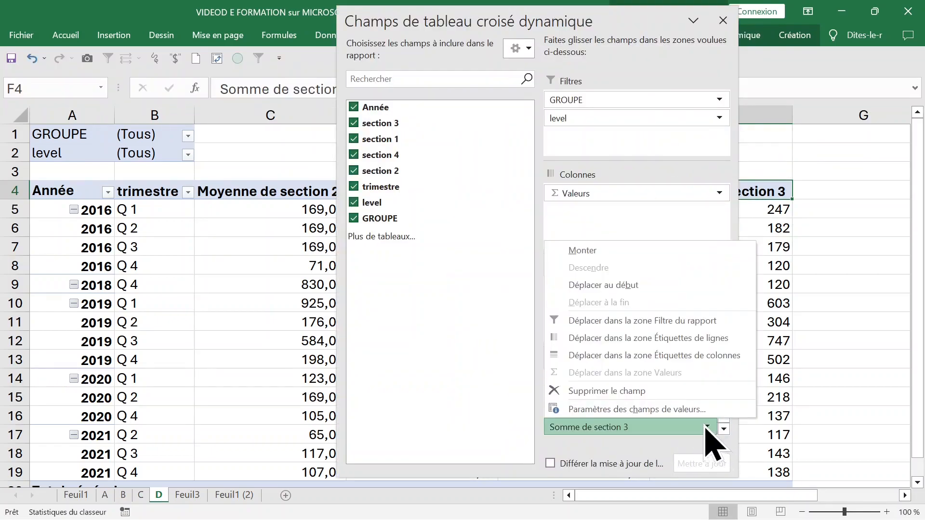
click(665, 409)
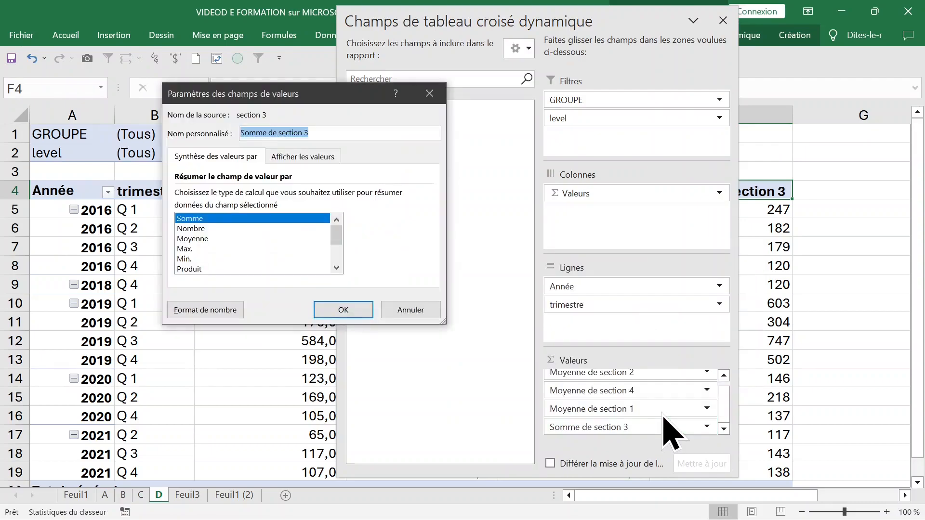
click(193, 239)
click(209, 310)
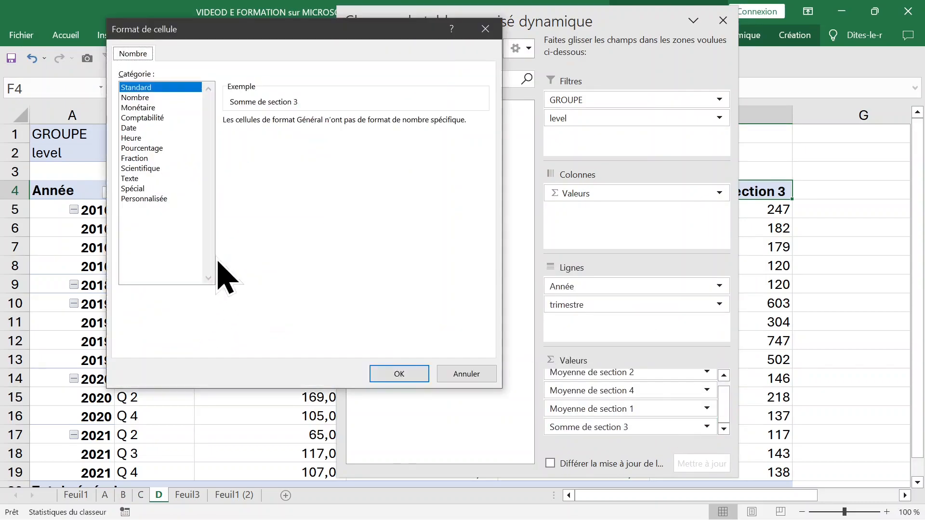
click(139, 98)
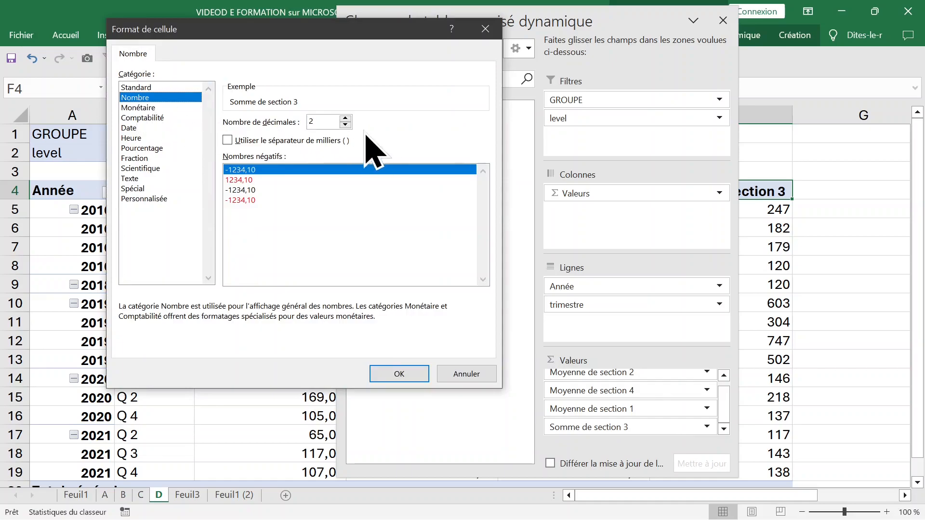
click(409, 379)
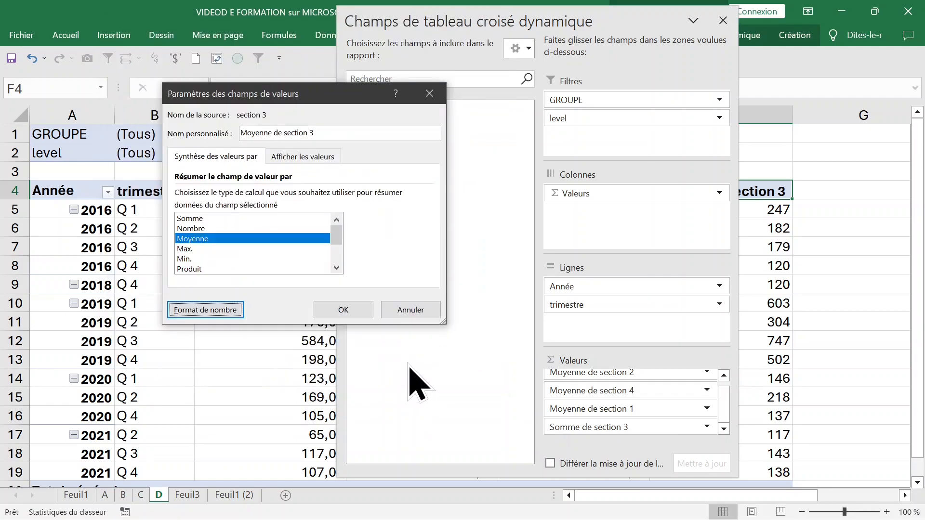
click(337, 310)
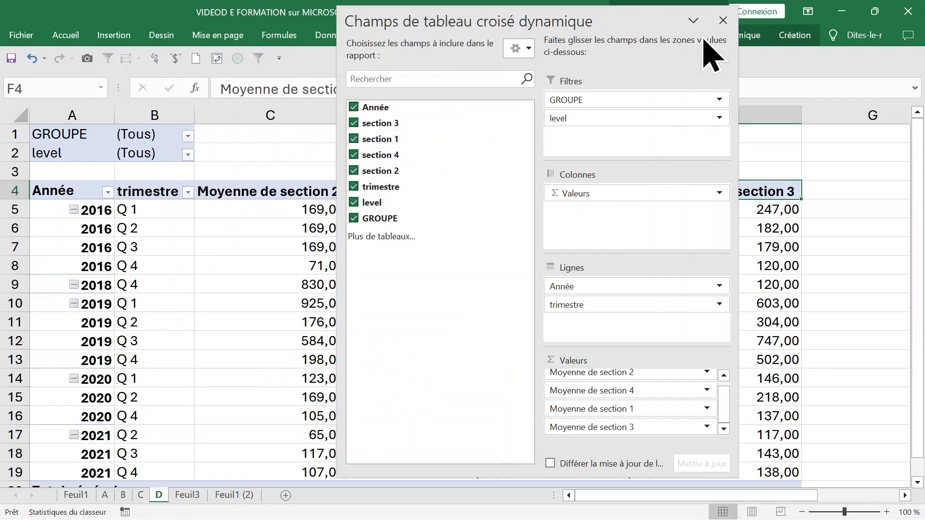
click(723, 20)
click(581, 218)
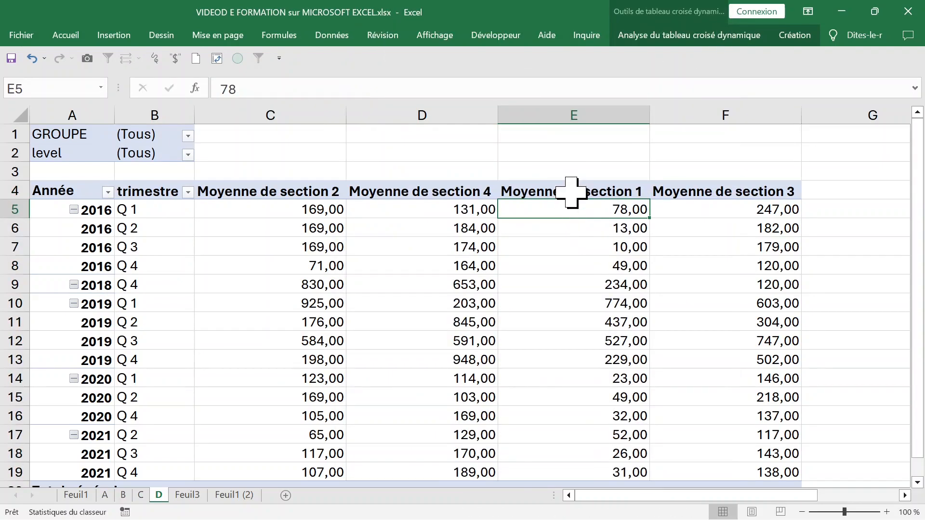
click(435, 241)
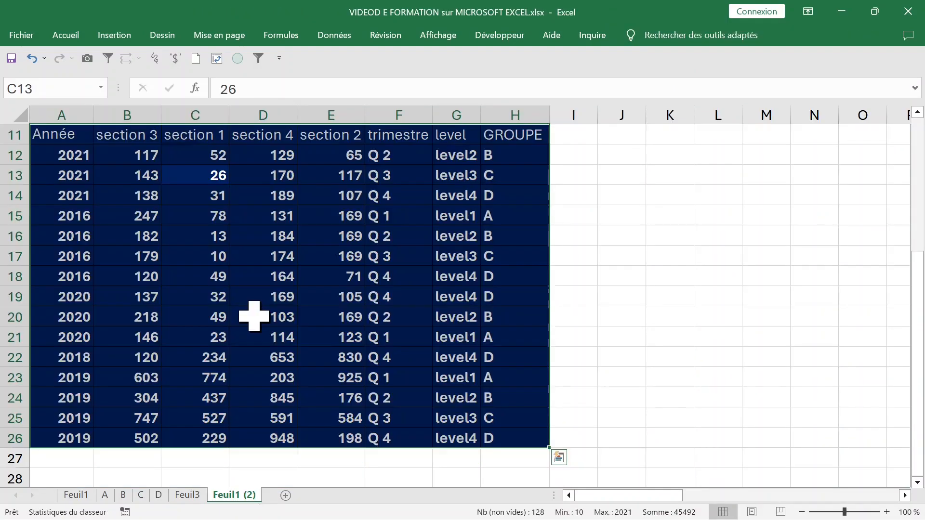
Create a pivot table on a new worksheet from the range $A$11:$H$26 of sheet Feuil1 (2).
click(257, 315)
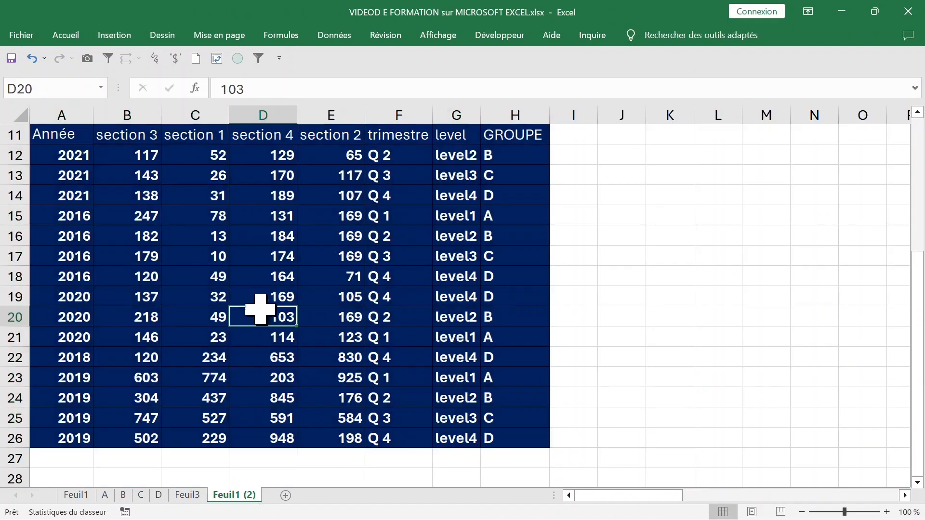
click(126, 39)
click(41, 81)
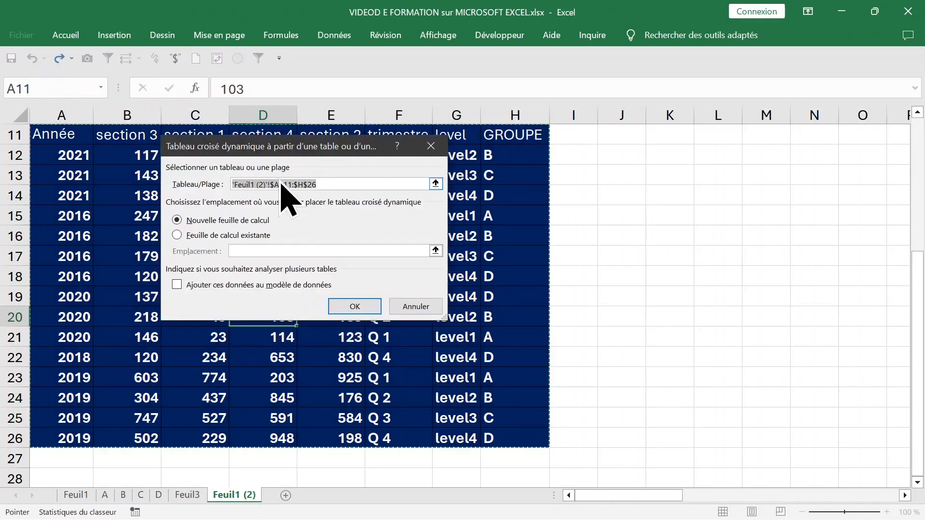
click(354, 309)
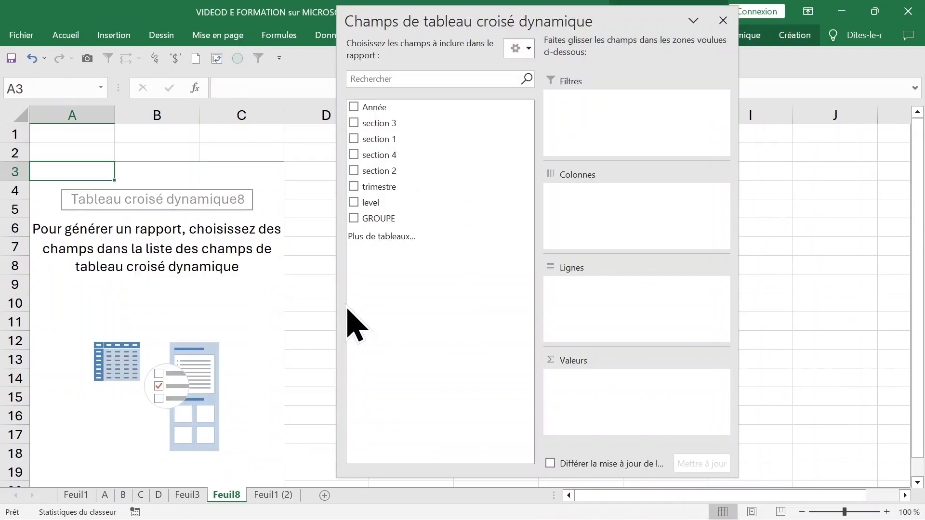
Place Année in the rows and section 3 in the values of the new pivot table.
click(358, 110)
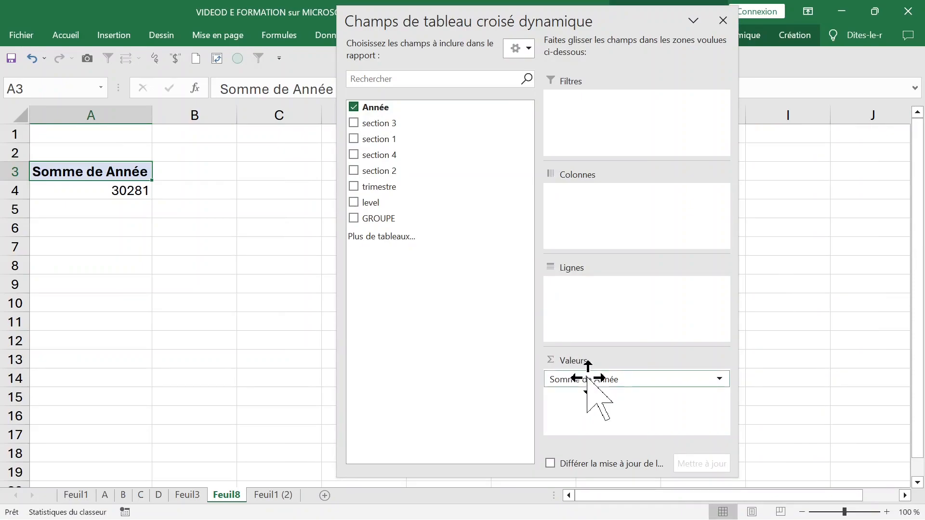
click(588, 379)
drag(587, 378, 590, 311)
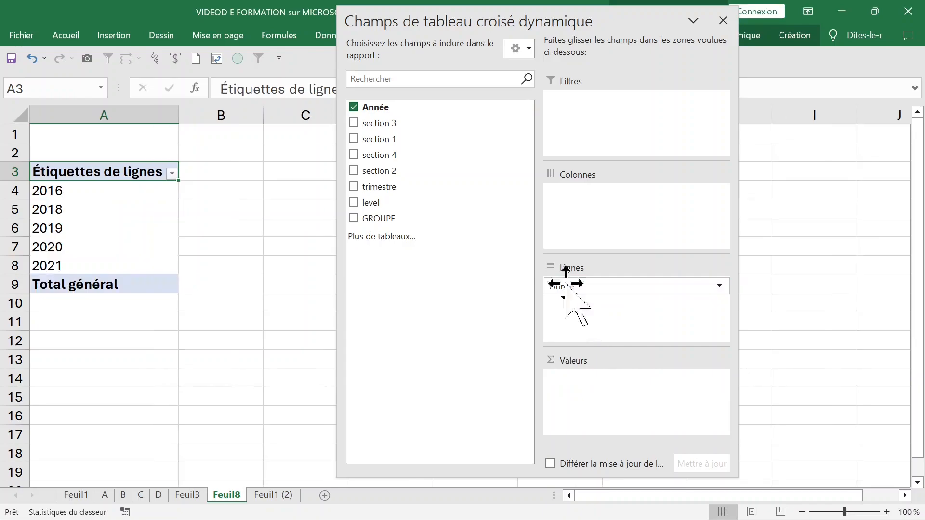
drag(388, 124, 643, 422)
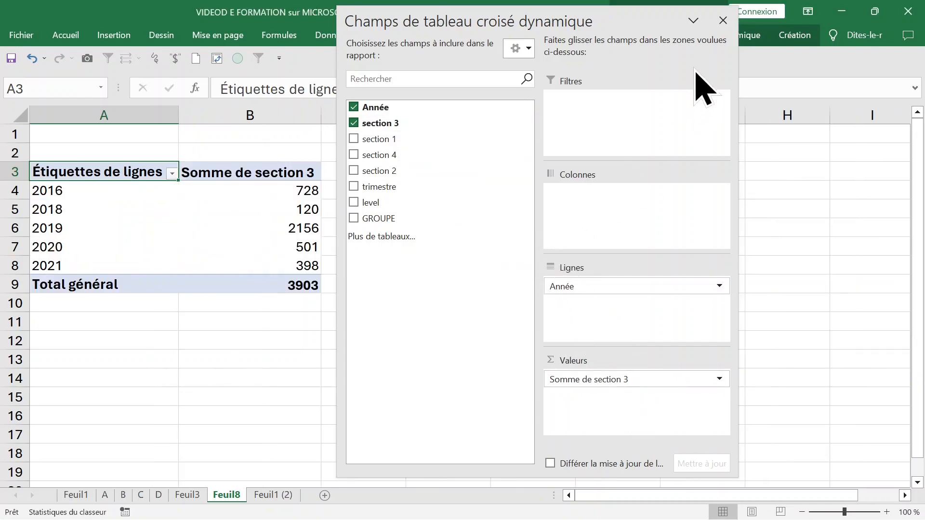
click(723, 20)
Change the section 3 field's calculation from a sum to Max.
click(277, 171)
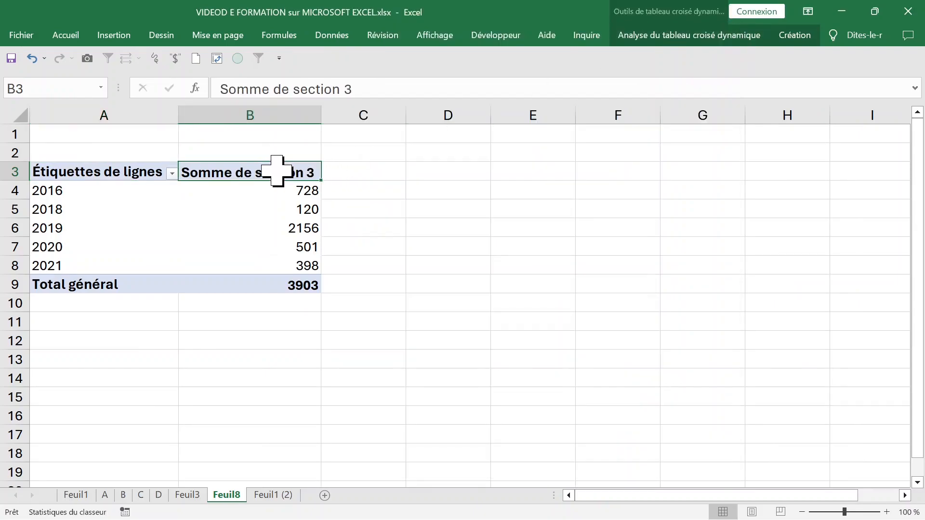
double_click(273, 172)
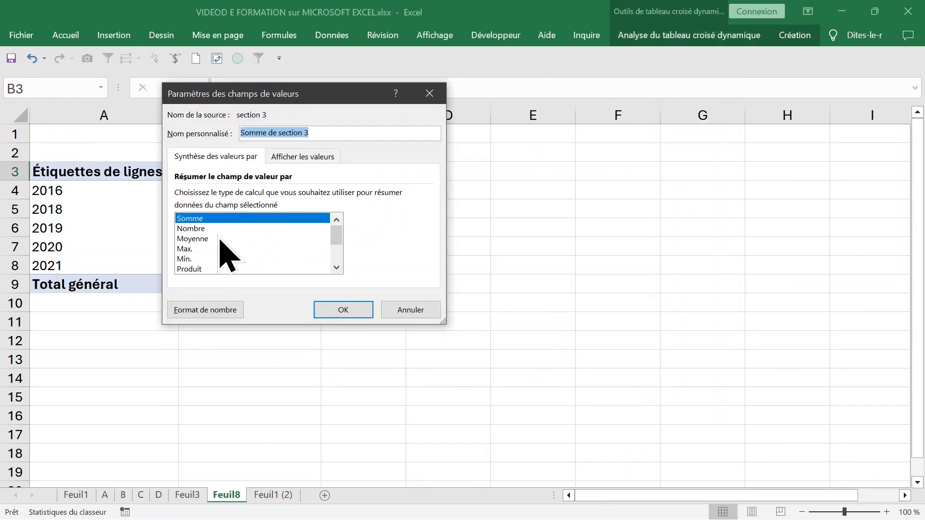
click(185, 249)
click(352, 313)
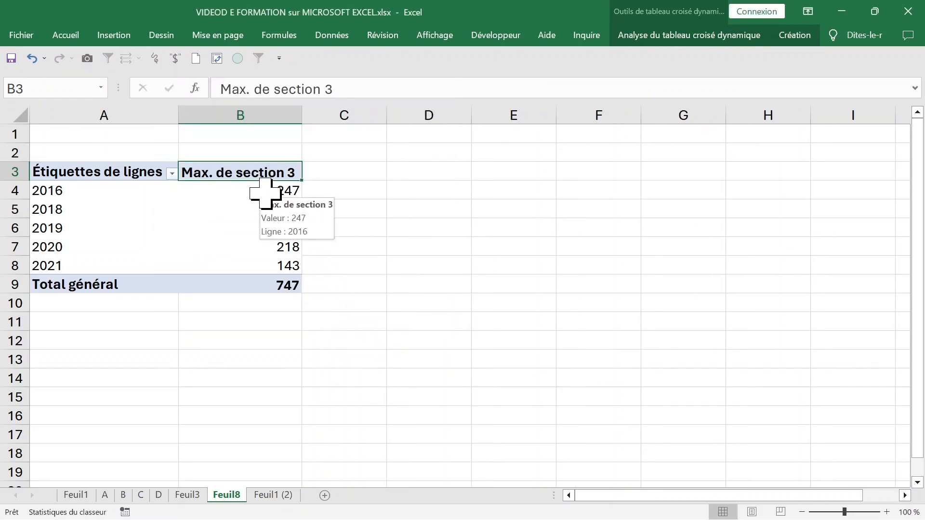
Add the section 1, section 4 and section 2 fields to the values of the pivot table on Feuil8.
click(243, 191)
right_click(244, 192)
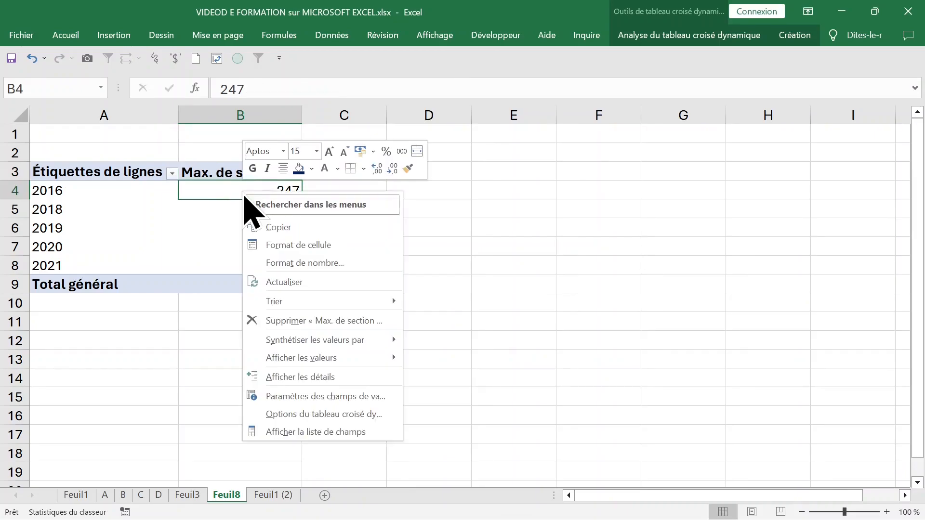
click(325, 430)
click(355, 139)
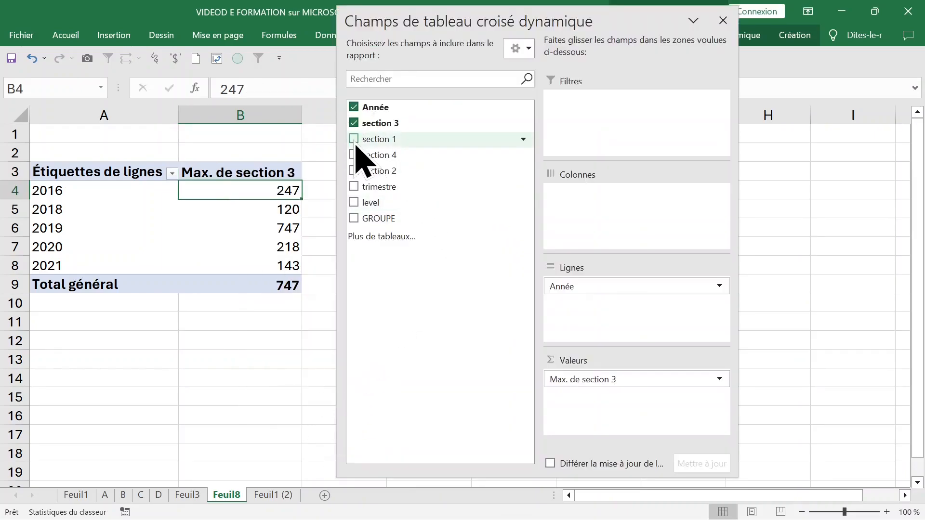
click(355, 156)
click(355, 171)
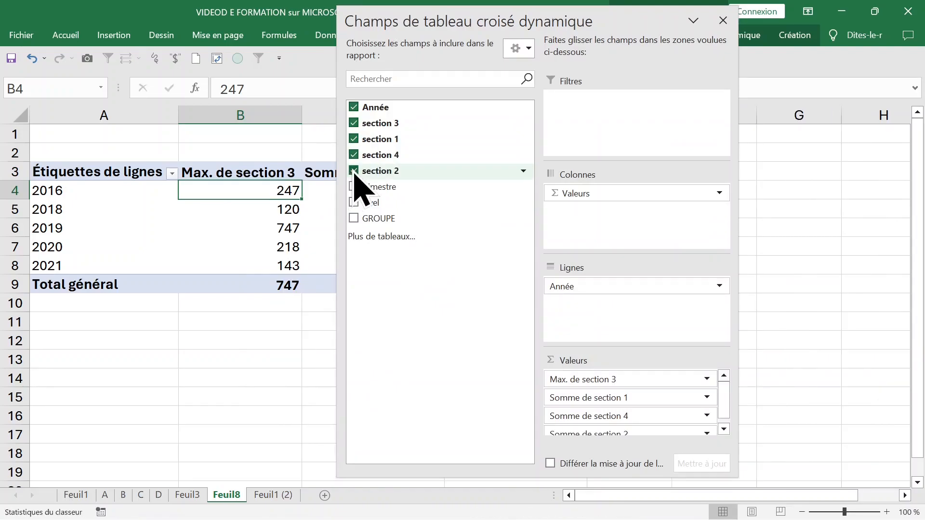
click(723, 21)
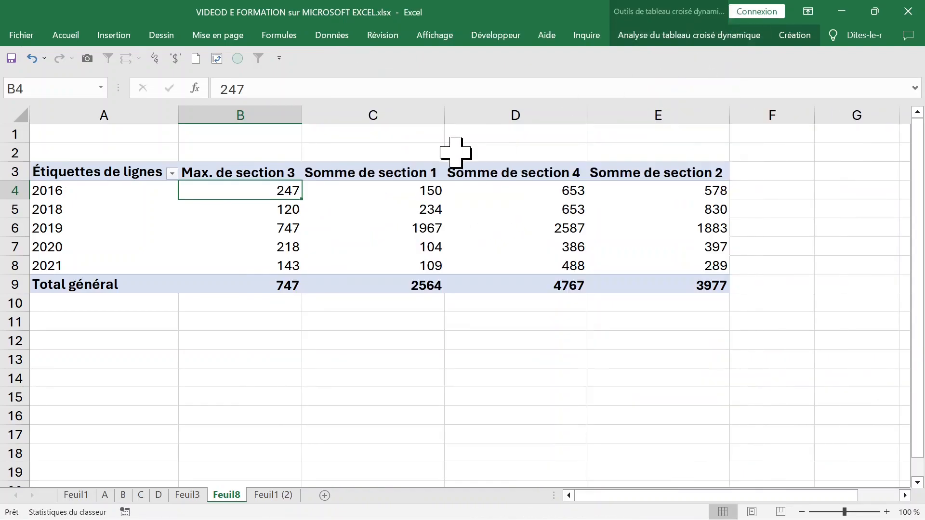
Change the section 1 field's calculation from a sum to Max.
click(394, 159)
click(383, 171)
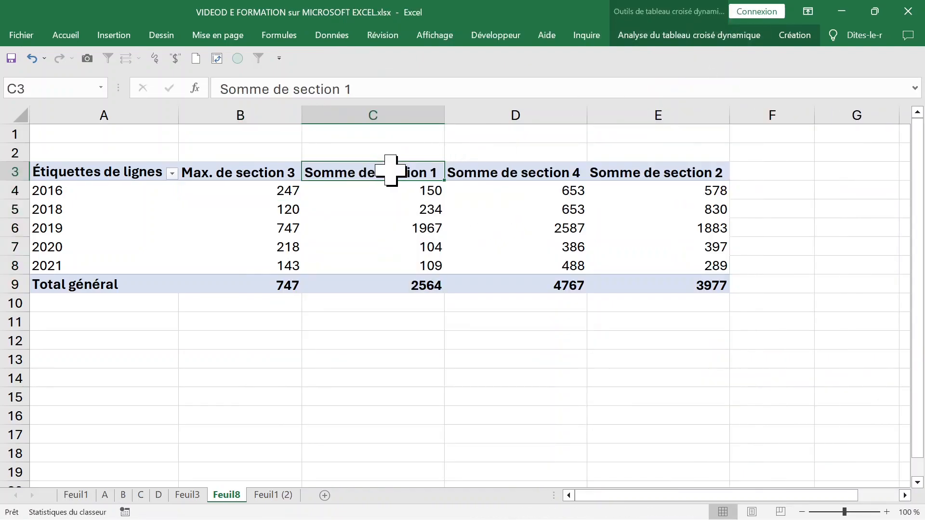
double_click(388, 173)
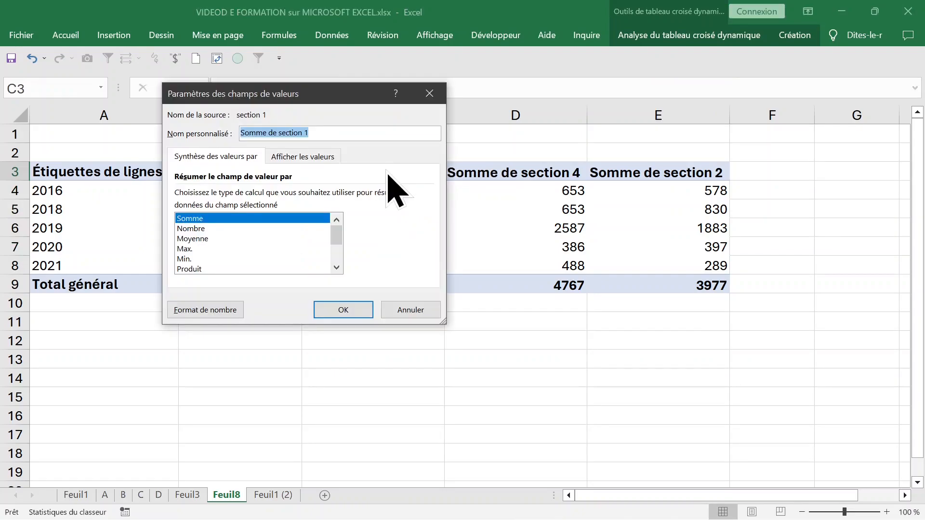
click(431, 93)
double_click(396, 174)
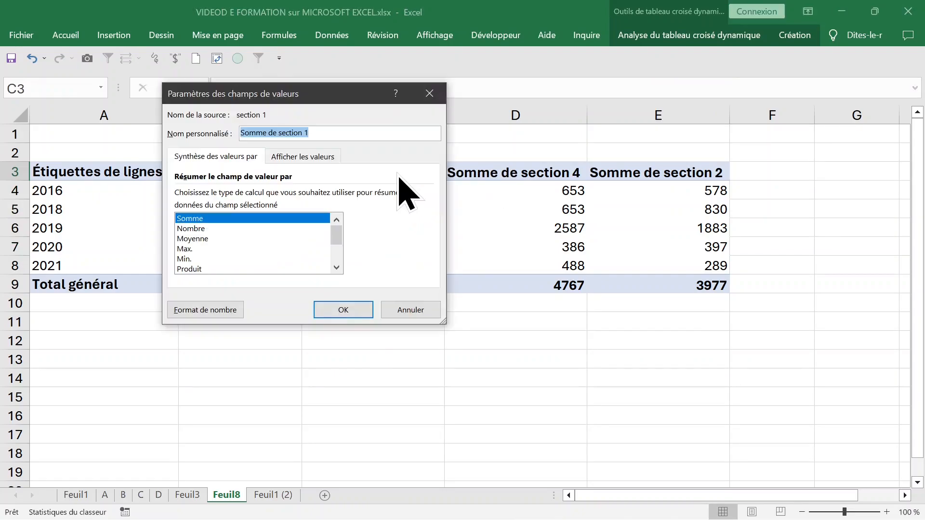
click(191, 249)
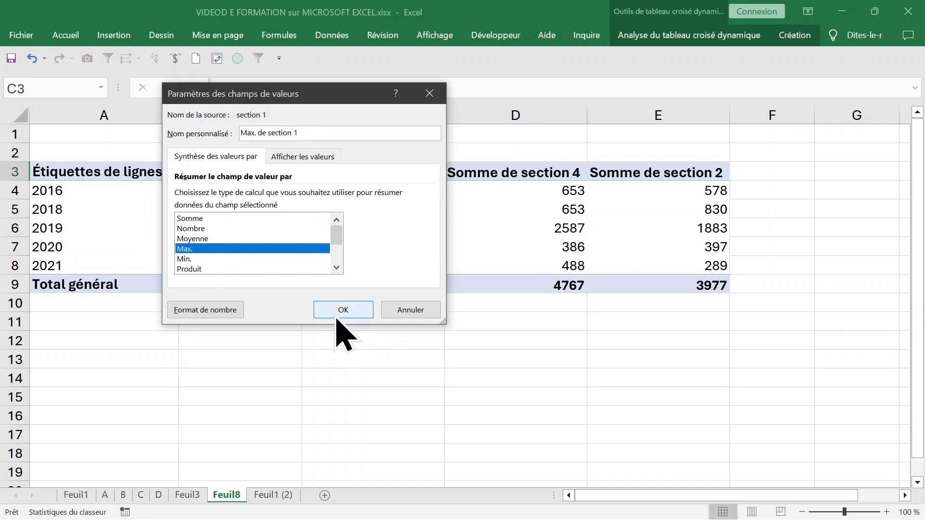
click(340, 312)
Summarize the section 4 field by Max. instead of a sum.
click(488, 195)
click(496, 174)
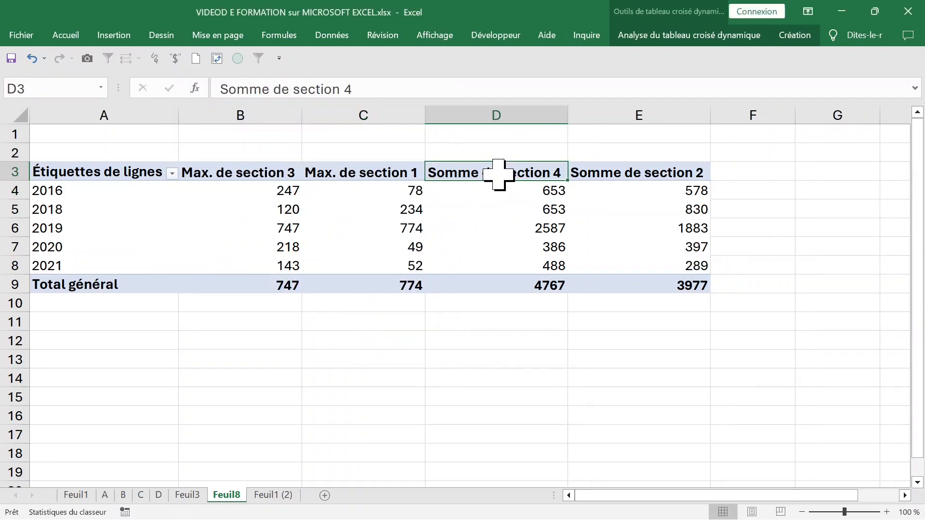
click(482, 191)
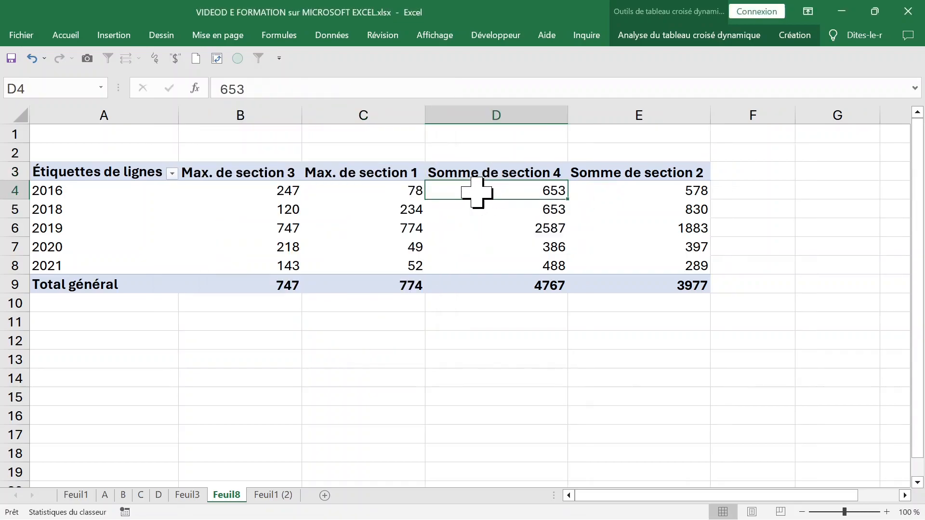
right_click(474, 192)
mouse_move(538, 360)
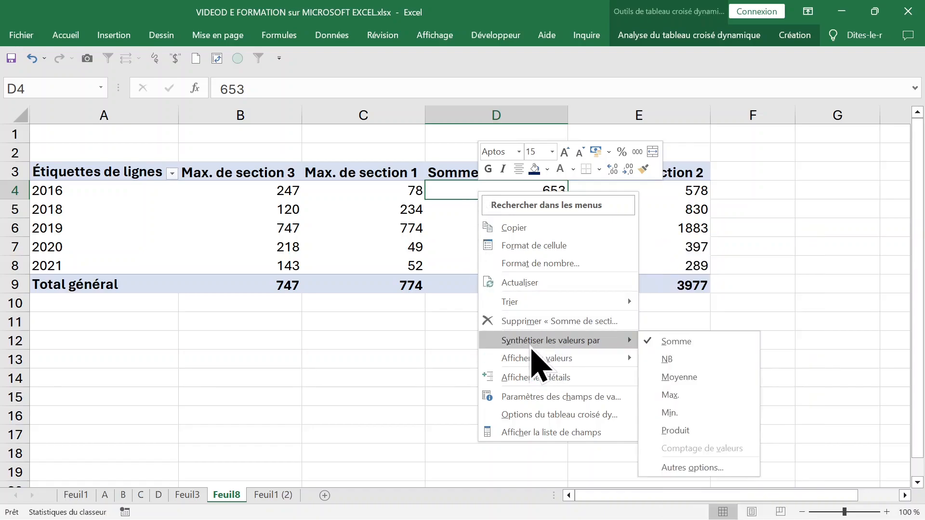
click(699, 396)
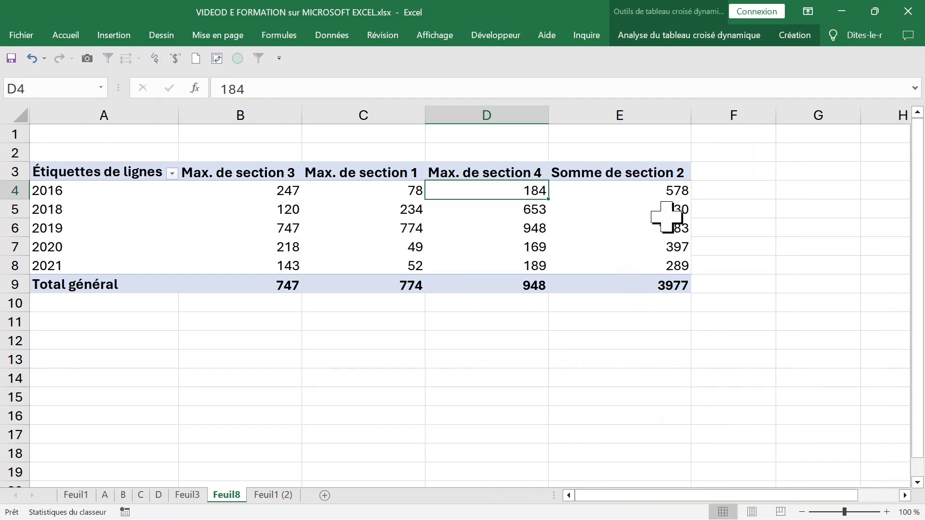
Switch the section 2 field's summary from a sum to Max.
click(651, 196)
right_click(619, 193)
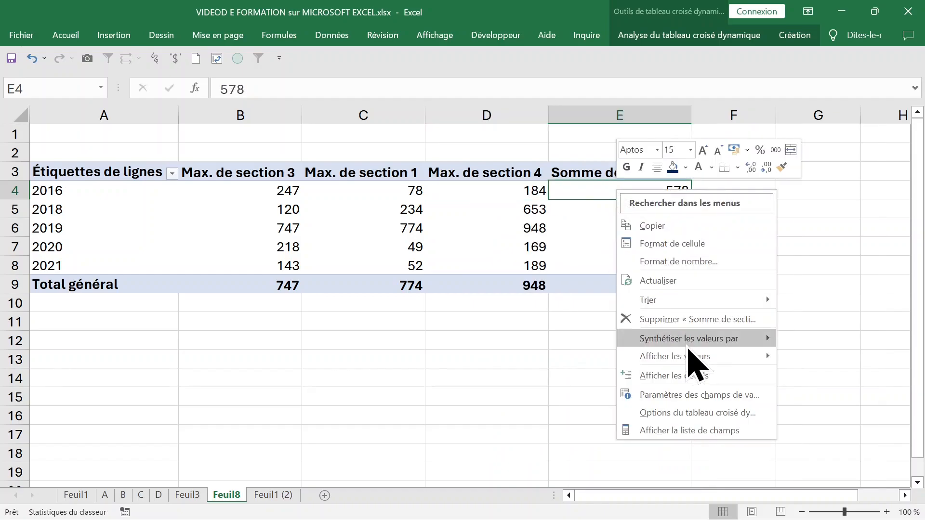
mouse_move(687, 345)
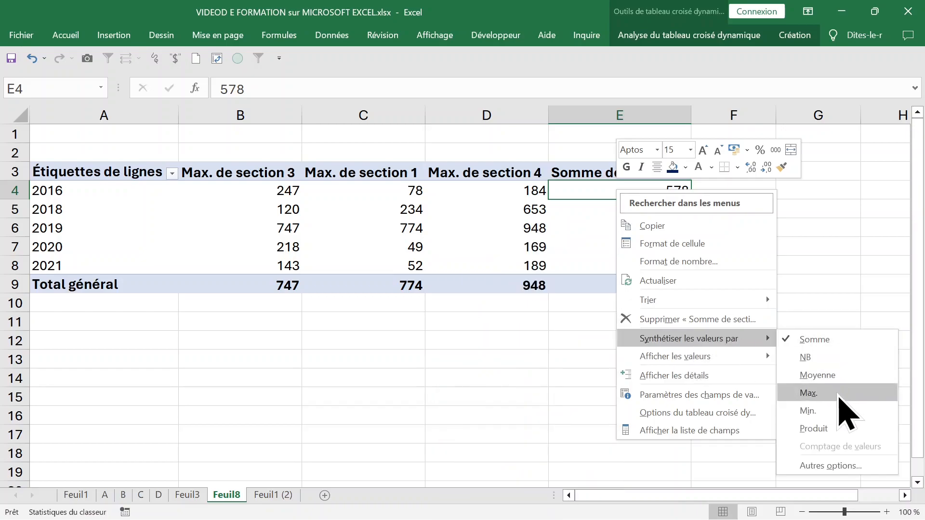
click(810, 394)
click(423, 347)
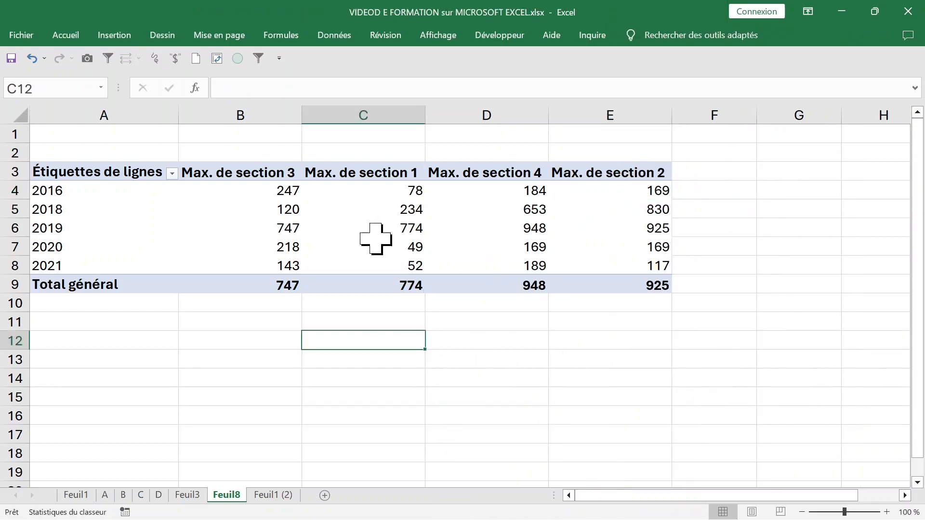
Add the level field to the pivot table and place it in the report filters.
click(296, 215)
click(129, 212)
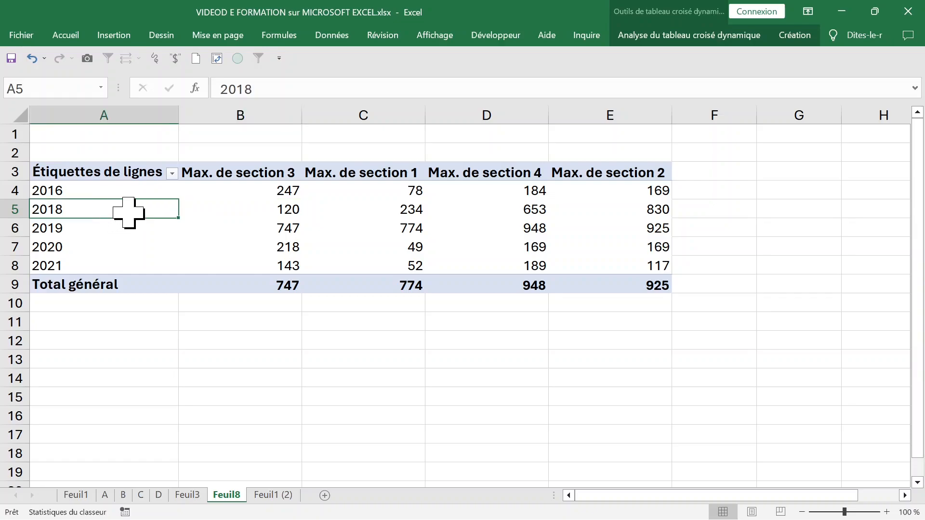
click(109, 193)
right_click(118, 195)
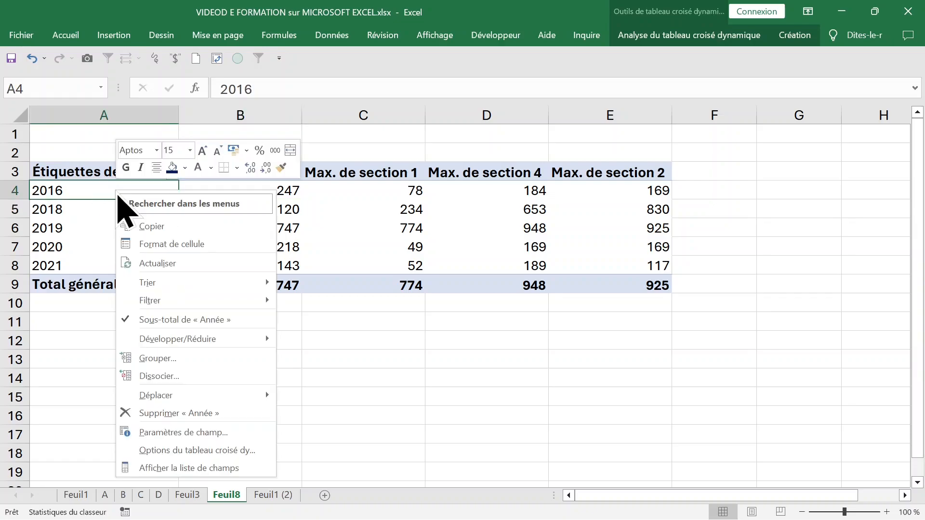
click(179, 468)
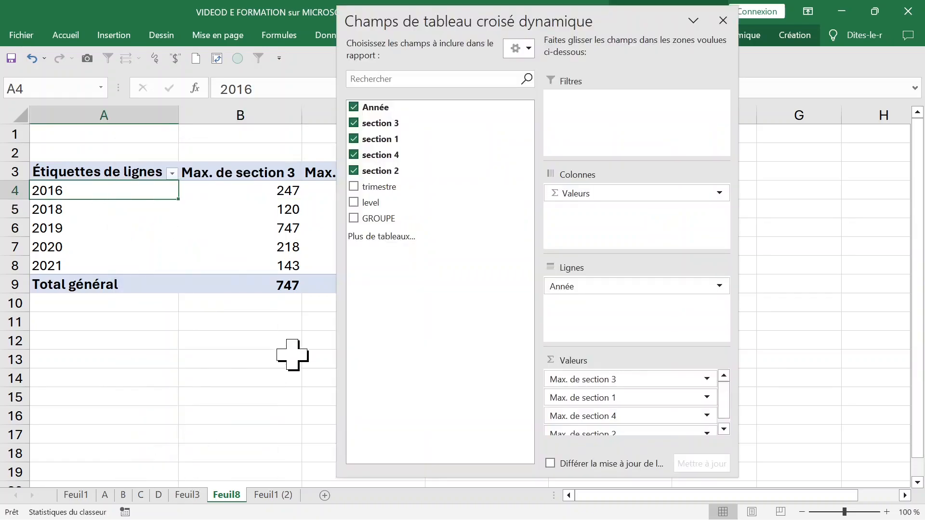
click(359, 205)
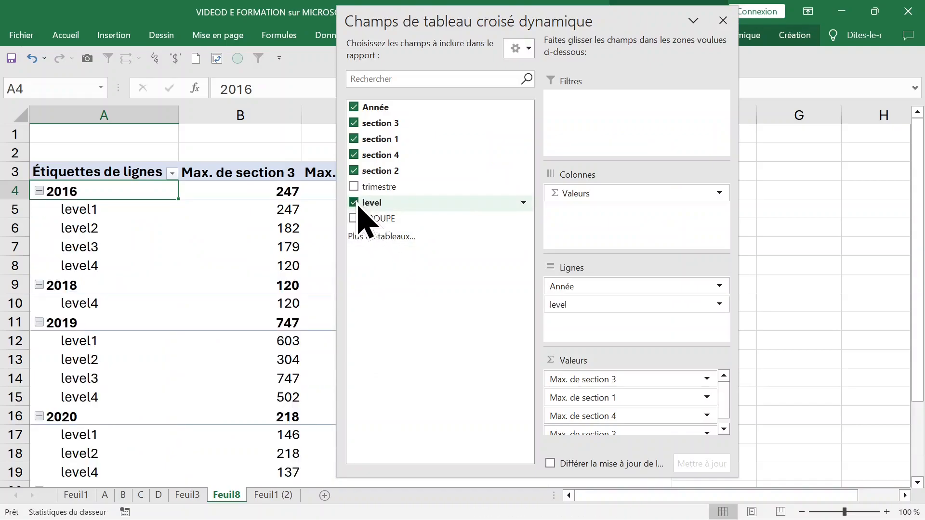
click(580, 304)
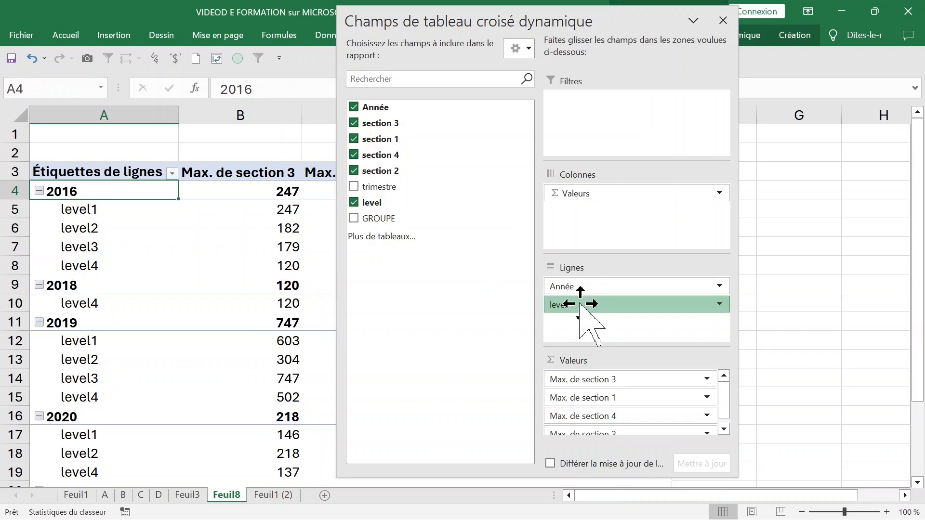
drag(581, 304, 593, 137)
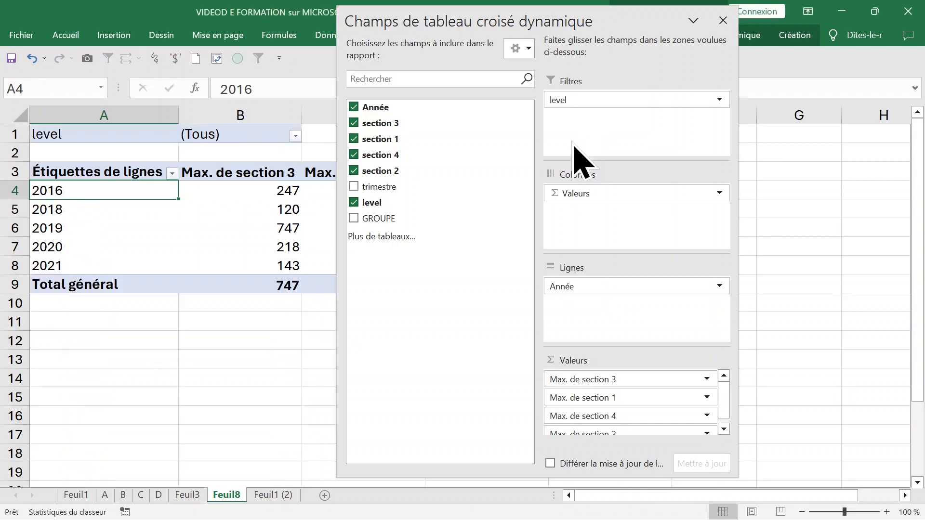
click(723, 21)
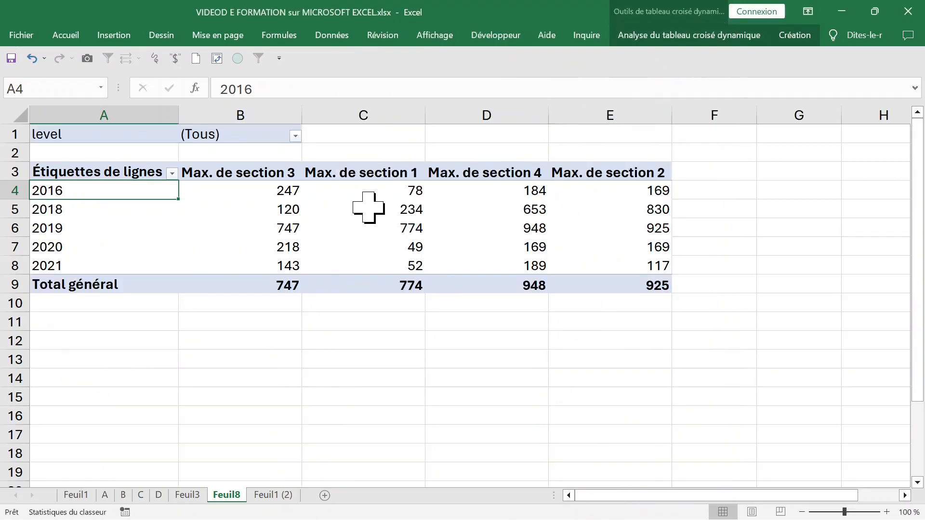
Examine the yearly maximum values of the four sections and the choices offered by the level filter.
mouse_move(368, 208)
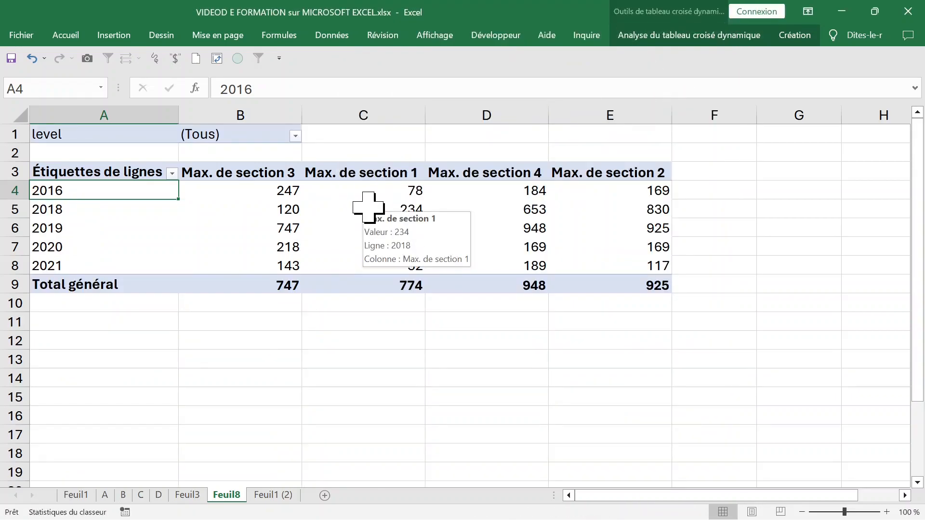
click(279, 193)
click(384, 192)
drag(271, 193, 595, 267)
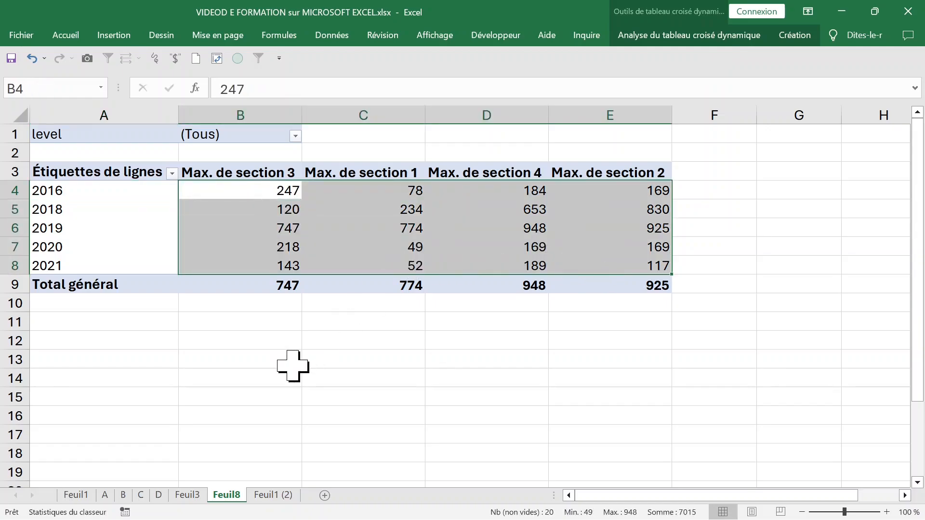
click(241, 229)
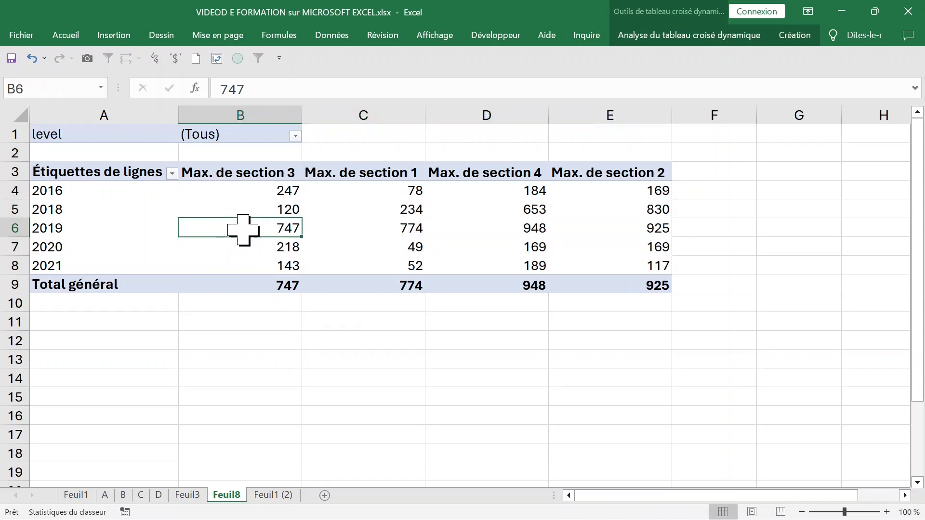
click(295, 136)
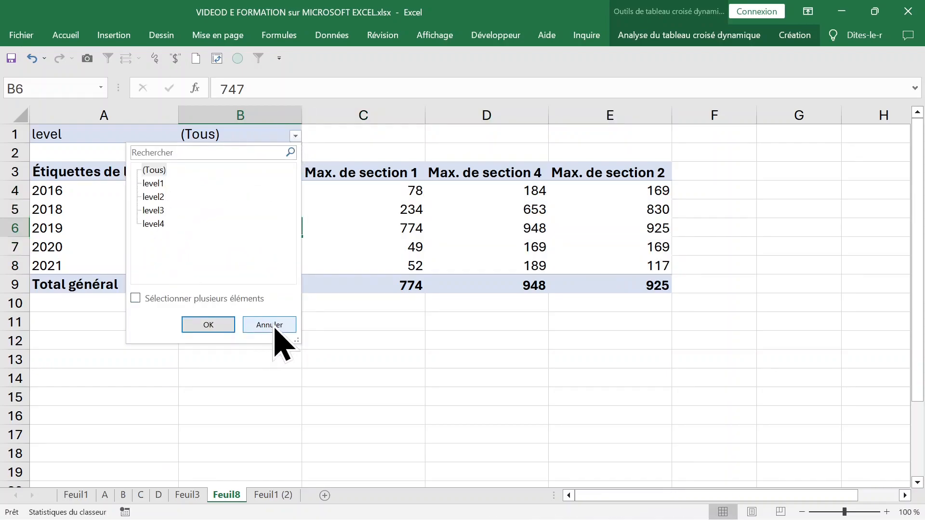
click(271, 331)
click(319, 247)
click(288, 223)
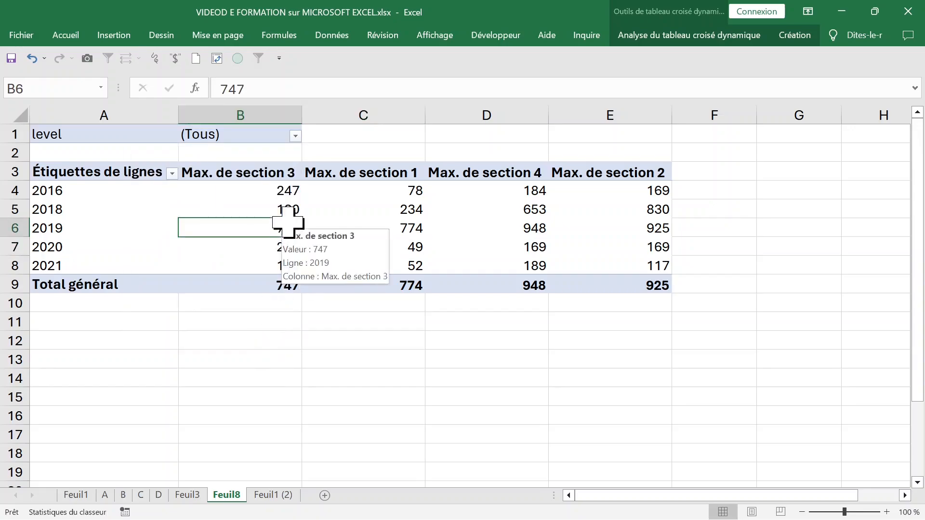
Generate the report filter pages for the level field, one worksheet per level.
click(695, 38)
click(54, 85)
click(61, 156)
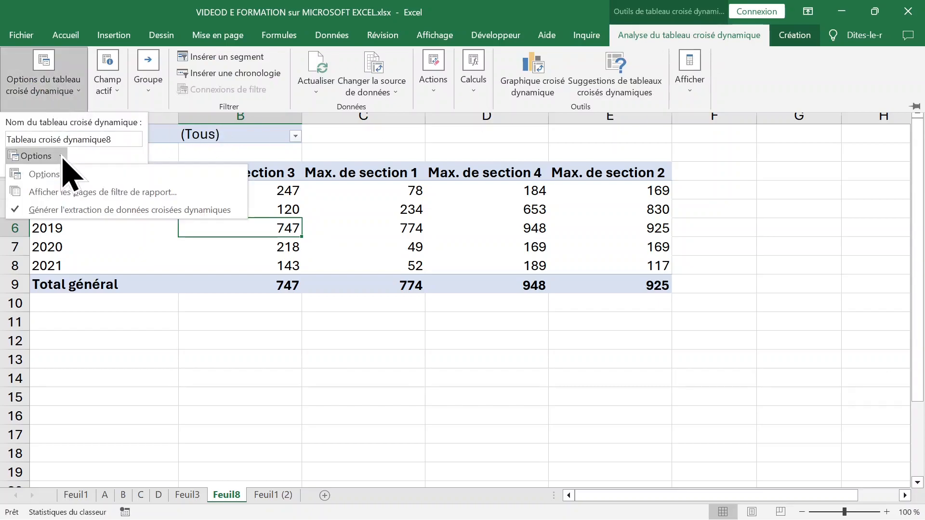
click(84, 197)
click(314, 266)
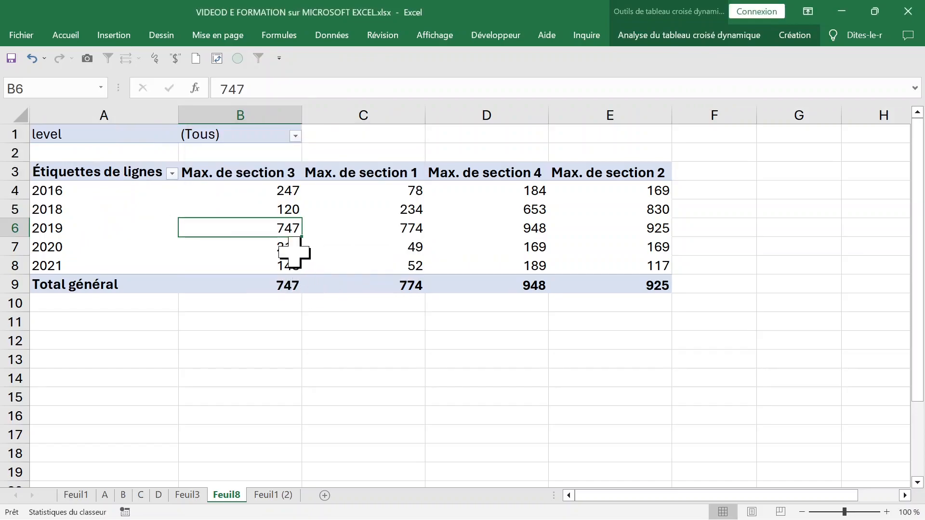
Review the filtered pivot tables on the level1 to level4 sheets and compare them with Feuil8.
click(266, 496)
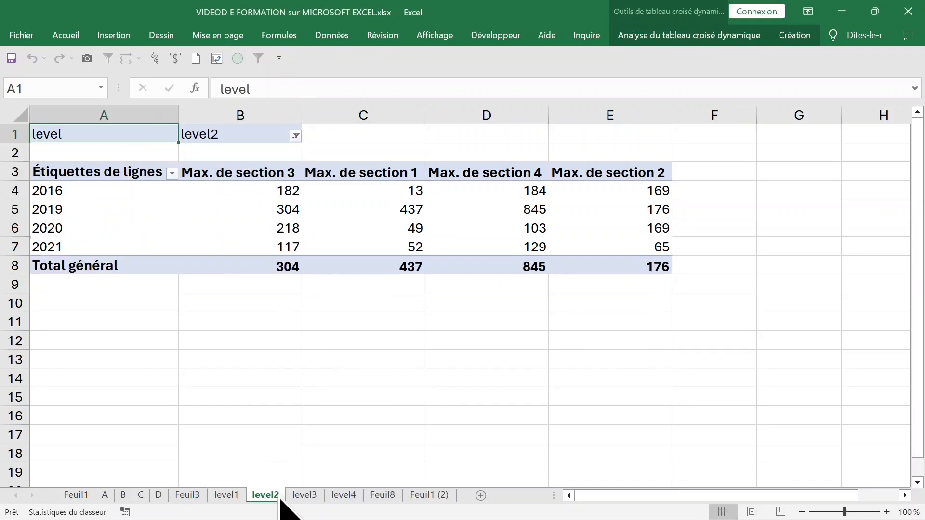
click(306, 496)
click(344, 497)
click(385, 496)
click(344, 497)
click(305, 496)
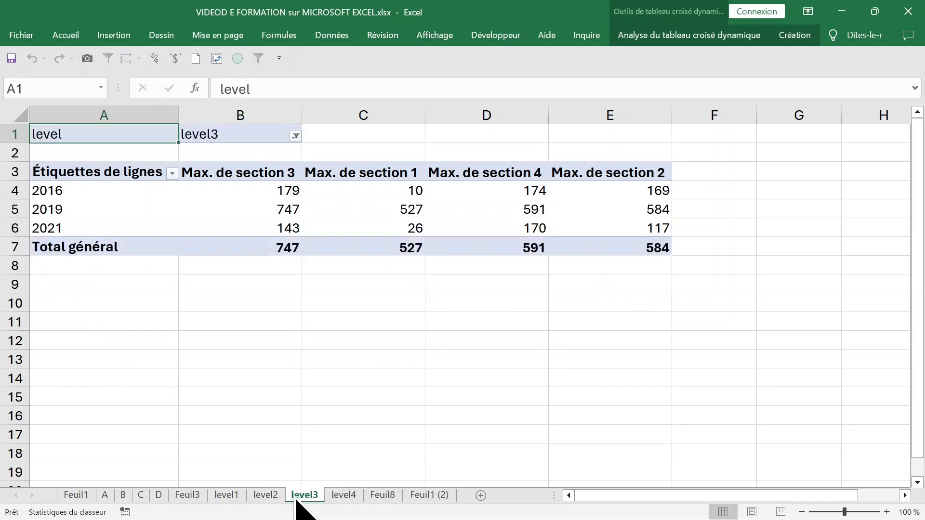
click(266, 496)
click(227, 496)
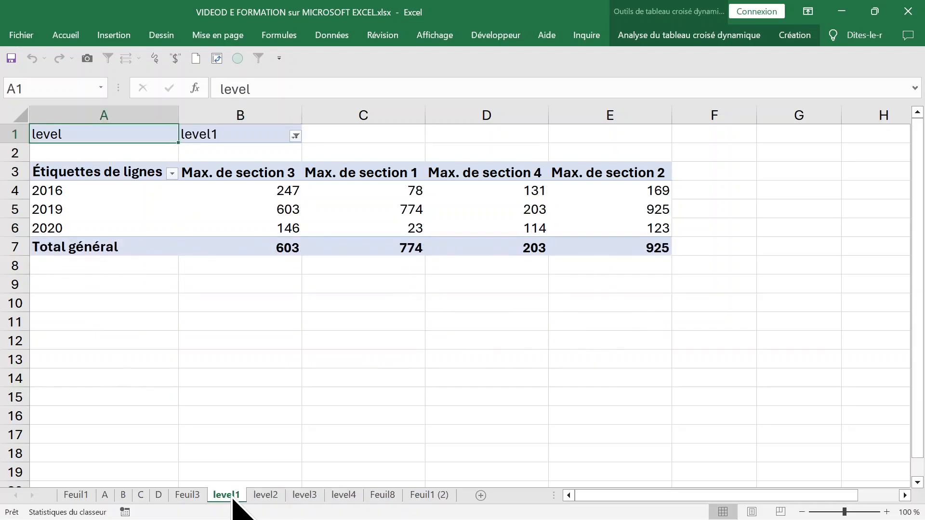